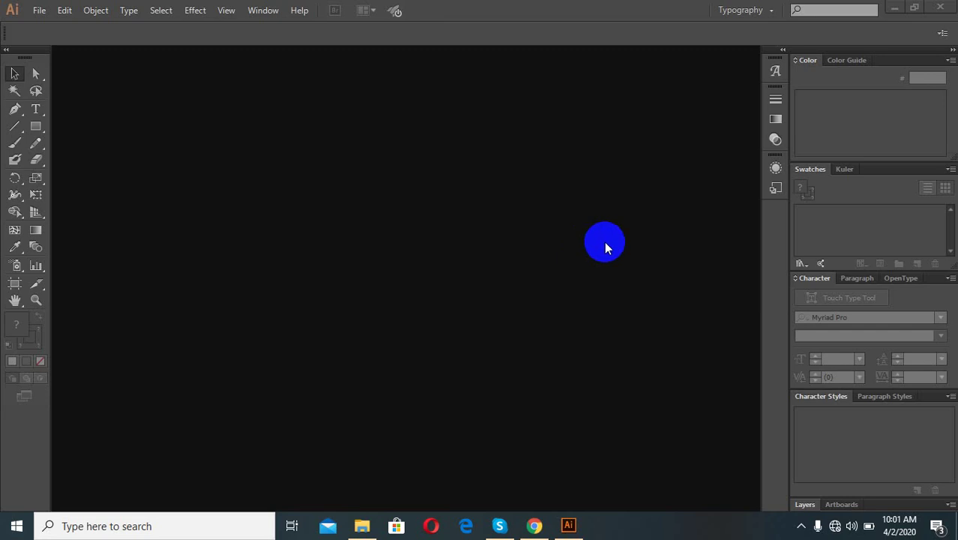
Step: Create a new 1200 × 900 px document named 'Bismillah desin' from File > New
left_click(39, 11)
left_click(50, 27)
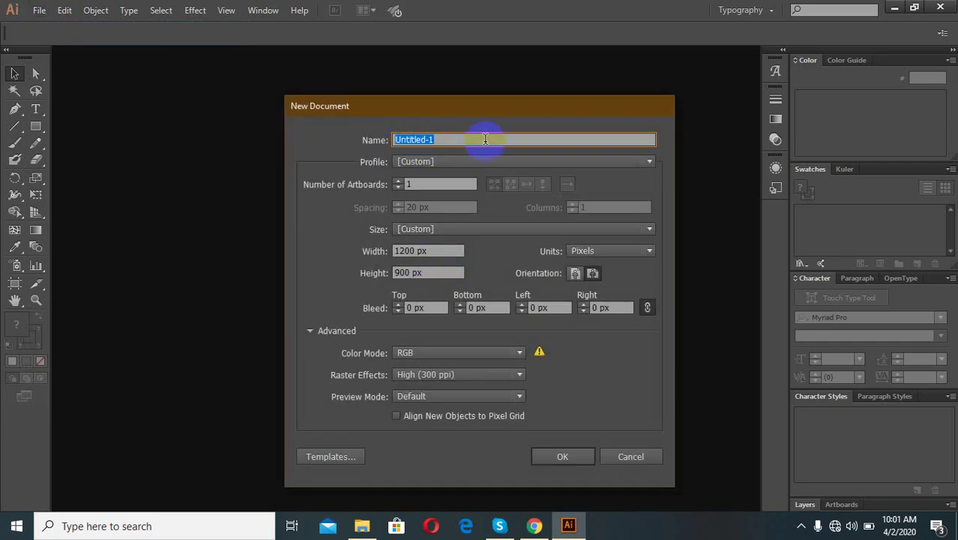
type("az")
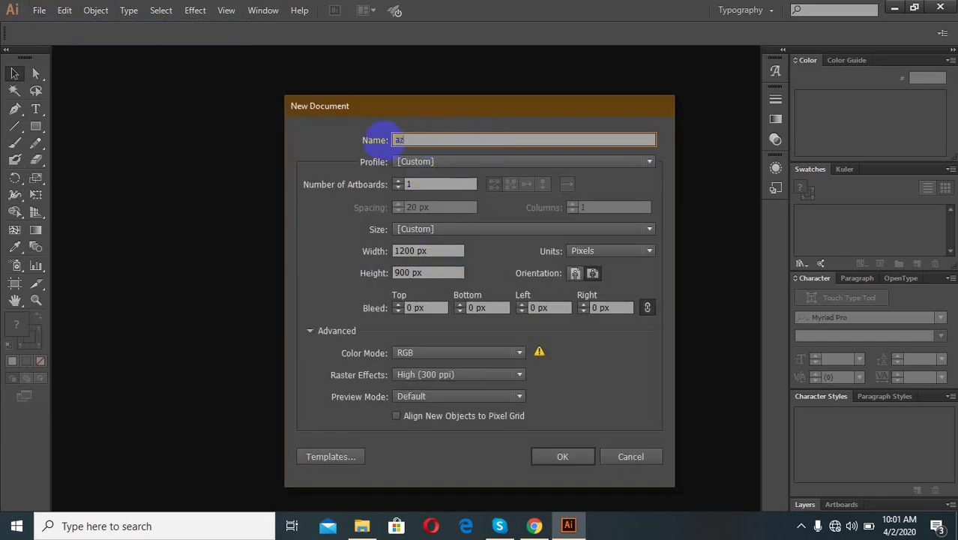
left_click(376, 135)
type("Bismillah desin")
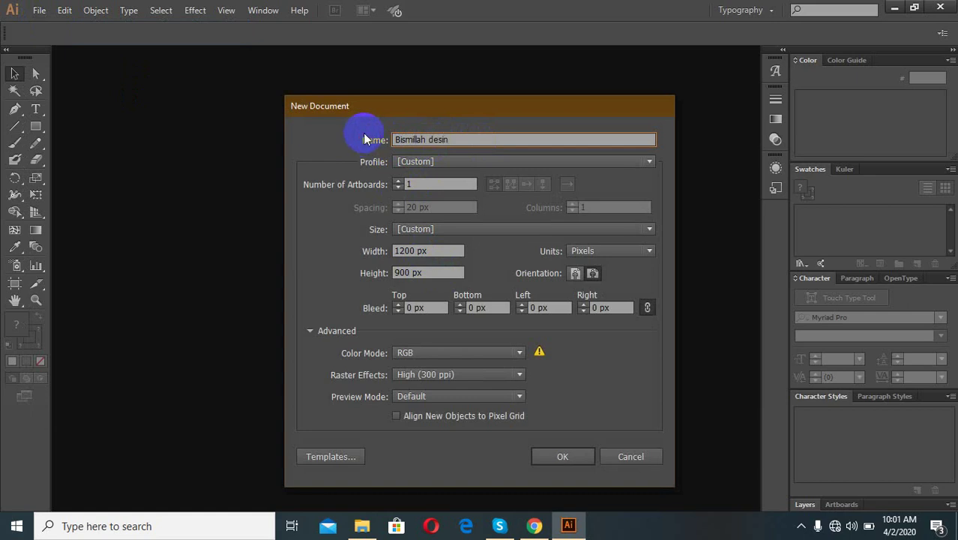
left_click(569, 466)
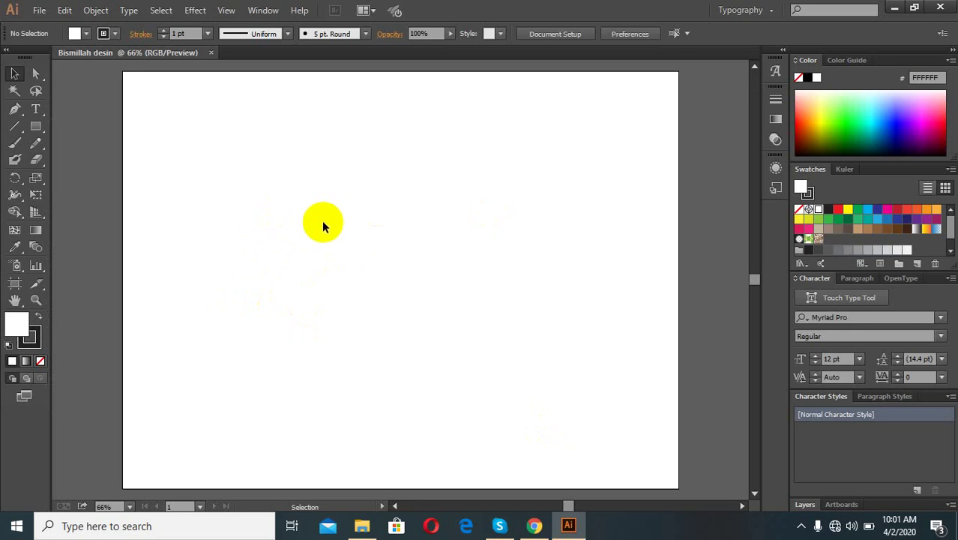
Step: Drag Capture.PNG into the document and scale it up
scroll(397, 293, "down", 2)
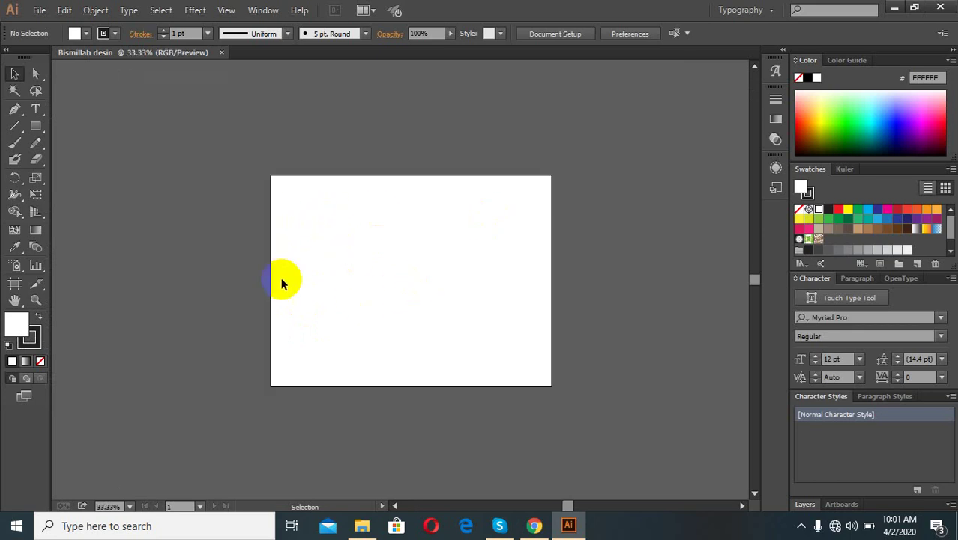
scroll(282, 278, "up", 1)
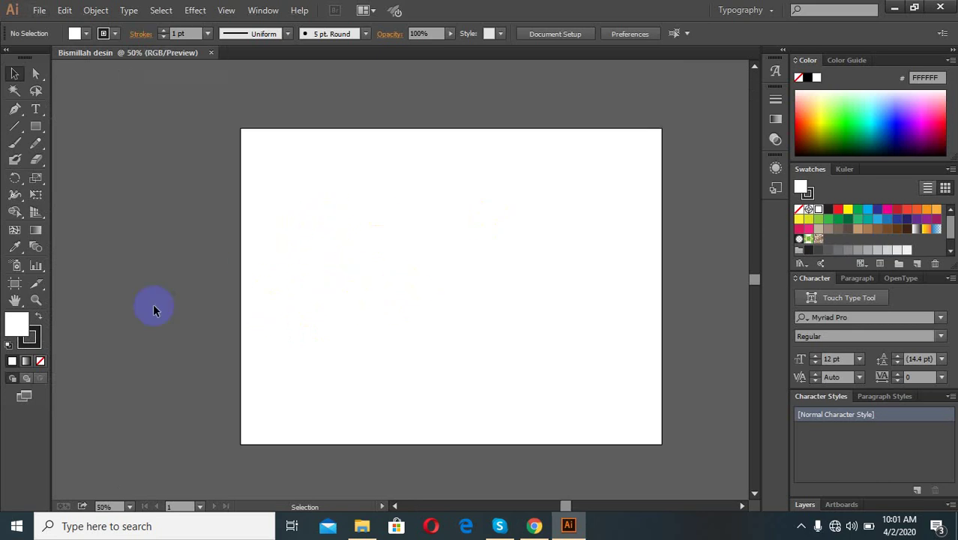
scroll(255, 304, "down", 1)
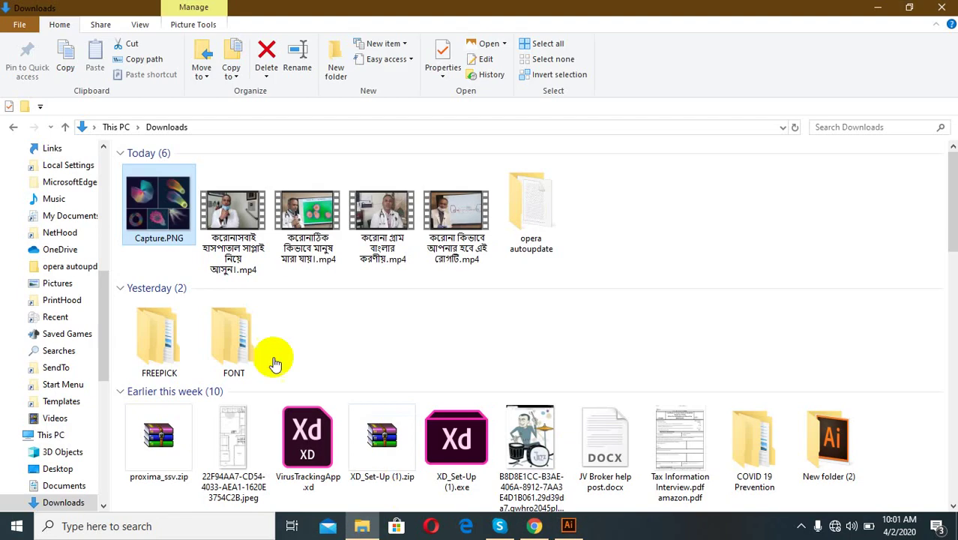
mouse_move(157, 206)
left_mouse_down()
mouse_move(573, 525)
mouse_move(397, 247)
mouse_move(187, 236)
left_mouse_up()
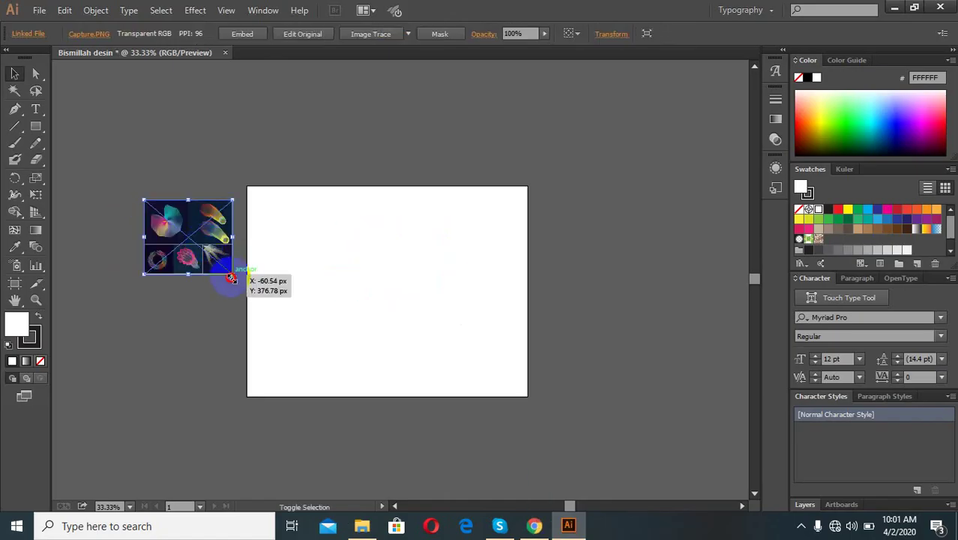
left_click_drag(231, 277, 382, 342)
mouse_move(150, 240)
left_mouse_down()
mouse_move(353, 306)
mouse_move(380, 296)
left_mouse_up()
Step: Move the Capture.PNG reference image off the artboard to its left
scroll(379, 296, "up", 1)
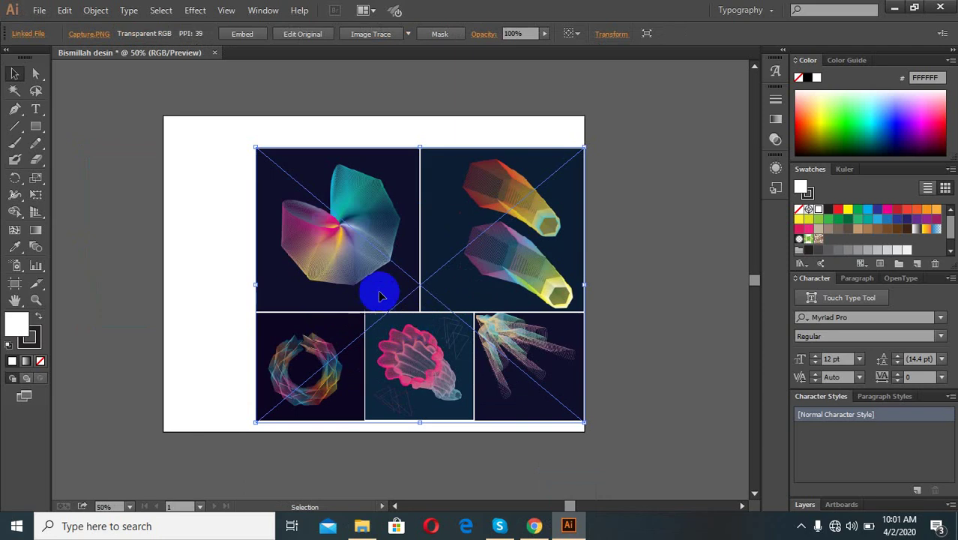
key("alt")
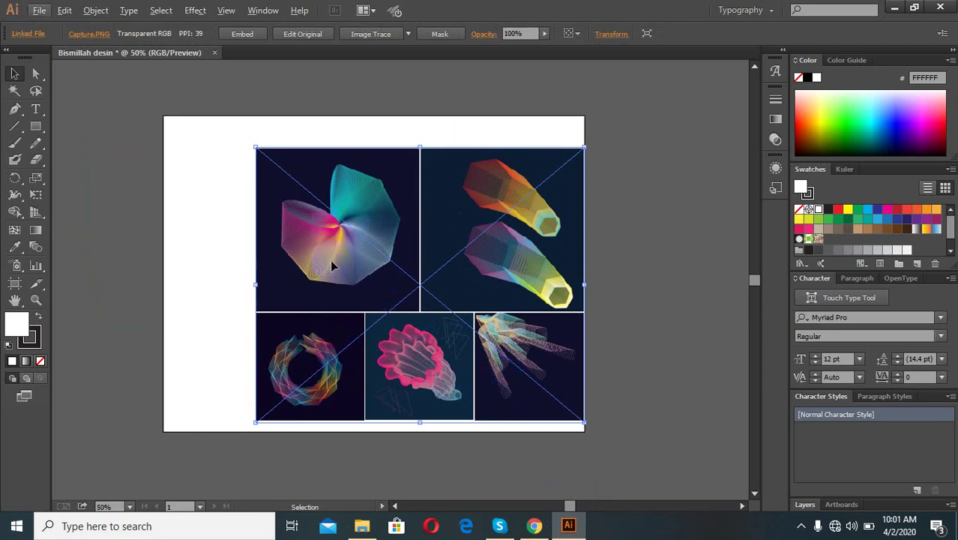
scroll(573, 299, "down", 2)
left_click_drag(573, 300, 285, 274)
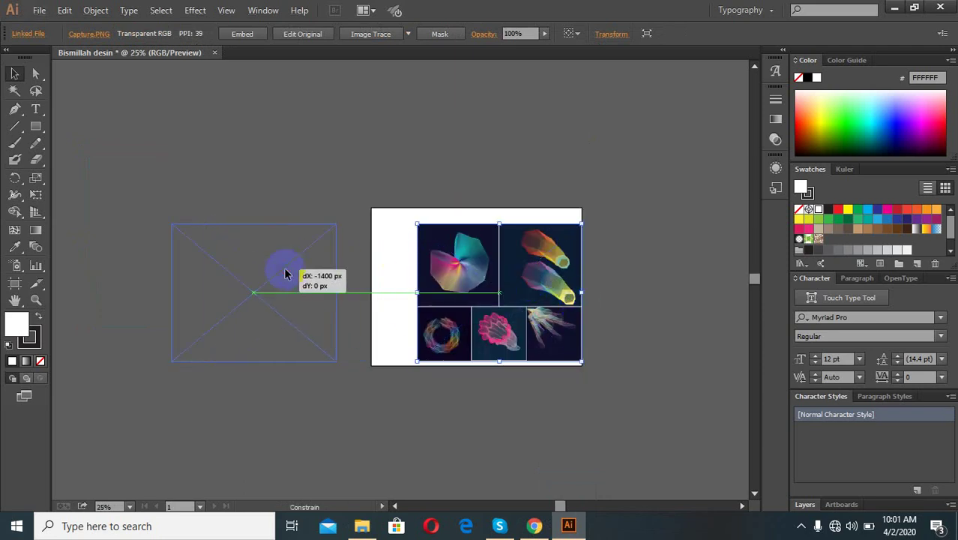
left_click(479, 256)
scroll(479, 256, "up", 1)
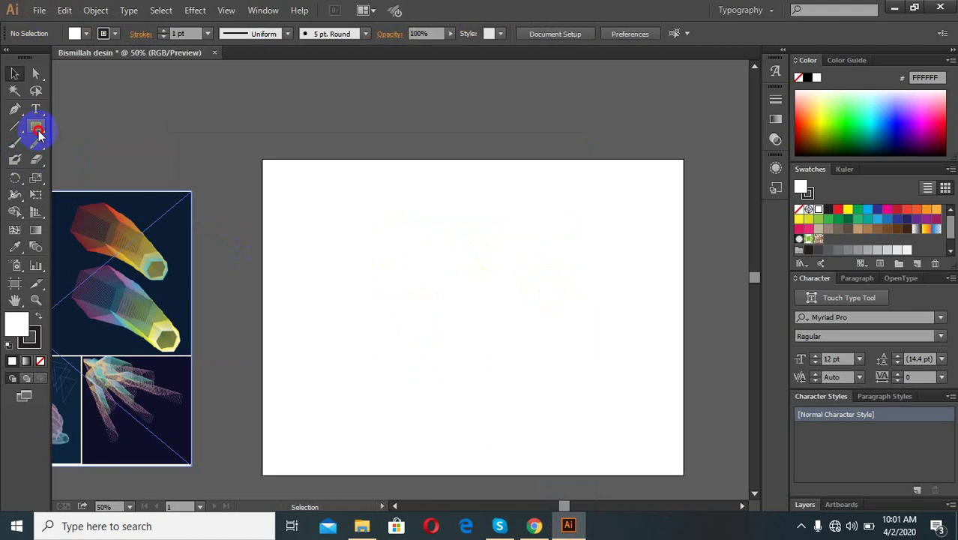
Step: Draw a small hexagon at the top-left and a large hexagon lower in the middle
left_click_drag(39, 133, 75, 175)
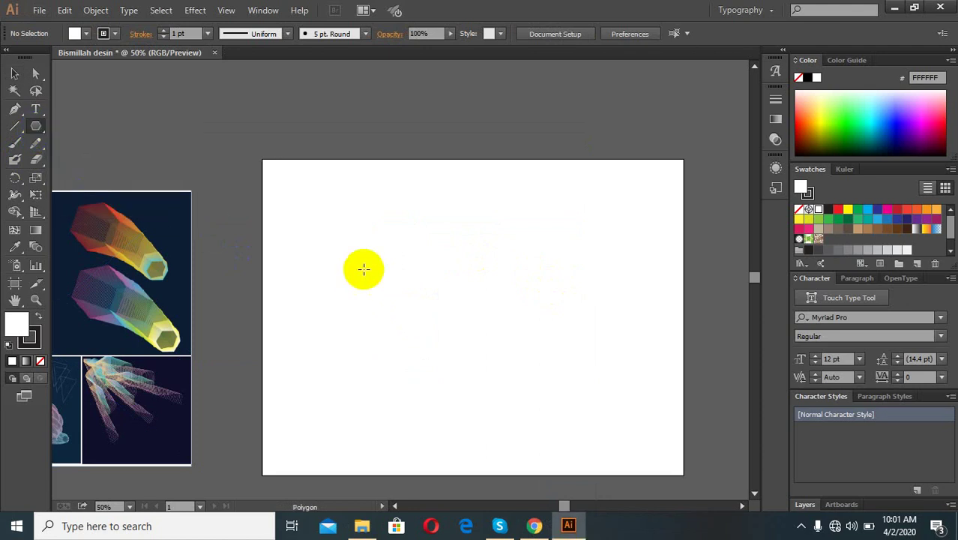
left_click_drag(334, 235, 350, 262)
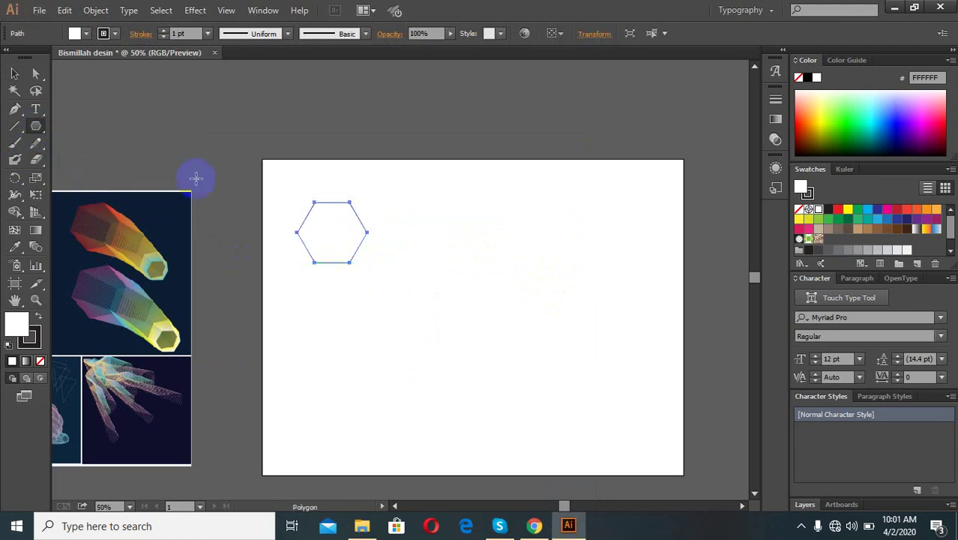
left_click(15, 74)
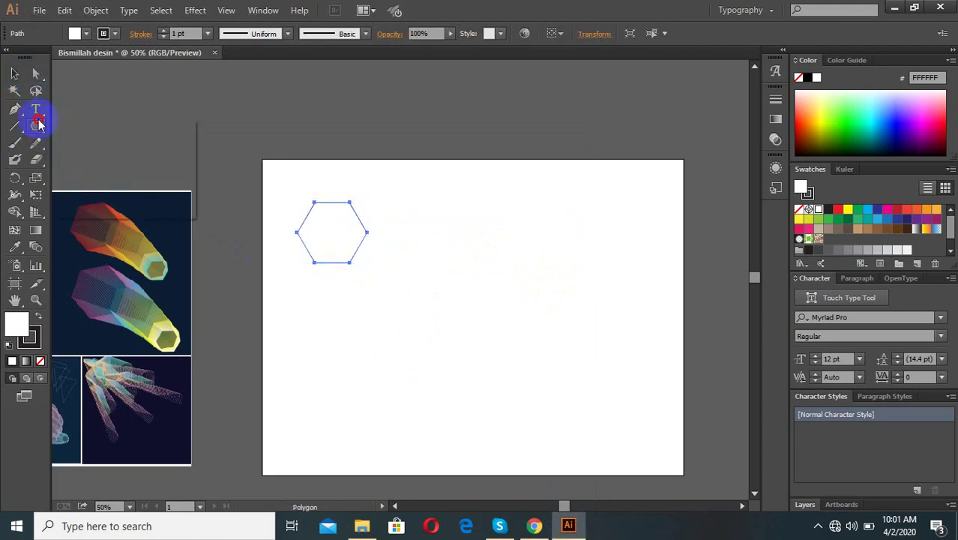
left_click_drag(39, 124, 71, 175)
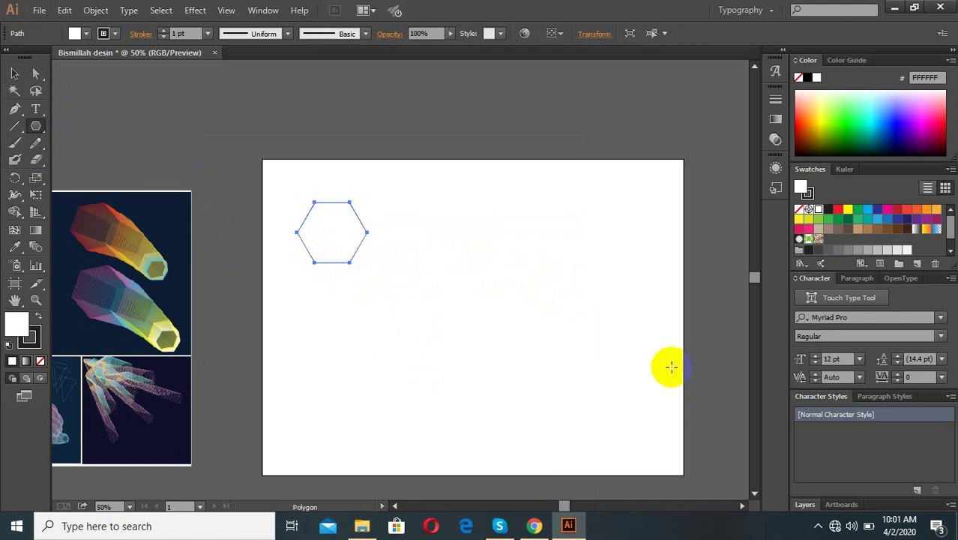
left_click_drag(539, 328, 584, 389)
left_click(15, 74)
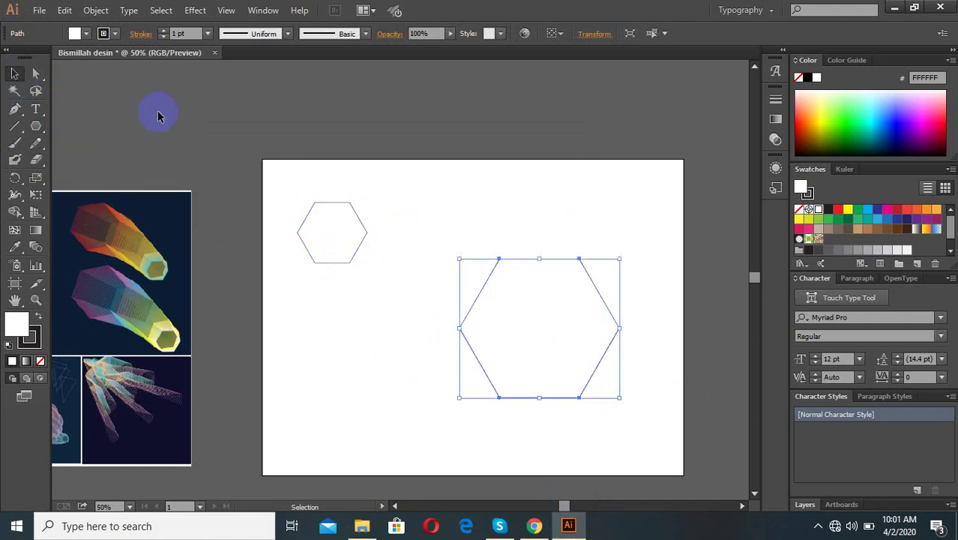
Step: Select both hexagons together
left_click_drag(635, 182, 333, 360)
mouse_move(625, 235)
left_mouse_down()
mouse_move(535, 397)
mouse_move(481, 437)
left_mouse_up()
key("ctrl+minus")
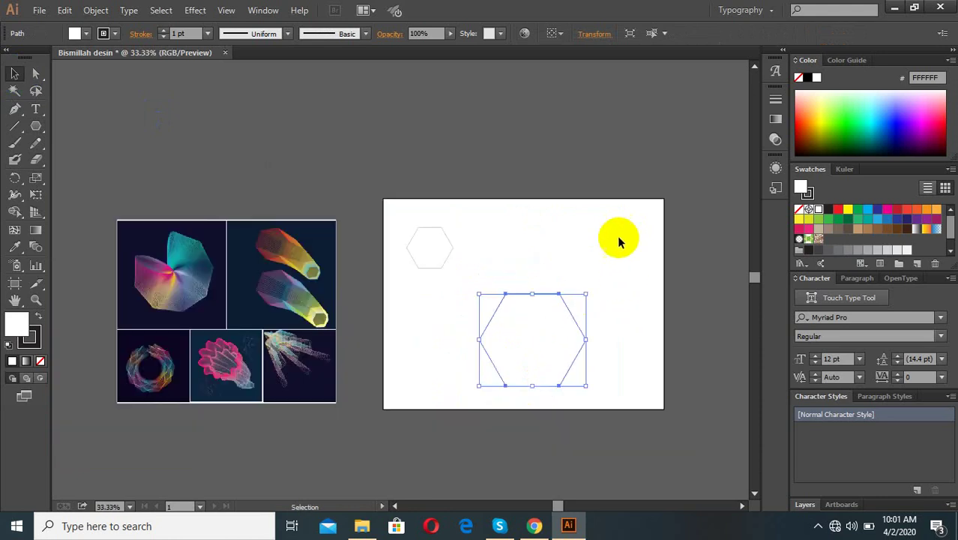
left_click_drag(619, 239, 419, 391)
scroll(573, 426, "up", 1)
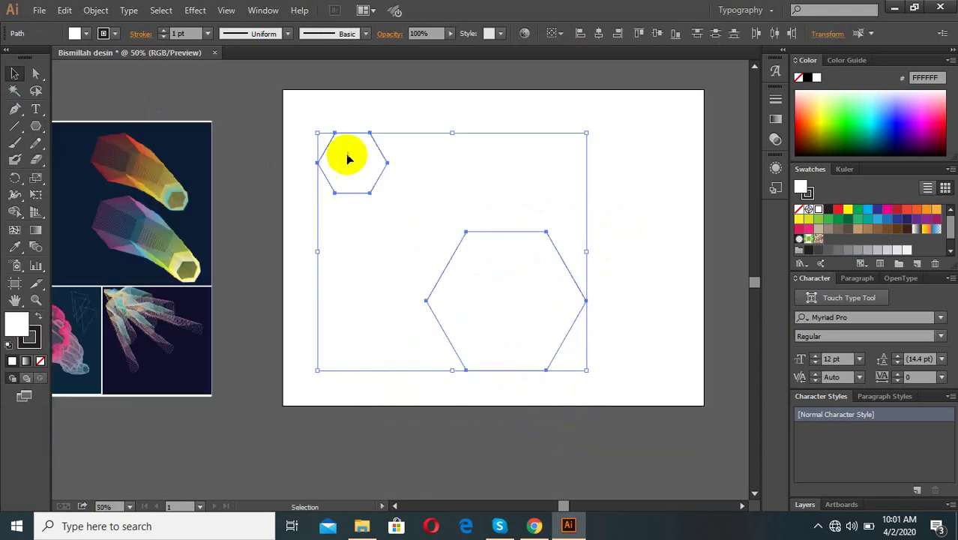
left_click(96, 11)
mouse_move(113, 340)
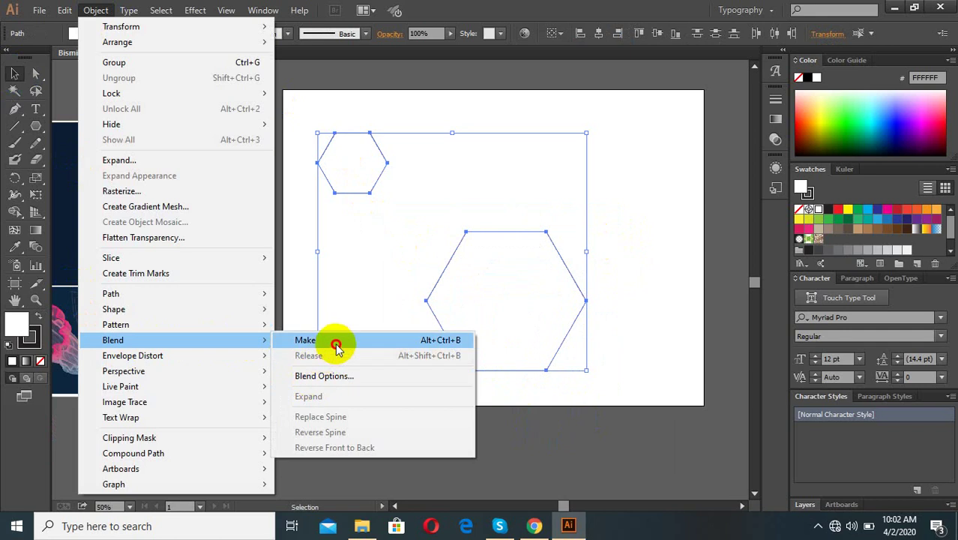
Step: Blend the two hexagons and bring up Blend Options
left_click(334, 340)
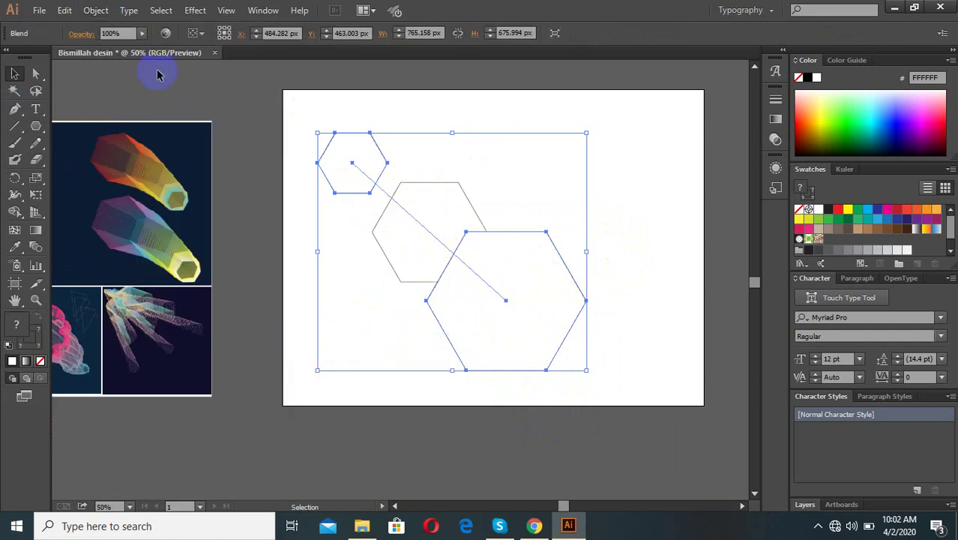
left_click(96, 11)
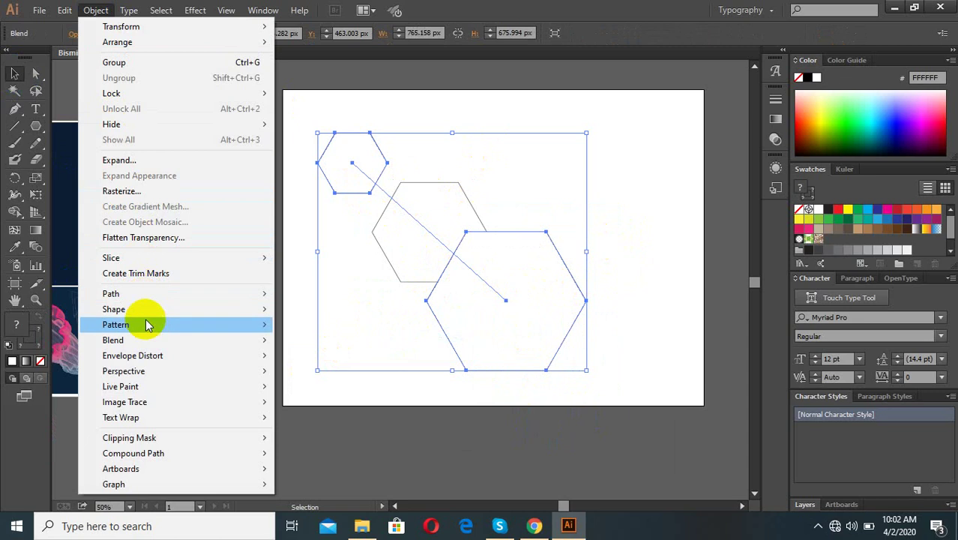
mouse_move(113, 340)
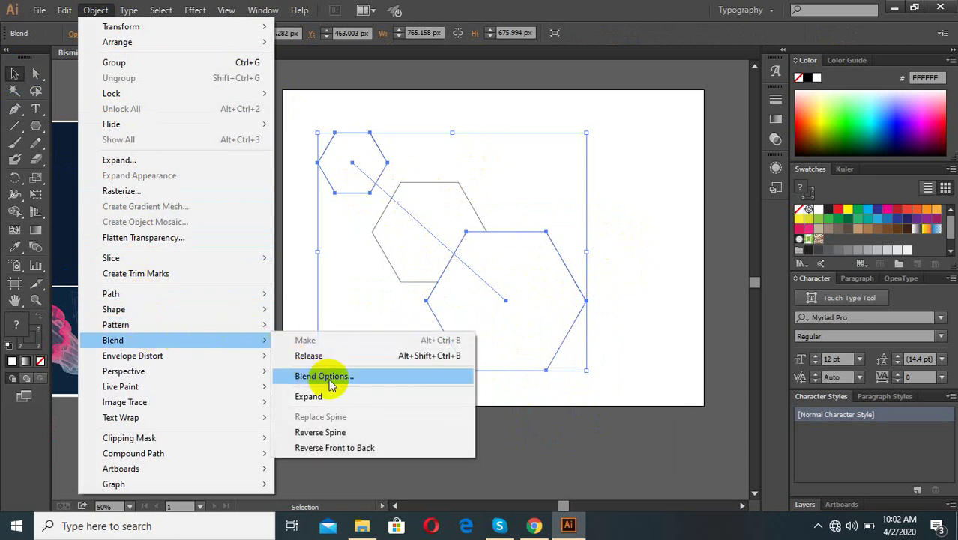
left_click(331, 383)
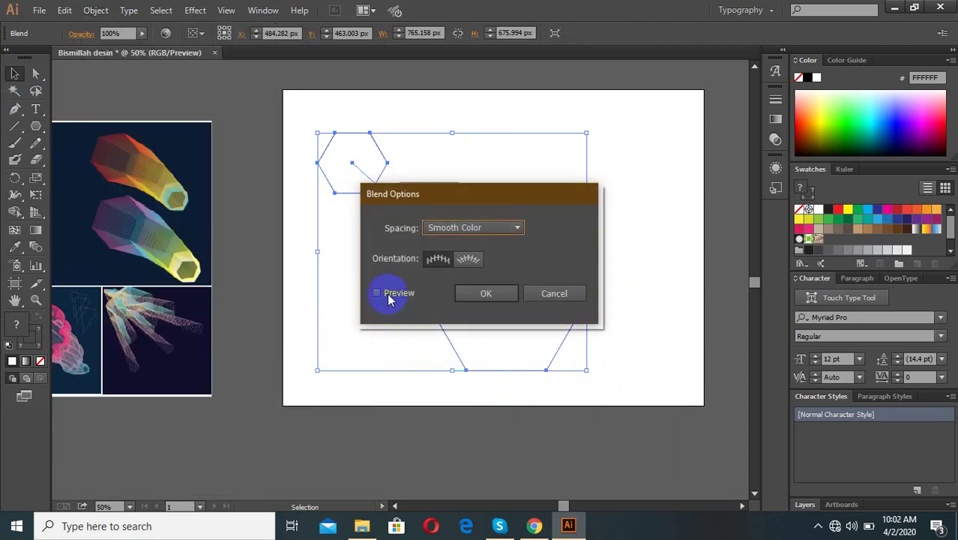
left_click_drag(464, 201, 609, 77)
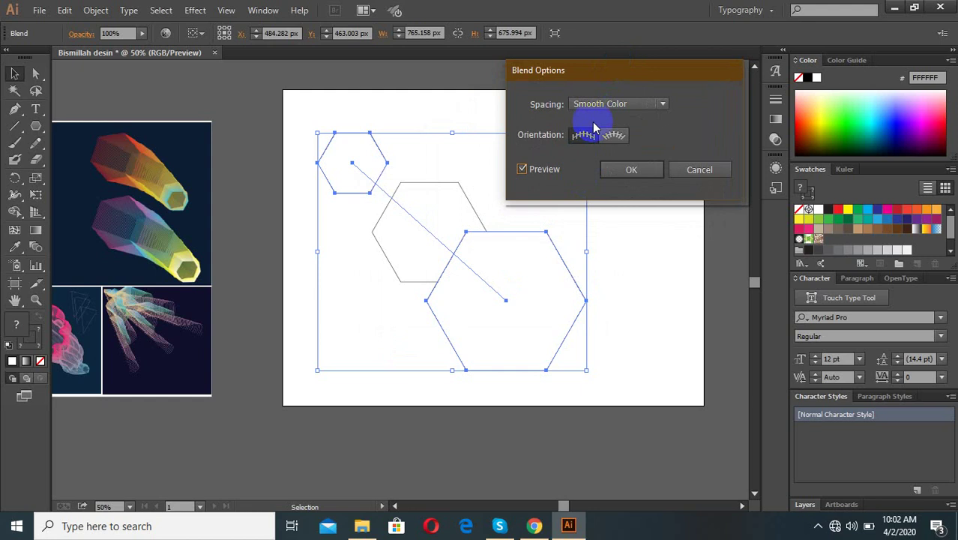
Step: Set blend spacing to Specified Steps with 62 steps and apply it
left_click(616, 104)
left_click(615, 133)
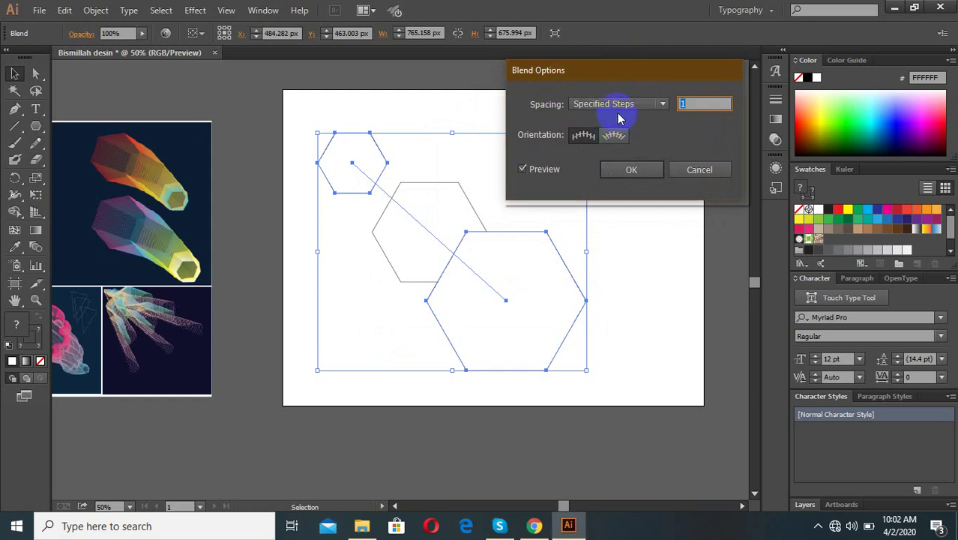
key("Up")
key("Up")
key("Up")
key("Up")
key("Up")
key("Up")
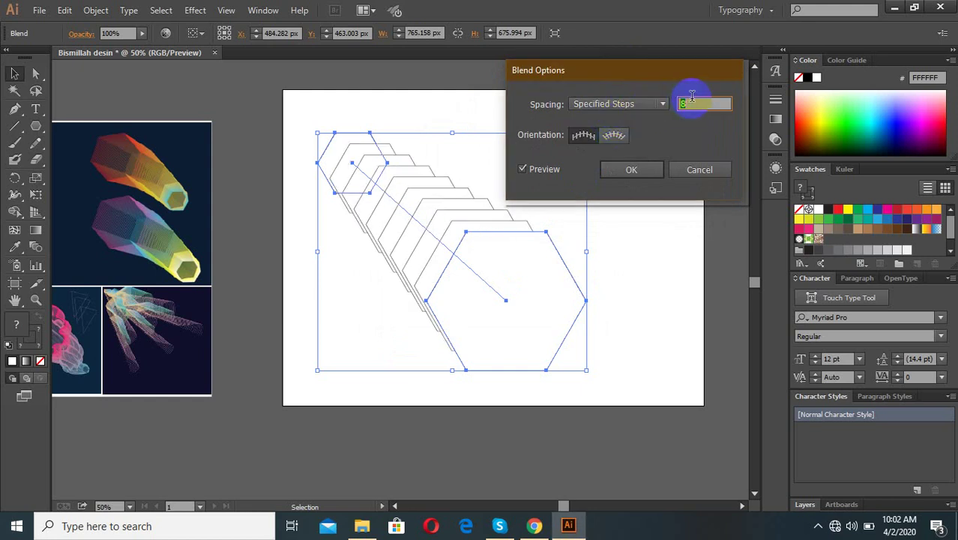
key("Up")
key("Up")
key("Up")
key("Up")
key("Up")
key("Up")
key("Up")
key("Up")
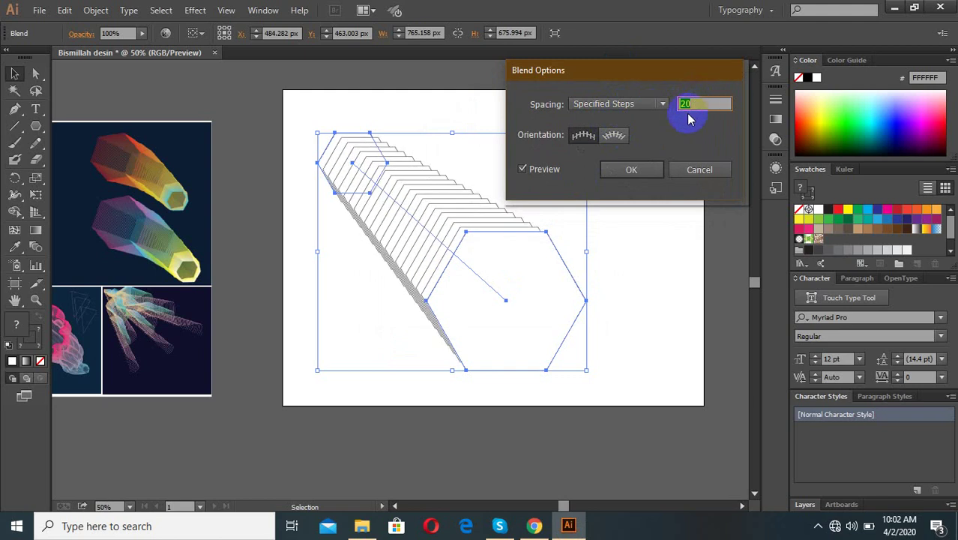
key("Tab")
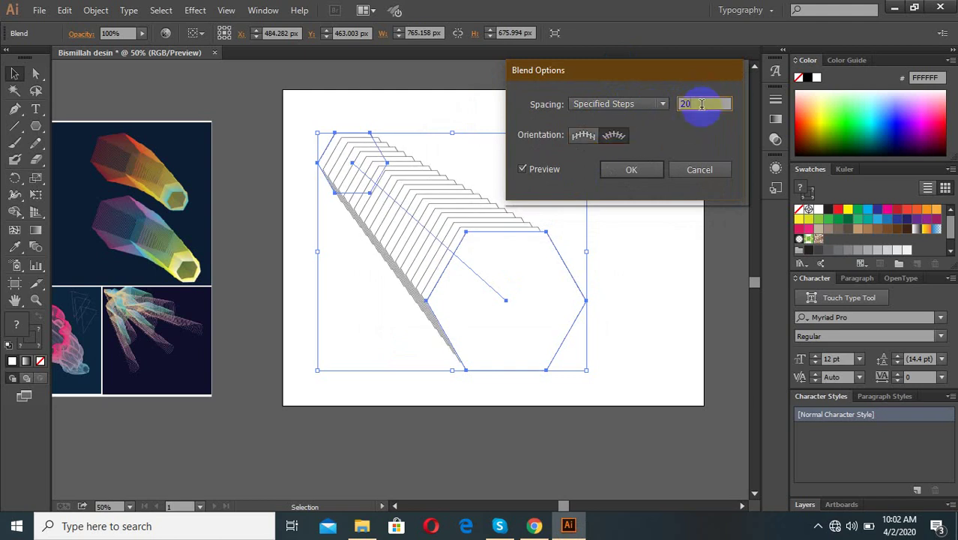
left_click(701, 105)
key("Up")
key("Up")
key("Up")
key("Up")
key("Up")
key("Up")
key("Up")
key("Up")
key("Up")
key("Up")
key("Up")
key("Up")
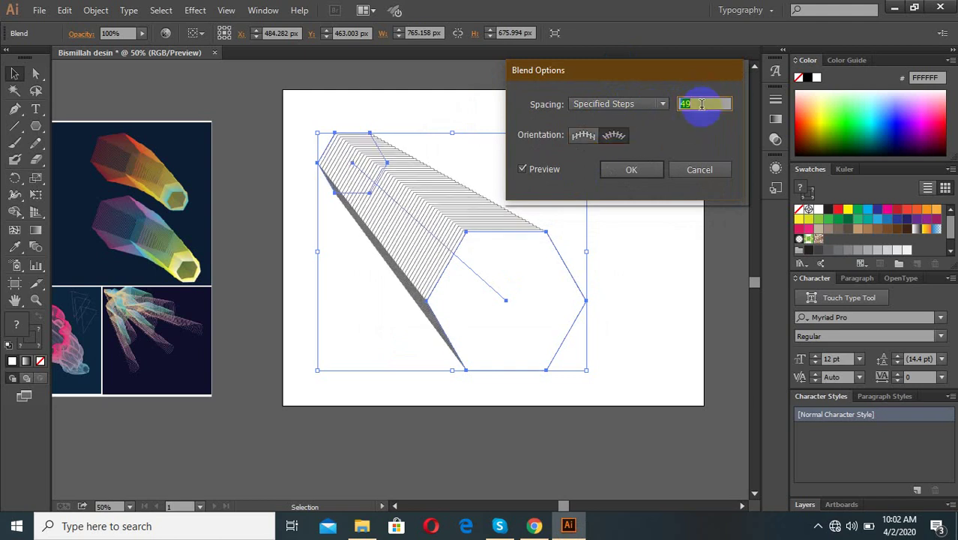
key("Up")
key("Up")
key("Up")
key("Up")
key("Up")
key("Up")
key("Up")
key("Up")
key("Up")
key("Up")
key("Up")
key("Up")
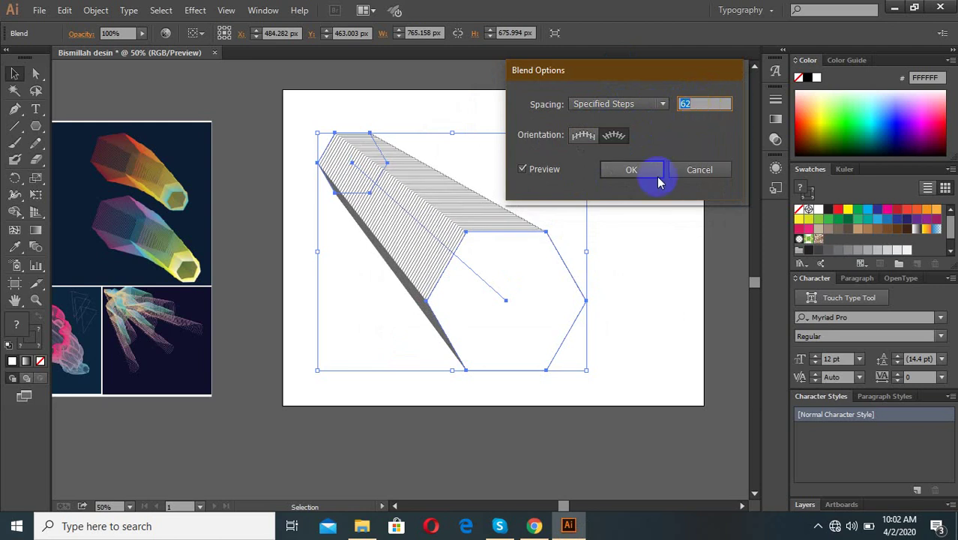
left_click(658, 180)
left_click(514, 168)
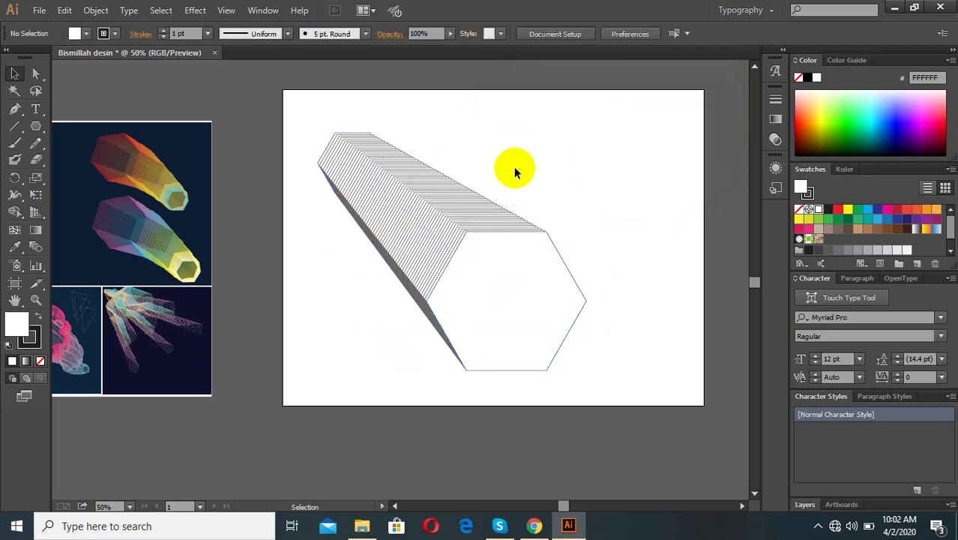
Step: Select the hexagon blend and add midpoint anchor points to its paths
left_click_drag(526, 143, 383, 358)
scroll(398, 272, "down", 2)
scroll(466, 267, "up", 2)
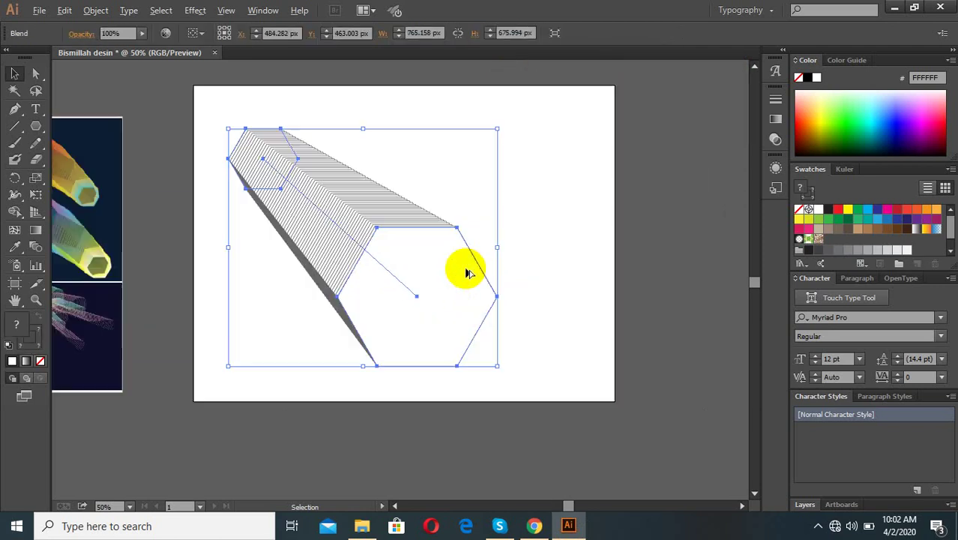
left_click(522, 204)
scroll(547, 206, "down", 2)
scroll(423, 206, "up", 1)
left_click(426, 208)
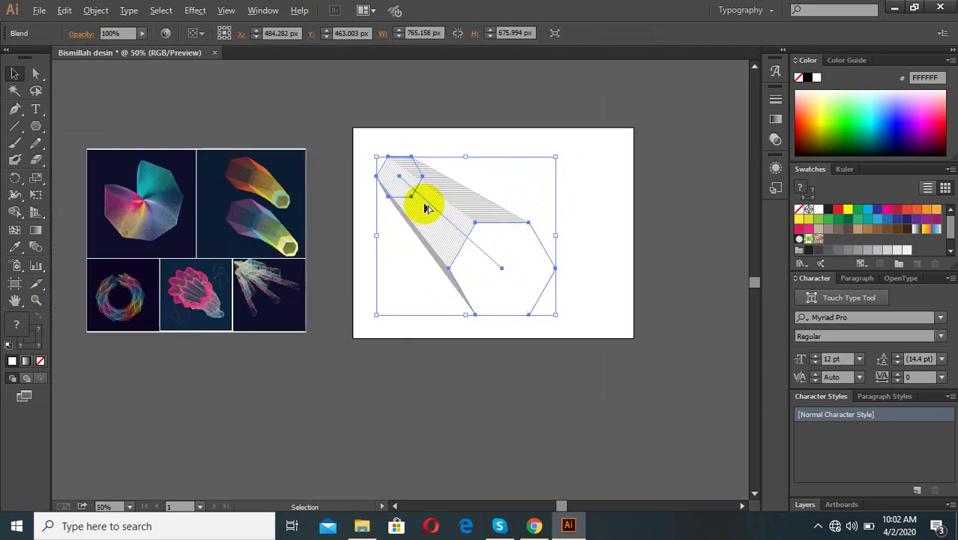
scroll(424, 208, "up", 1)
left_click(614, 166)
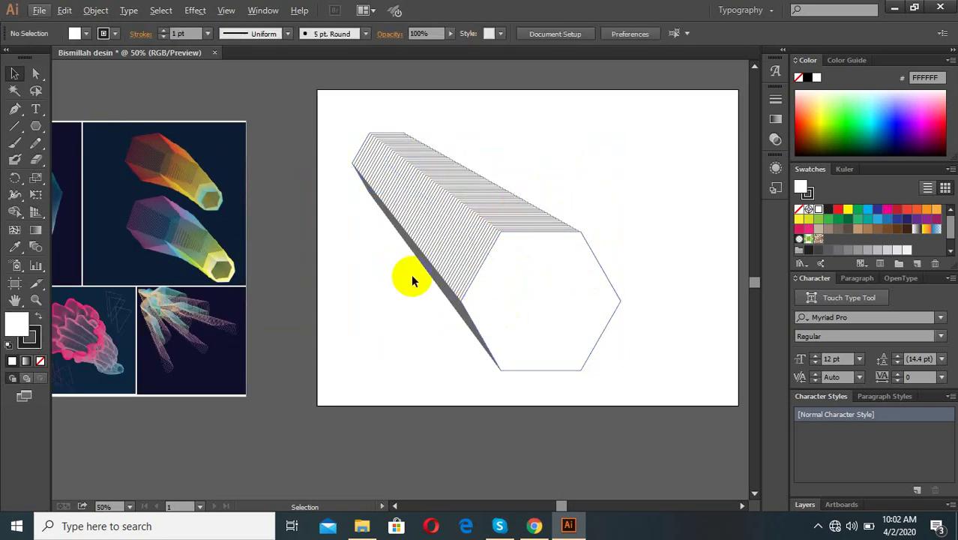
left_click(438, 267)
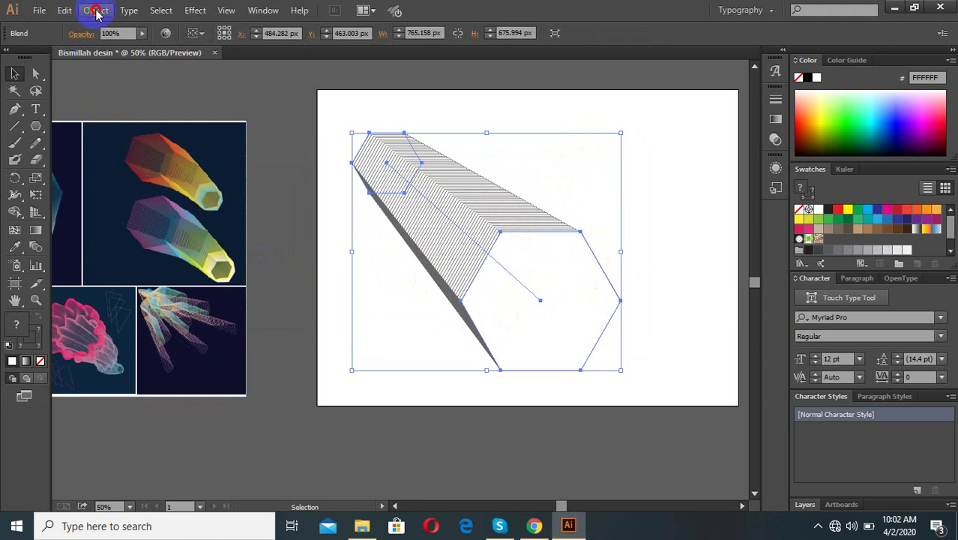
left_click(96, 11)
mouse_move(111, 293)
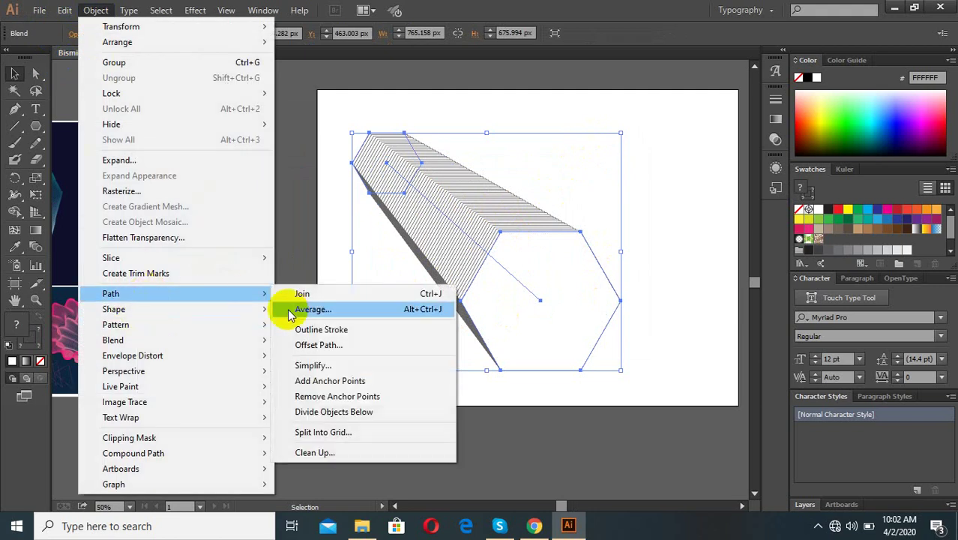
left_click(352, 380)
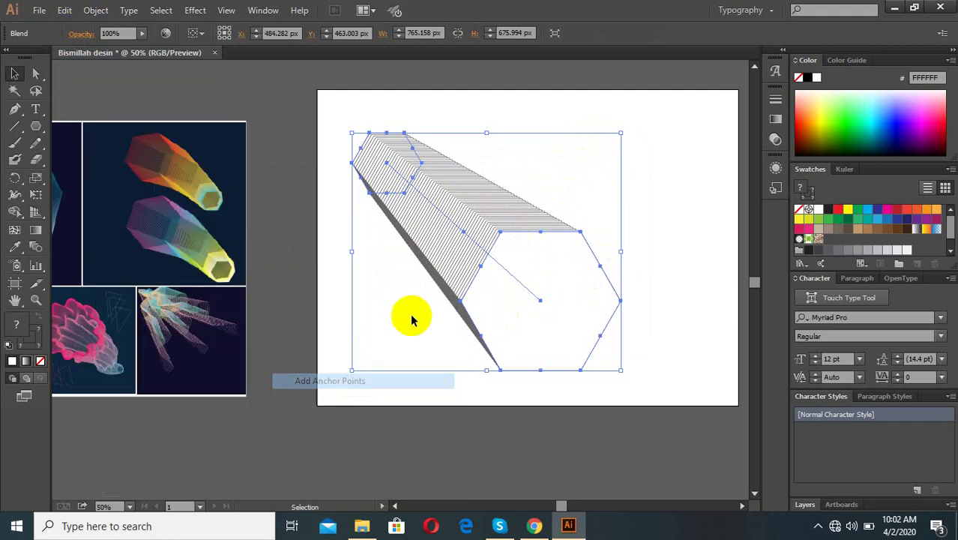
Step: Drag the spine midpoint up-right into an elbow and fill the blend red
double_click(463, 232)
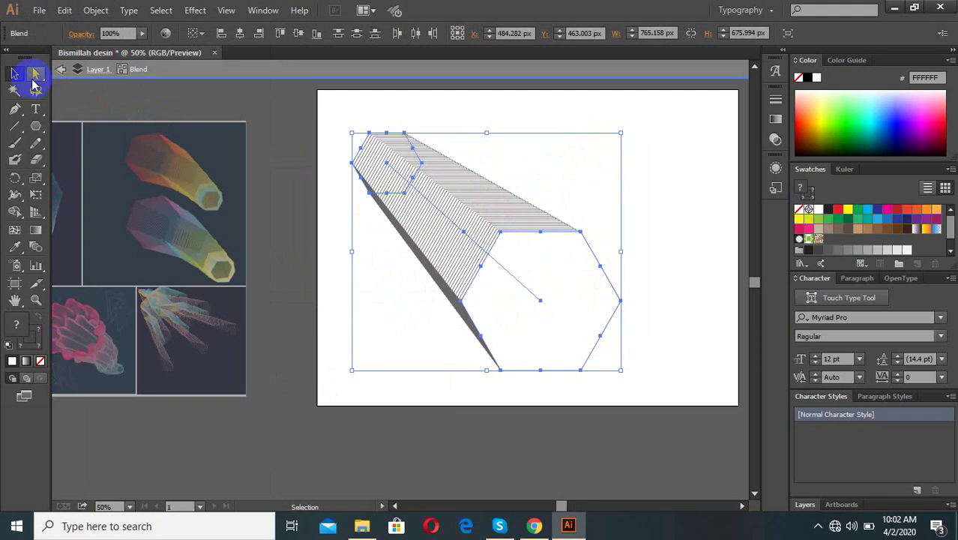
left_click(35, 75)
mouse_move(462, 231)
left_mouse_down()
mouse_move(560, 180)
mouse_move(541, 156)
left_mouse_up()
left_click(528, 315)
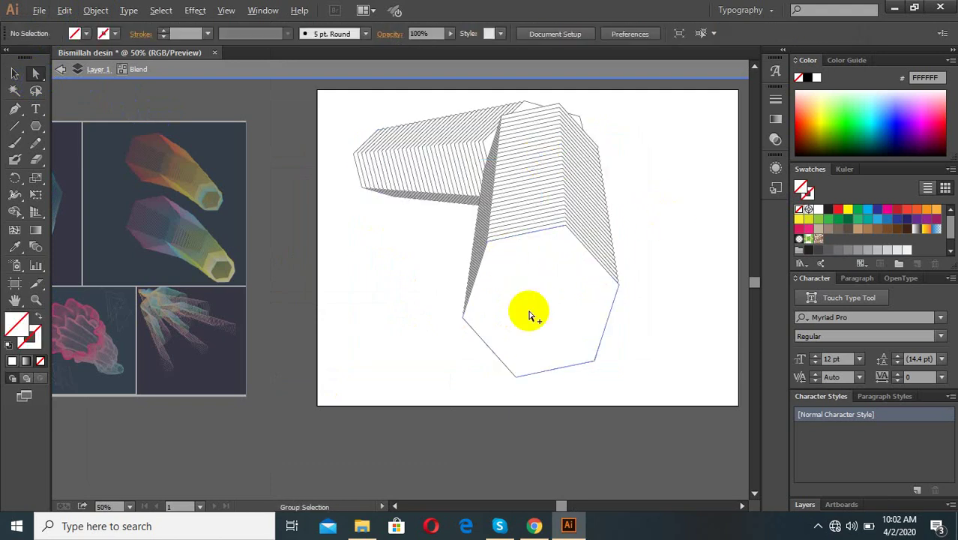
scroll(608, 349, "down", 2)
left_click(492, 300)
scroll(556, 235, "up", 2)
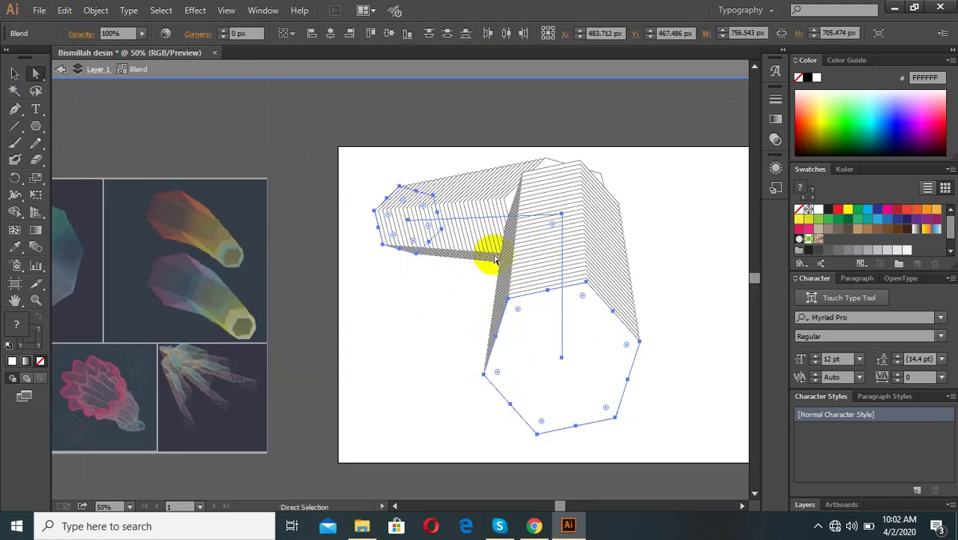
left_click(643, 202)
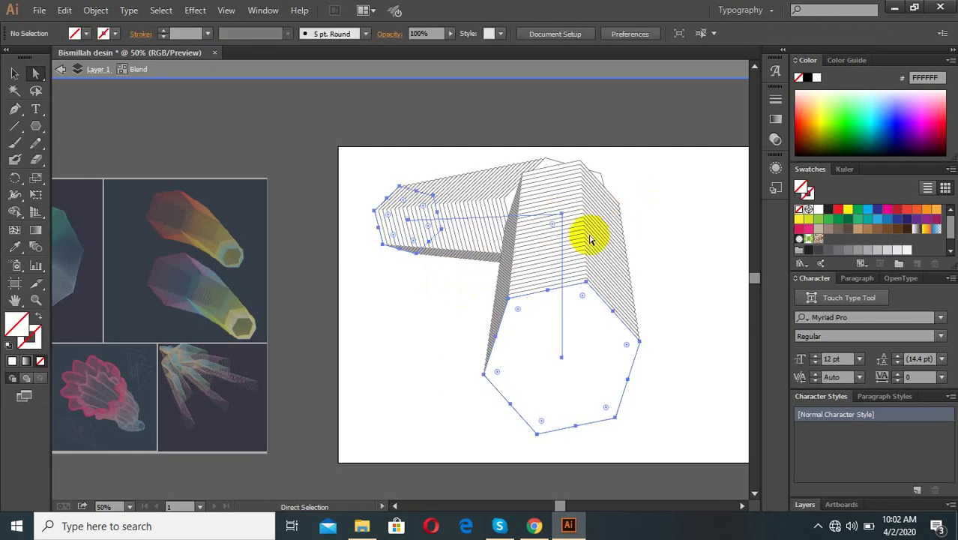
left_click(590, 239)
left_click(834, 216)
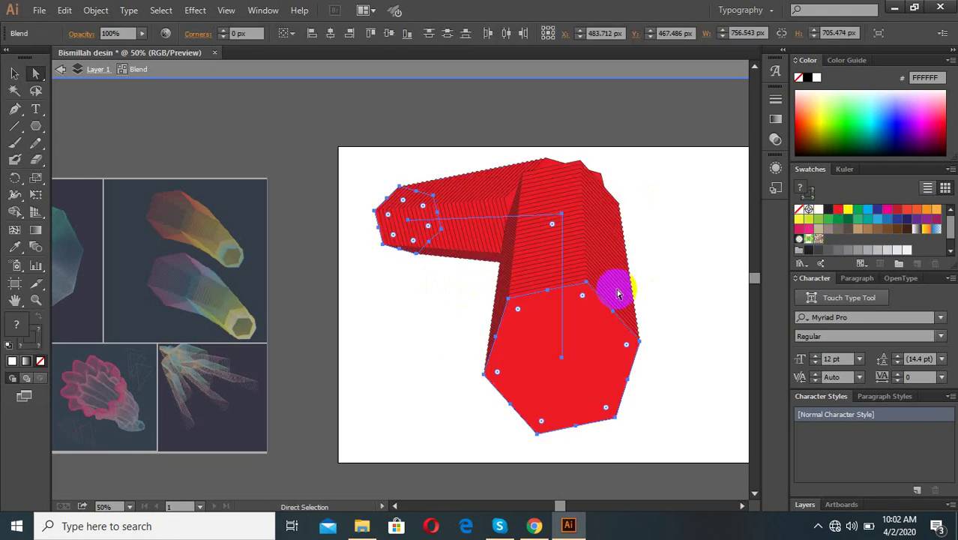
Step: Fill the bent blend with the blue gradient swatch
left_click(936, 233)
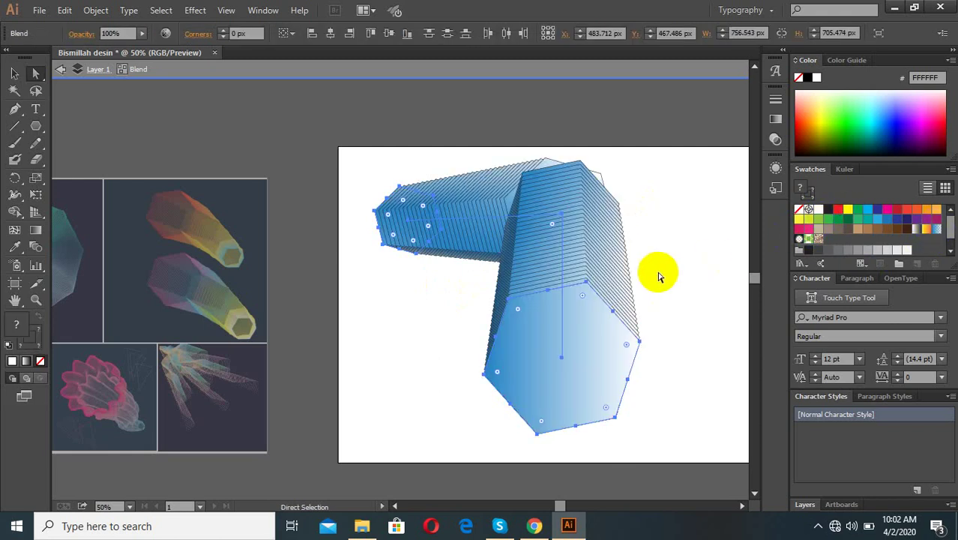
left_click(469, 325)
scroll(520, 348, "down", 2)
scroll(566, 353, "up", 2)
Step: Move the end hexagon down-left and round the elbow corners to 85.99 px
left_click(551, 300)
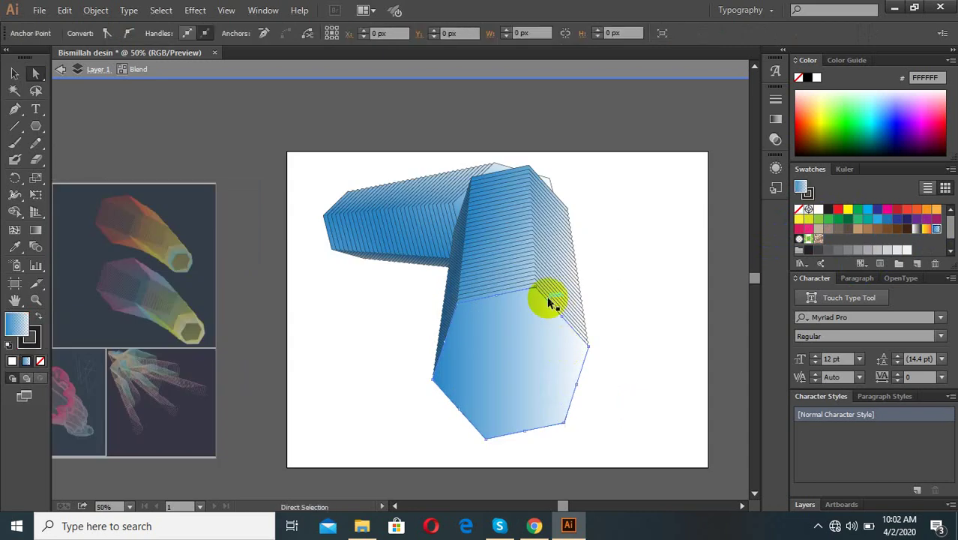
mouse_move(554, 326)
left_mouse_down()
mouse_move(418, 361)
mouse_move(568, 356)
mouse_move(486, 372)
mouse_move(567, 396)
left_mouse_up()
scroll(498, 364, "down", 1)
scroll(494, 336, "down", 2)
left_click_drag(538, 362, 479, 390)
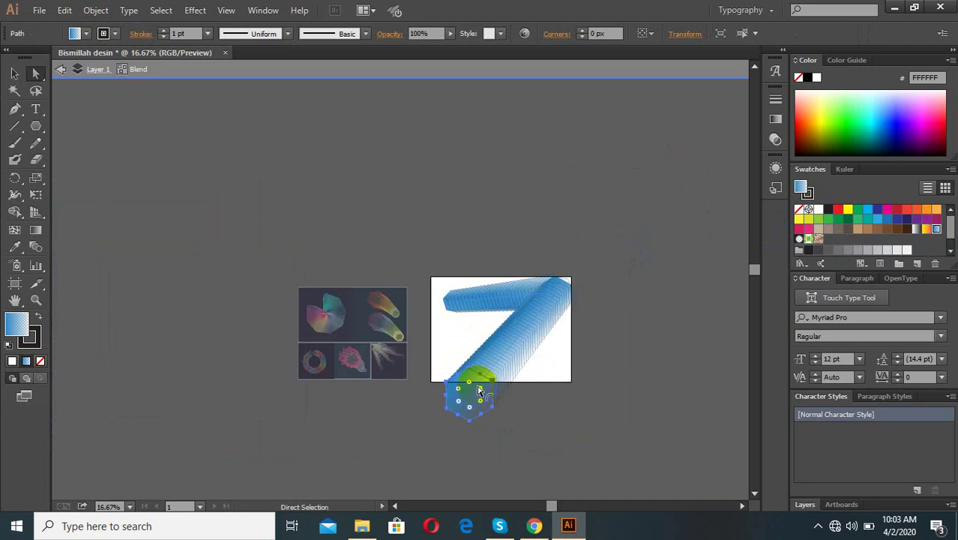
mouse_move(559, 320)
left_mouse_down()
mouse_move(487, 316)
mouse_move(543, 311)
mouse_move(439, 321)
left_mouse_up()
scroll(510, 318, "up", 2)
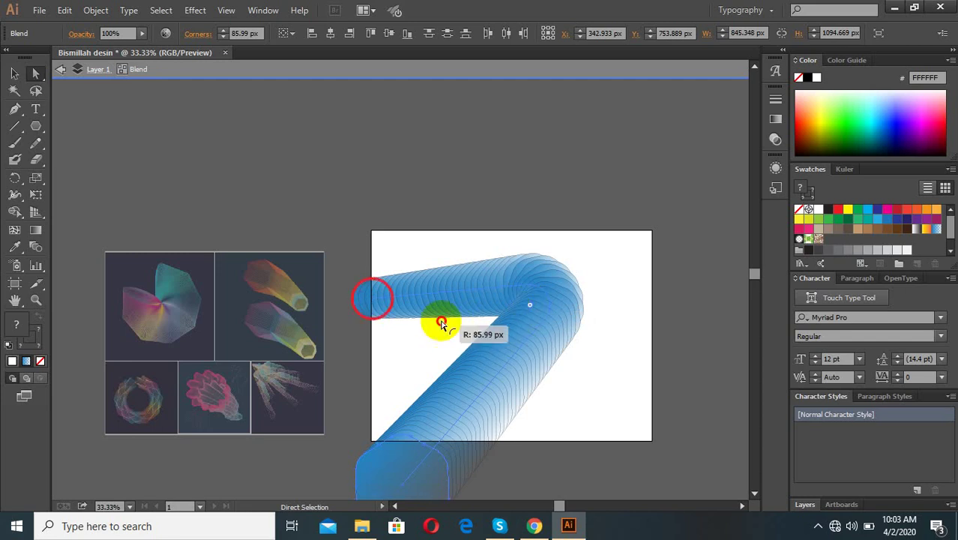
Step: Reposition the tube's bottom end hexagon into a 7-shape
scroll(449, 318, "down", 1)
mouse_move(428, 393)
left_mouse_down()
mouse_move(456, 399)
mouse_move(502, 384)
left_mouse_up()
left_click(613, 428)
left_click_drag(614, 428, 510, 206)
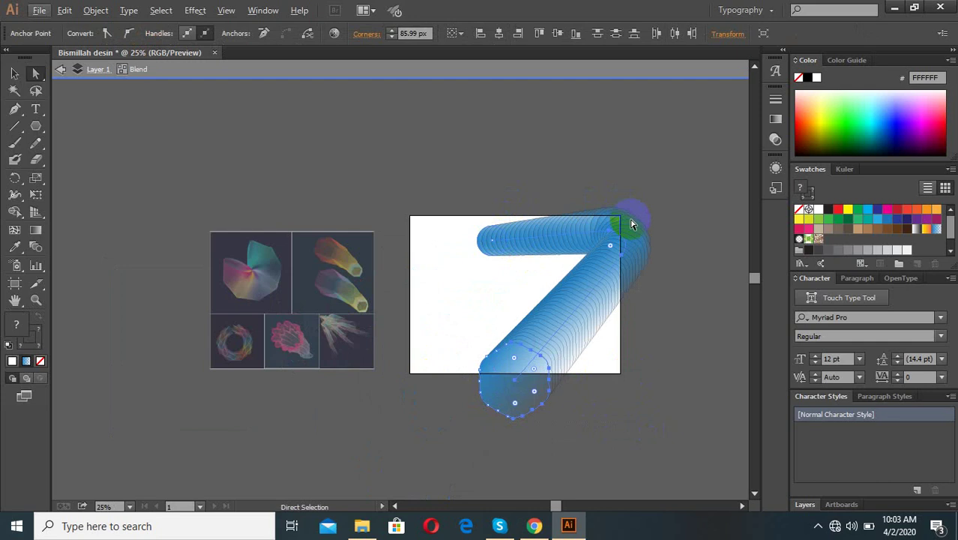
mouse_move(631, 223)
left_mouse_down()
mouse_move(580, 237)
mouse_move(596, 249)
left_mouse_up()
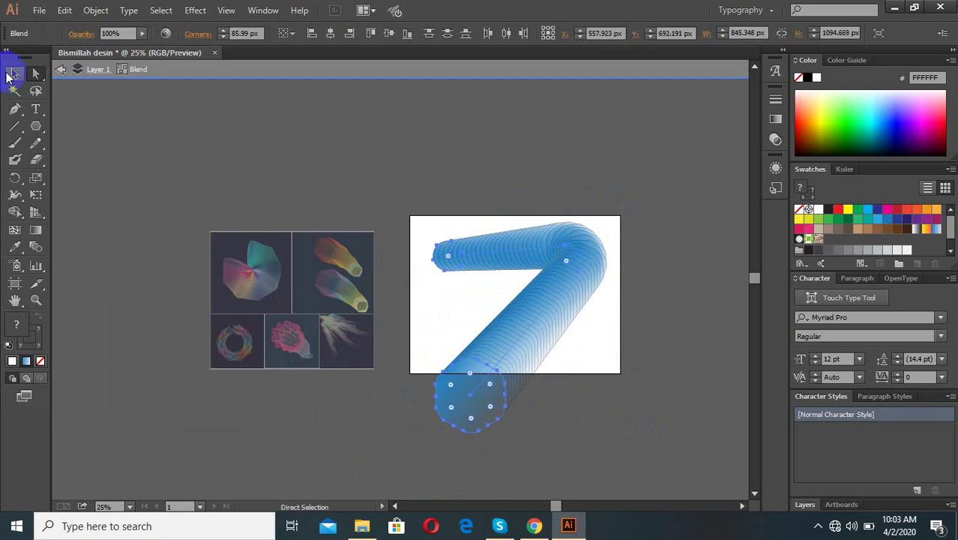
Step: Scale the blend down to about 308 × 399 px and move it above the artboard
left_click(9, 74)
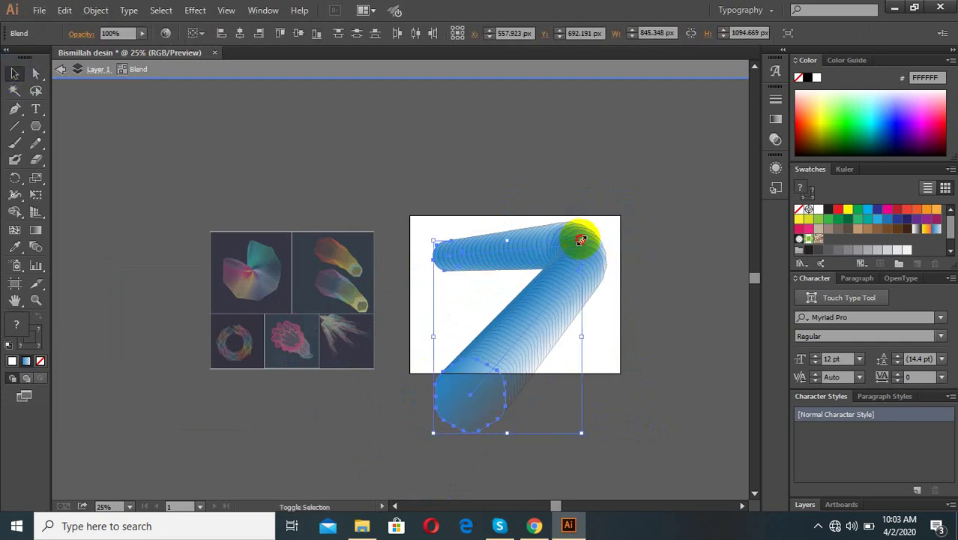
mouse_move(581, 240)
left_mouse_down()
mouse_move(510, 314)
mouse_move(425, 156)
left_mouse_up()
left_click(566, 397)
left_click(520, 335)
key("ctrl+plus")
key("ctrl+plus")
key("ctrl+plus")
key("ctrl+minus")
mouse_move(492, 278)
left_mouse_down()
mouse_move(470, 137)
mouse_move(480, 147)
left_mouse_up()
Step: Exit isolation mode and draw a star near the artboard's top-left with the Star Tool
left_click(562, 263)
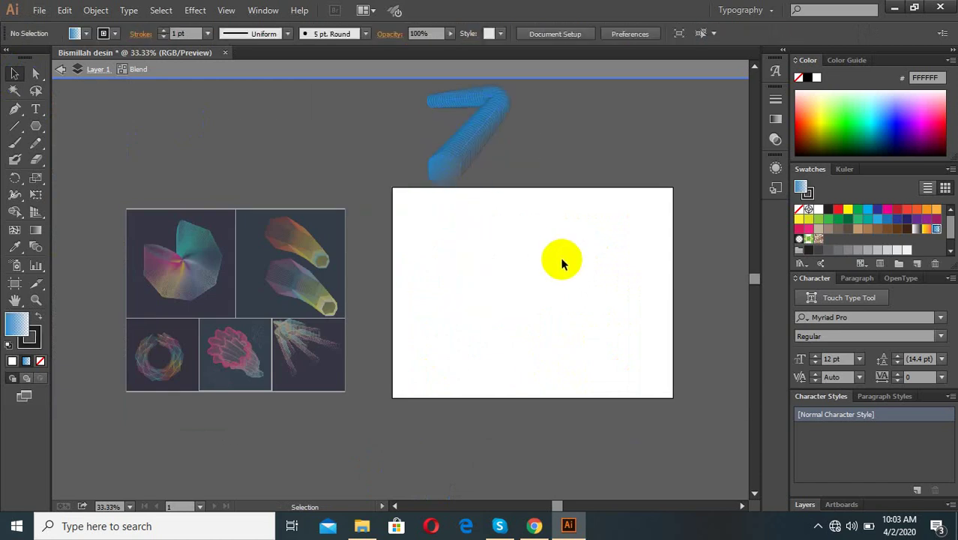
double_click(562, 262)
scroll(551, 270, "up", 1)
left_click(37, 129)
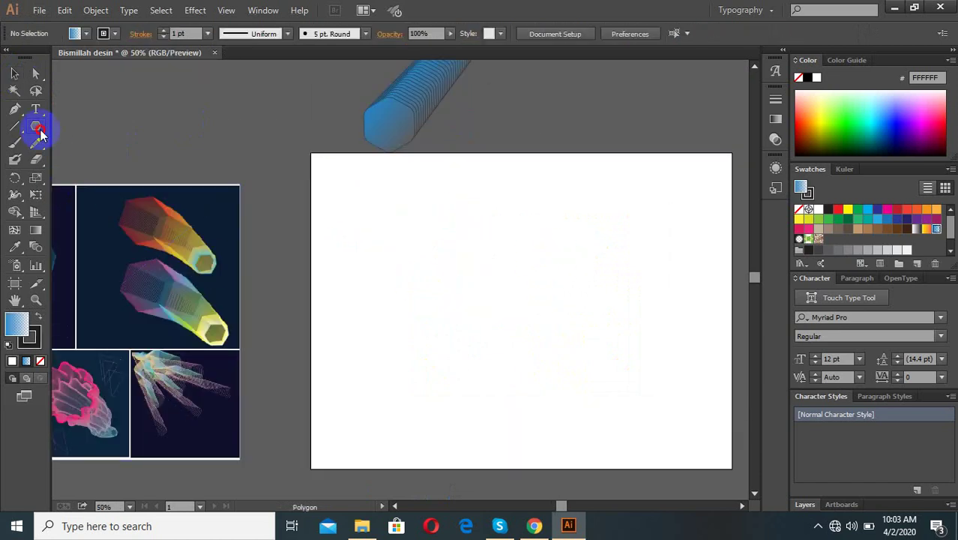
left_click_drag(40, 132, 75, 191)
left_click_drag(393, 227, 420, 251)
left_click(33, 78)
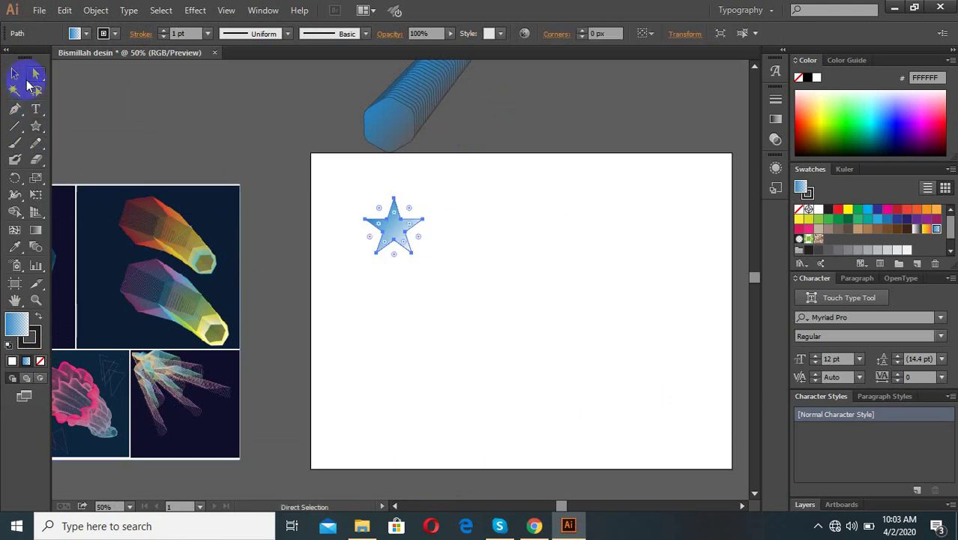
Step: Alt-drag two larger star copies to the right and lower left, then select all three
key("v")
mouse_move(417, 235)
left_mouse_down()
mouse_move(561, 244)
mouse_move(616, 281)
left_mouse_up()
left_click(624, 315)
mouse_move(573, 235)
left_mouse_down()
mouse_move(474, 409)
mouse_move(529, 438)
left_mouse_up()
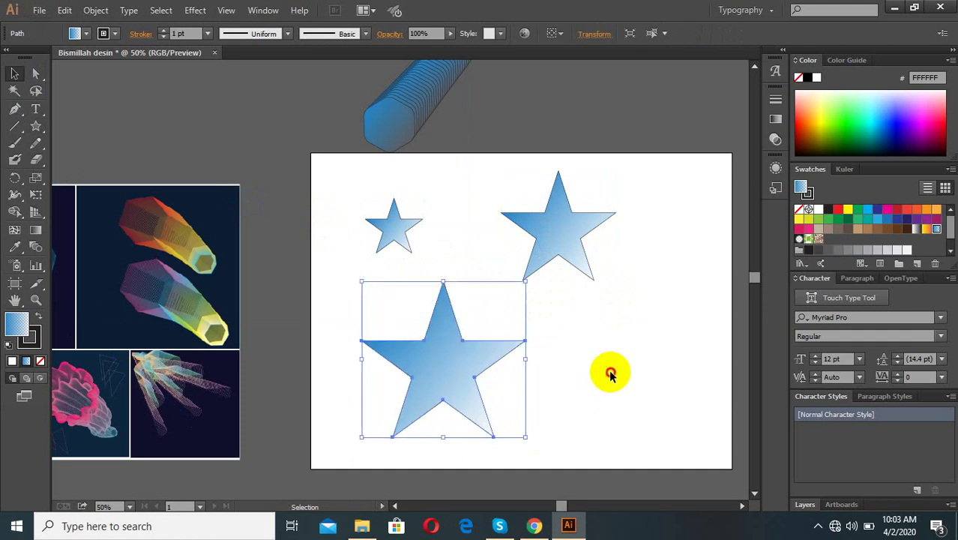
mouse_move(588, 407)
left_mouse_down()
mouse_move(325, 207)
mouse_move(362, 213)
left_mouse_up()
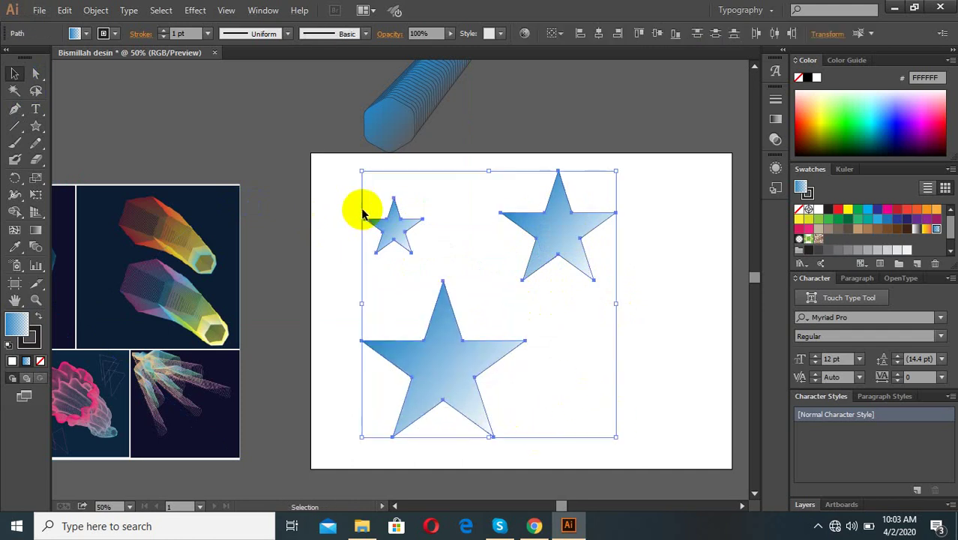
Step: Make a blend of the three stars and bring up its Blend Options dialog
left_click(94, 10)
mouse_move(112, 340)
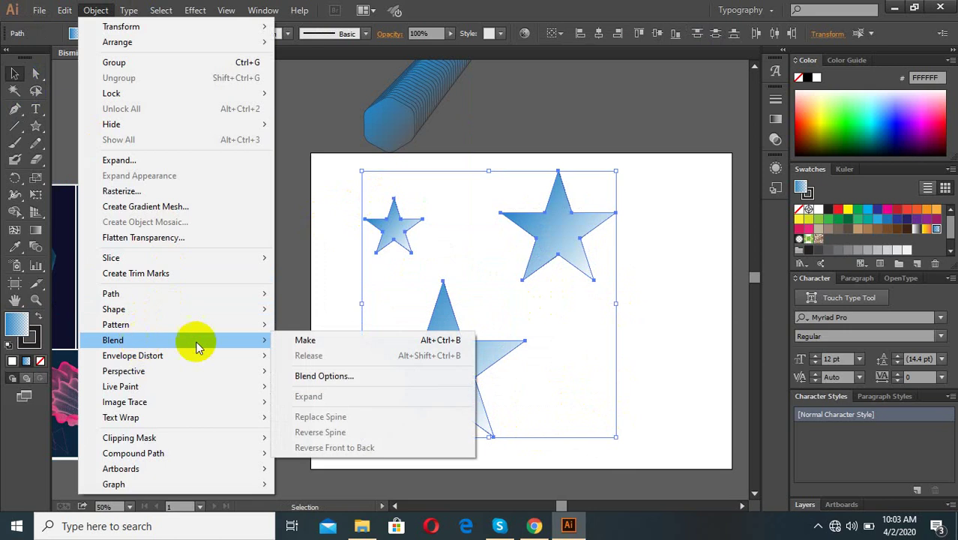
left_click(305, 340)
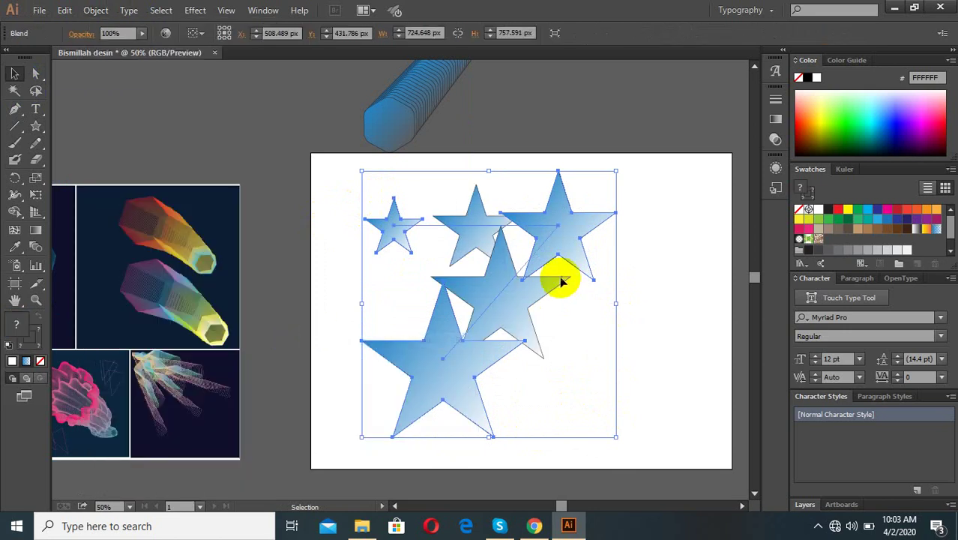
left_click(96, 10)
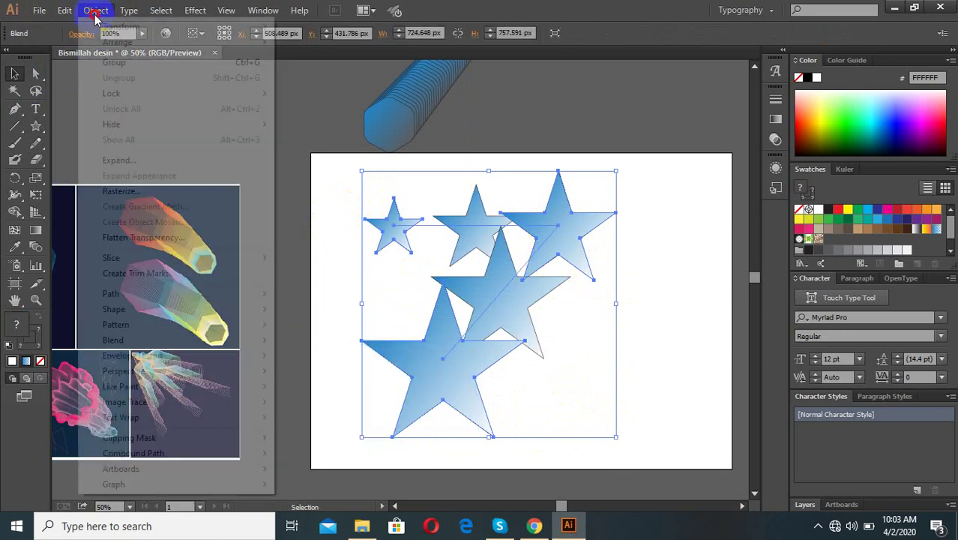
mouse_move(113, 339)
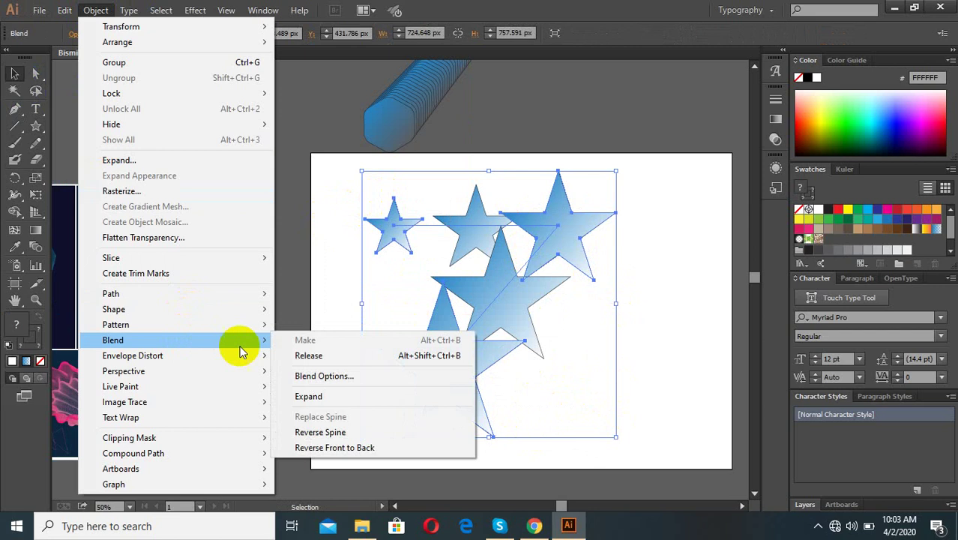
left_click(324, 373)
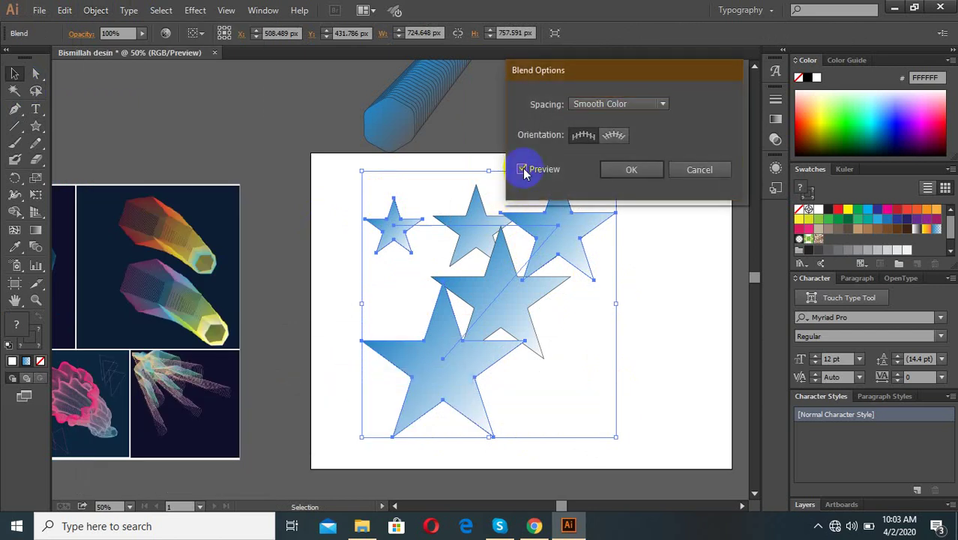
Step: Switch the star blend's spacing to Specified Steps and raise the step count
left_click(641, 104)
left_click(629, 135)
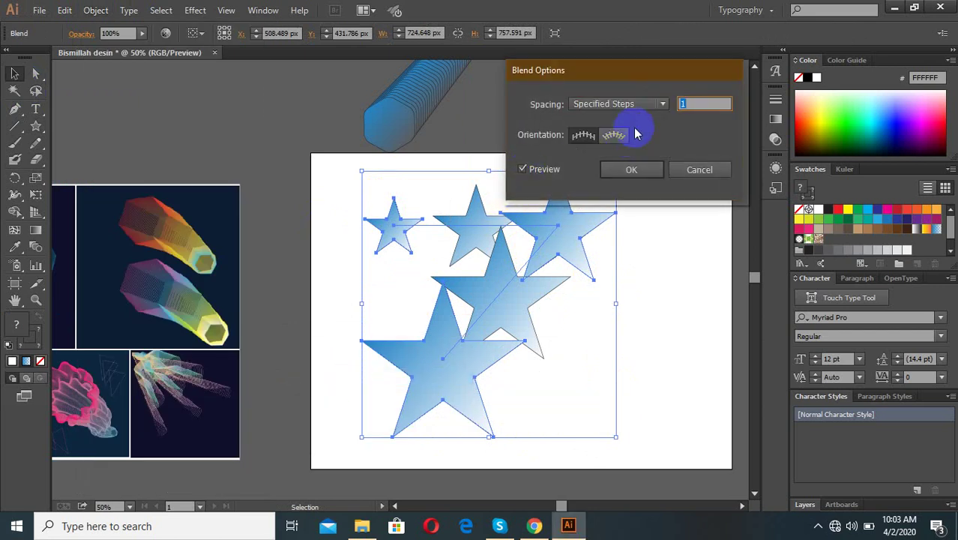
key("Up")
key("Up")
key("Up")
key("Up")
key("Up")
key("Up")
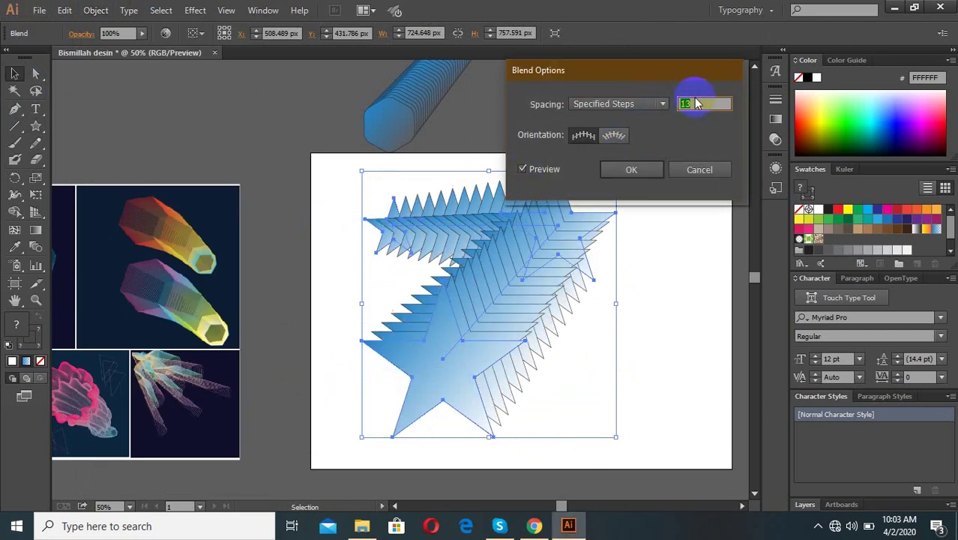
key("Up")
key("Up")
key("Up")
key("Up")
key("Up")
key("Up")
key("Up")
key("Up")
key("Up")
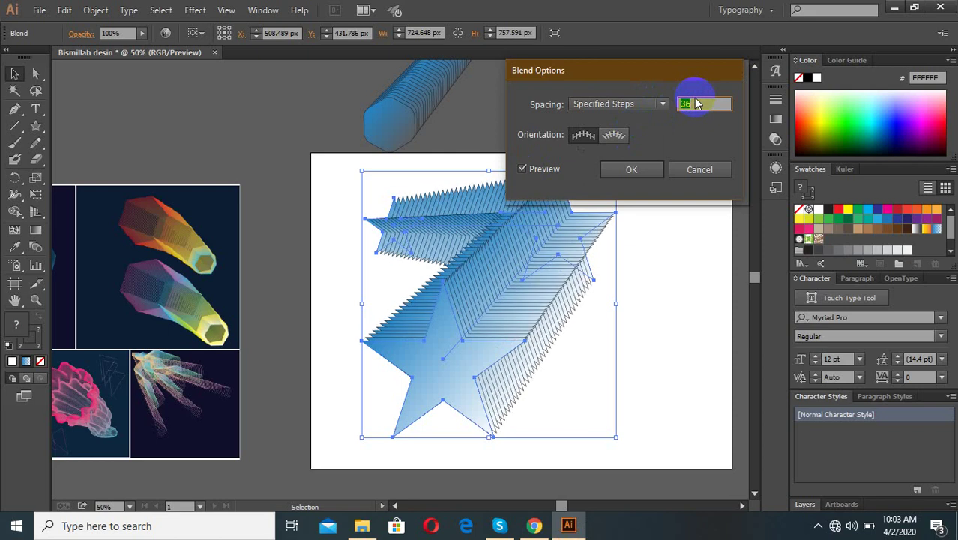
key("Up")
key("Up")
key("Up")
key("Up")
key("Up")
key("Up")
key("Up")
key("Up")
key("Up")
key("Up")
key("Up")
key("Up")
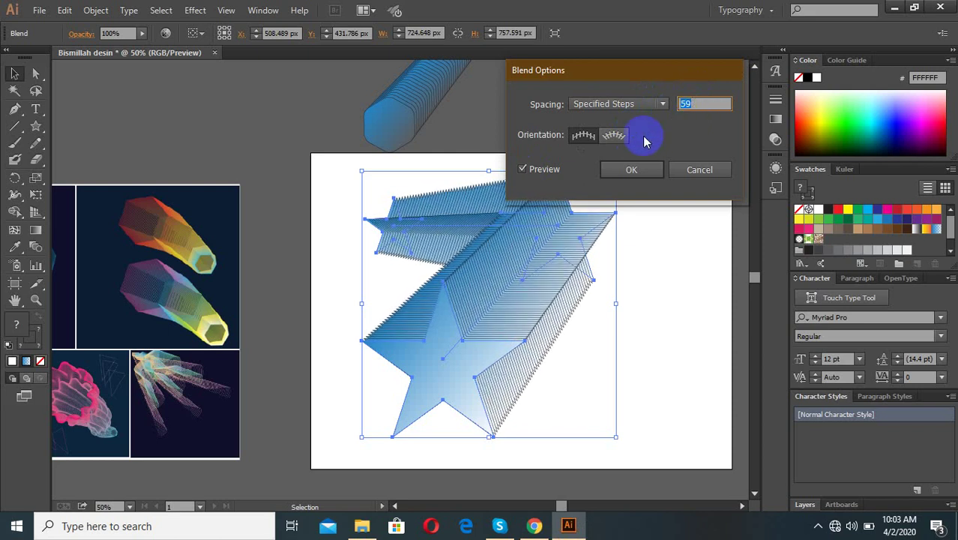
left_click(615, 135)
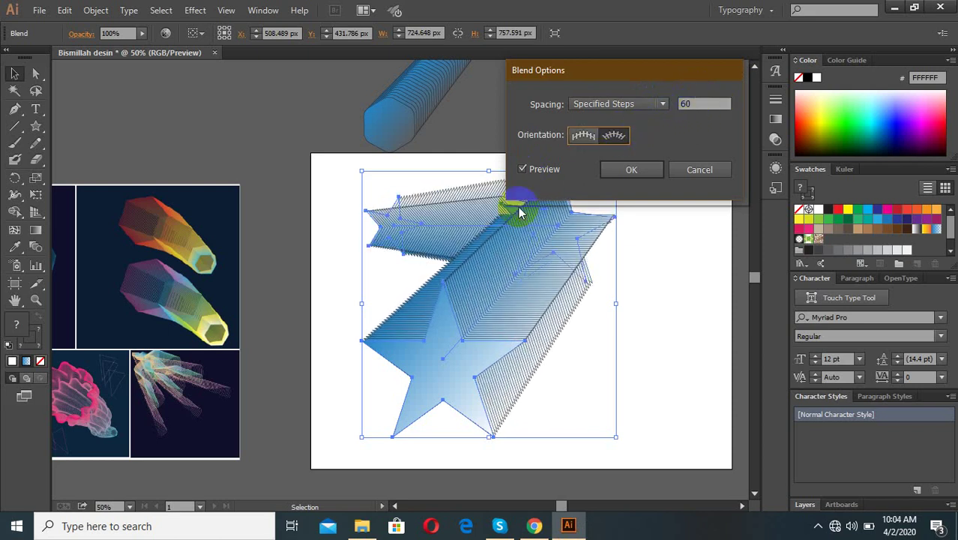
left_click_drag(607, 81, 744, 70)
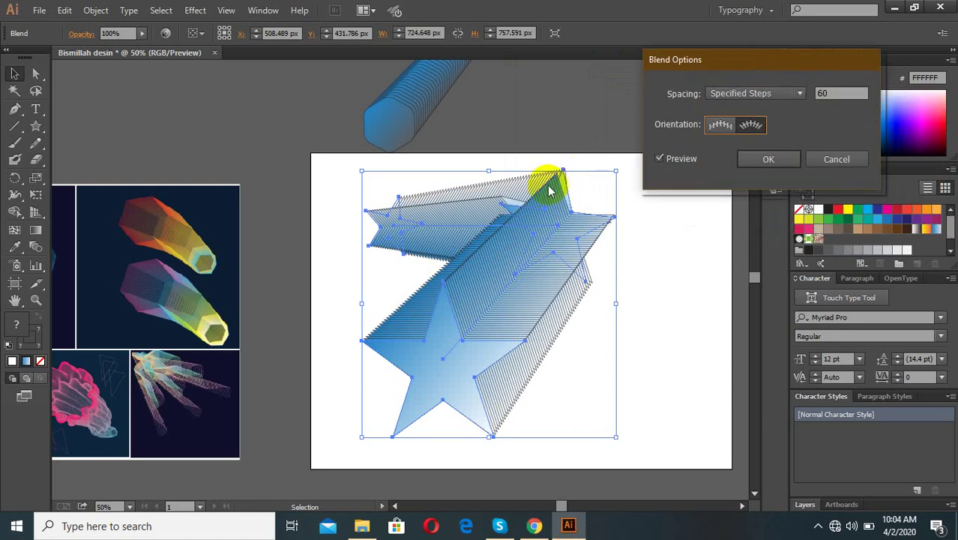
Step: Compare Align to Page and Align to Path orientations, then apply the 71-step blend
left_click(717, 129)
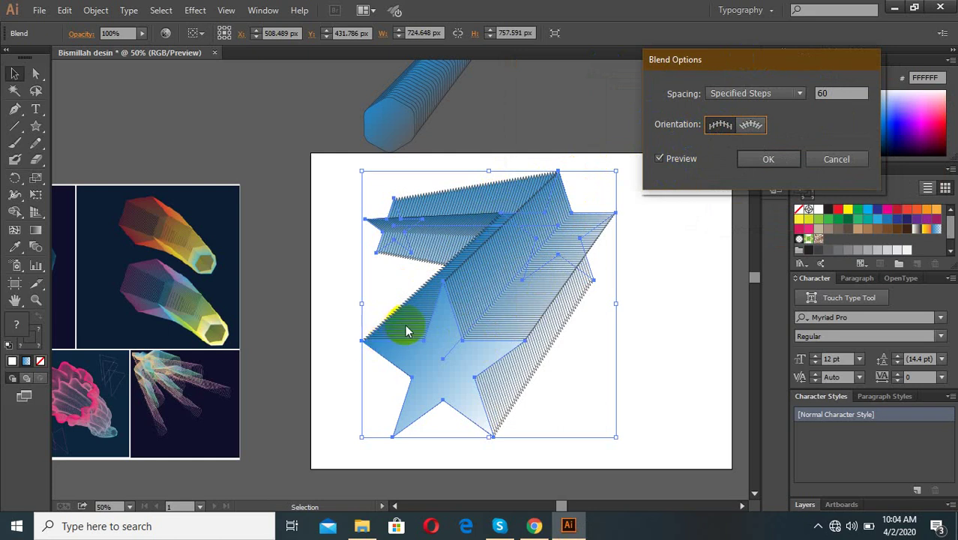
left_click(721, 126)
left_click(746, 125)
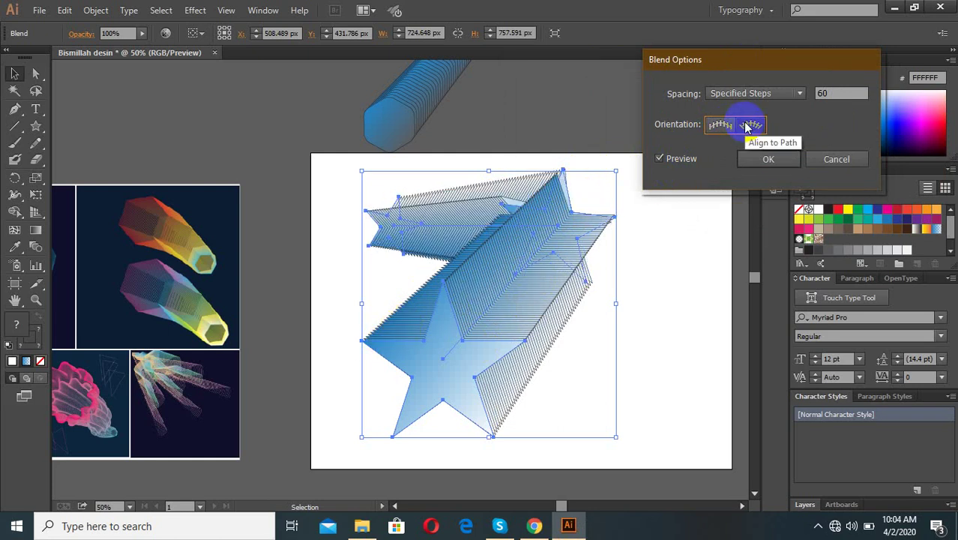
left_click(716, 127)
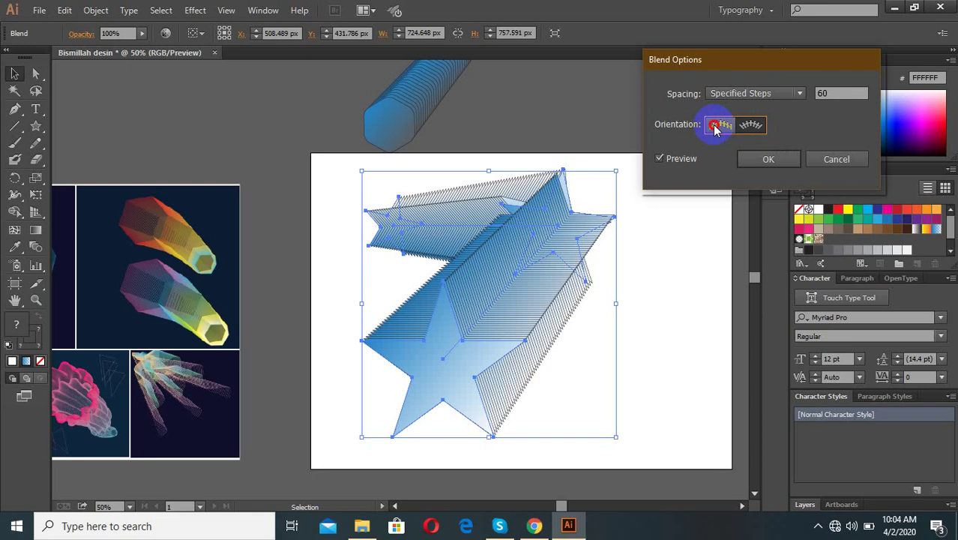
left_click(716, 127)
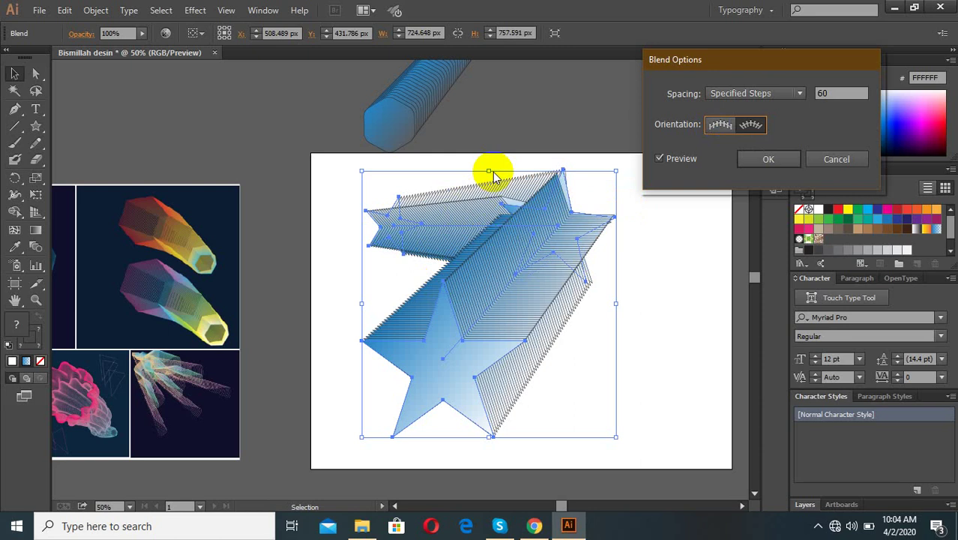
left_click(714, 133)
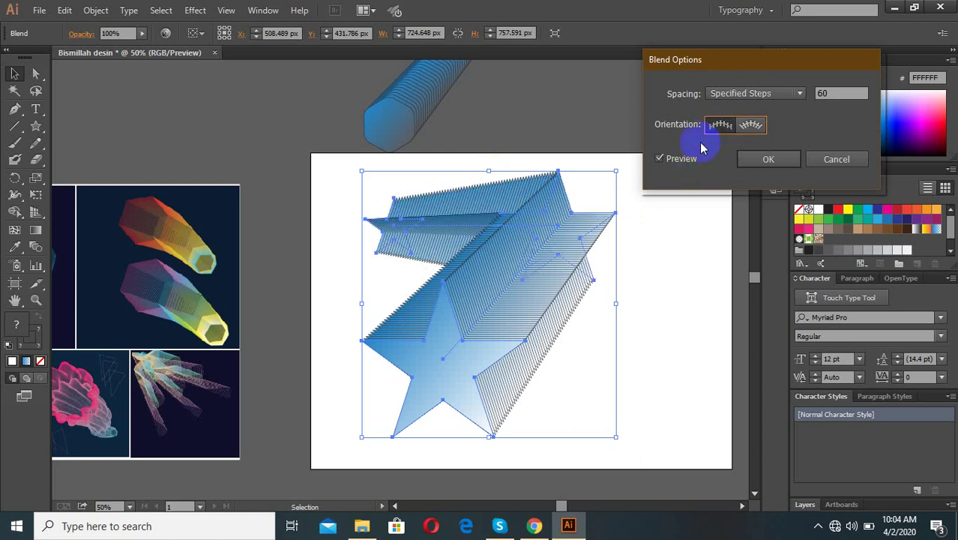
left_click(749, 129)
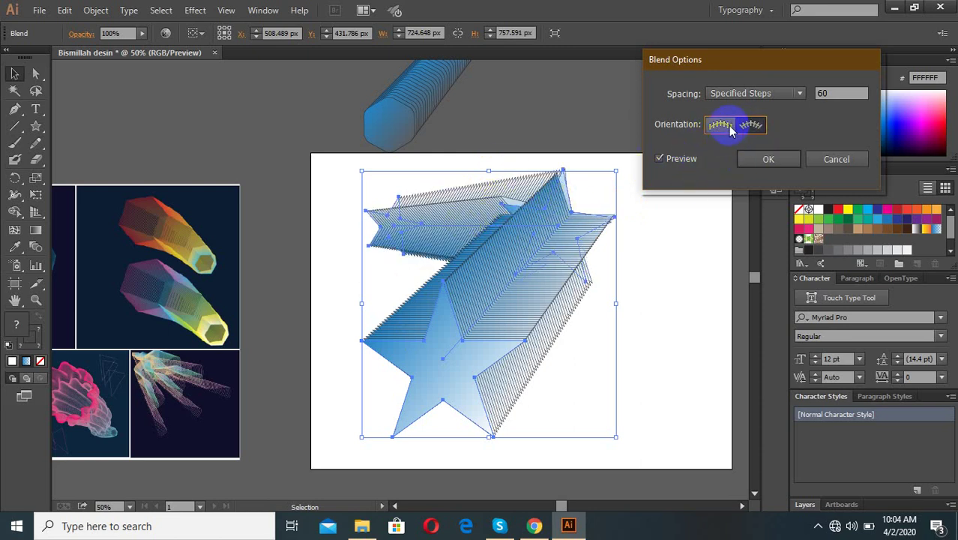
left_click(731, 131)
type("71")
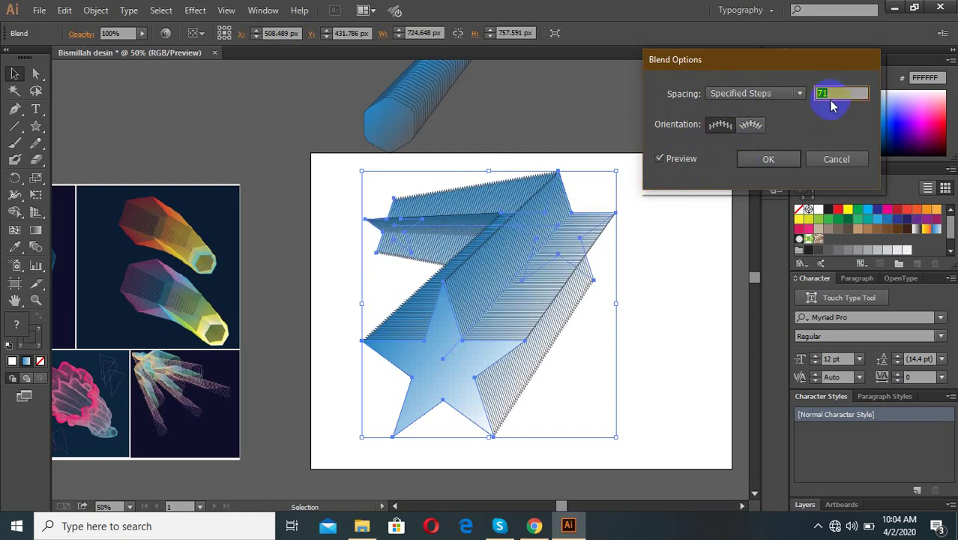
left_click(781, 162)
left_click(645, 350)
Step: Drag the star blend's spine end anchor right with Direct Selection, stretching the ribbon's upper arm outward
left_click(438, 257)
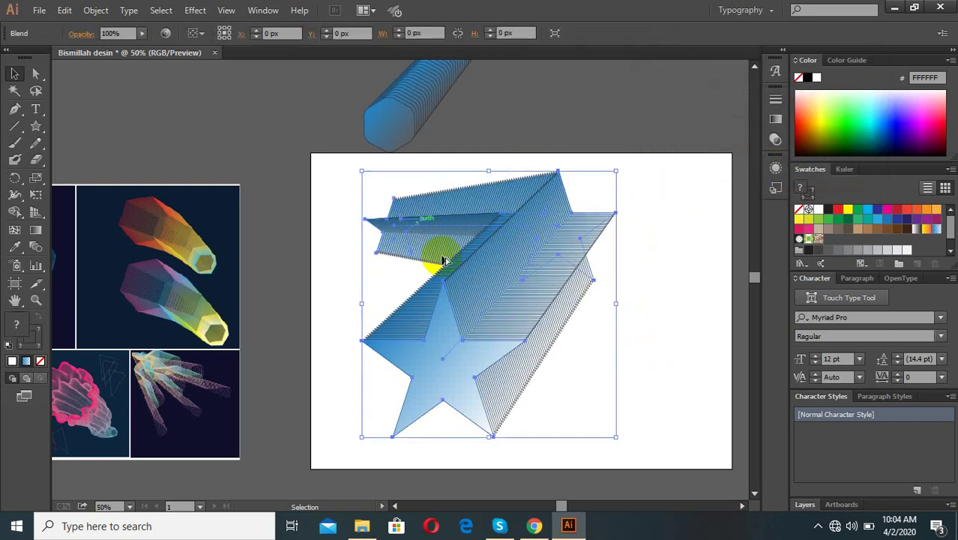
scroll(480, 273, "up", 2)
scroll(507, 298, "down", 2)
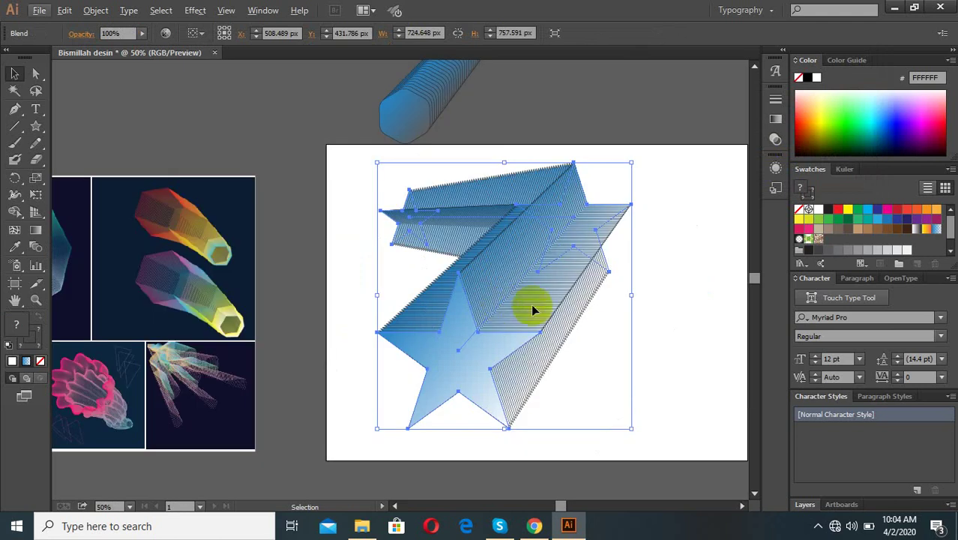
scroll(513, 311, "down", 1)
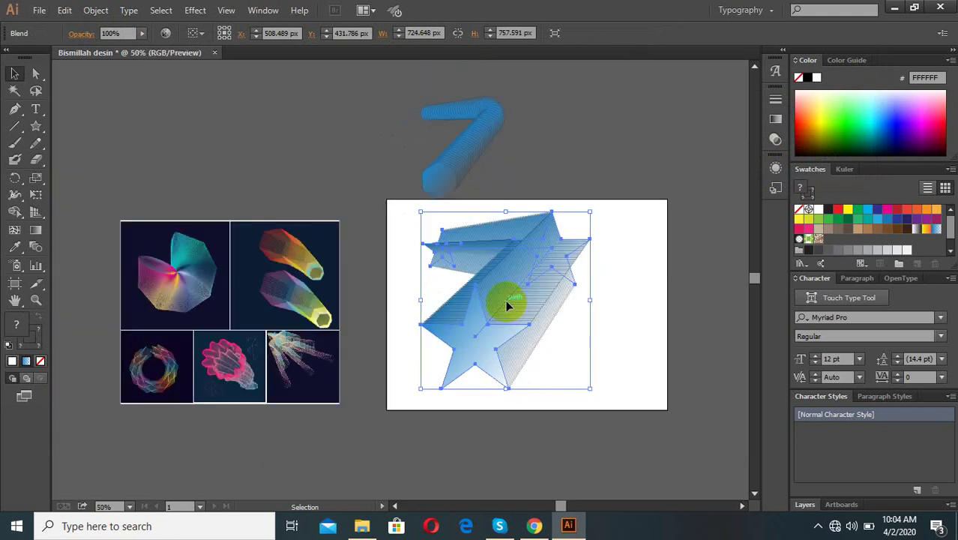
scroll(507, 305, "up", 1)
left_click(33, 75)
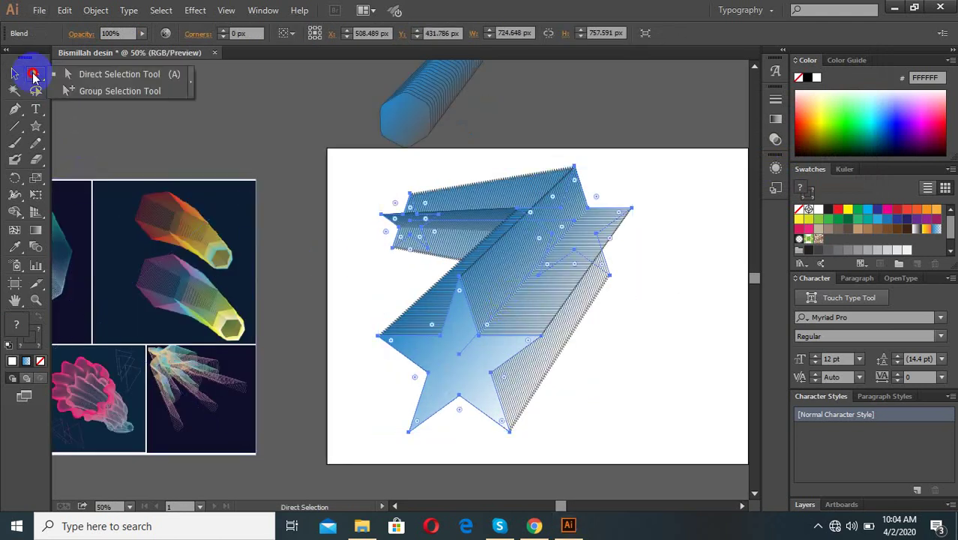
left_click_drag(64, 111, 82, 78)
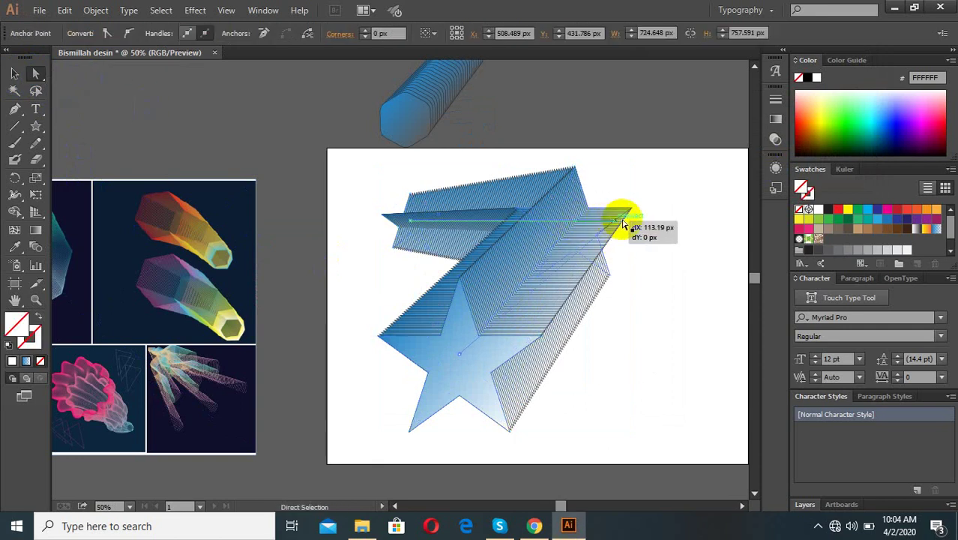
mouse_move(577, 233)
left_mouse_down()
mouse_move(628, 225)
mouse_move(619, 190)
mouse_move(608, 219)
left_mouse_up()
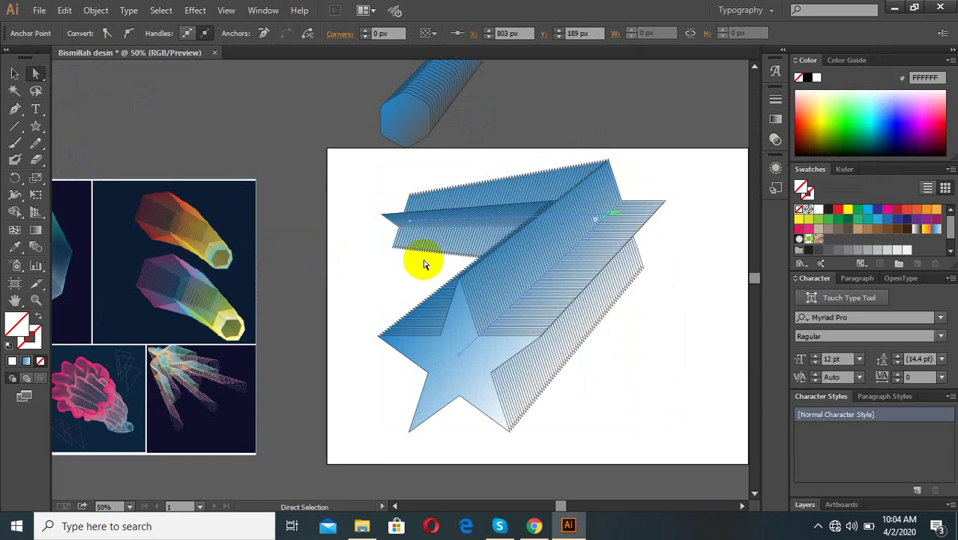
left_click(91, 11)
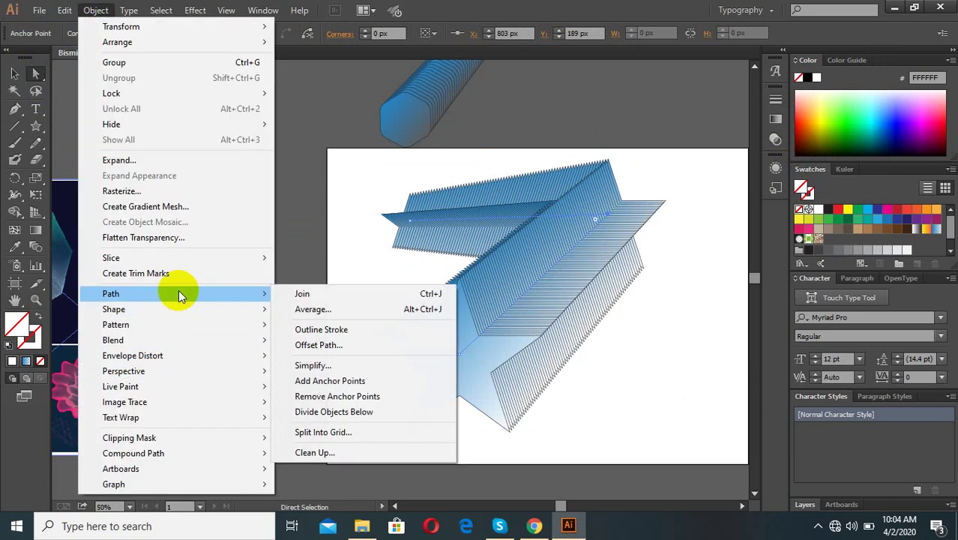
mouse_move(110, 293)
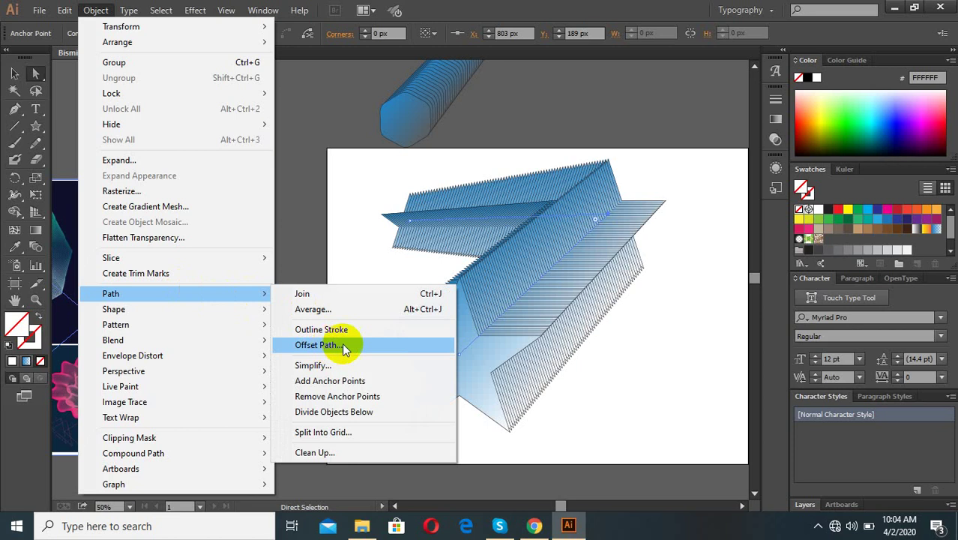
Step: Nudge the star blend down-left, then pull its spine end anchor further right to reshape the bend
left_click(358, 381)
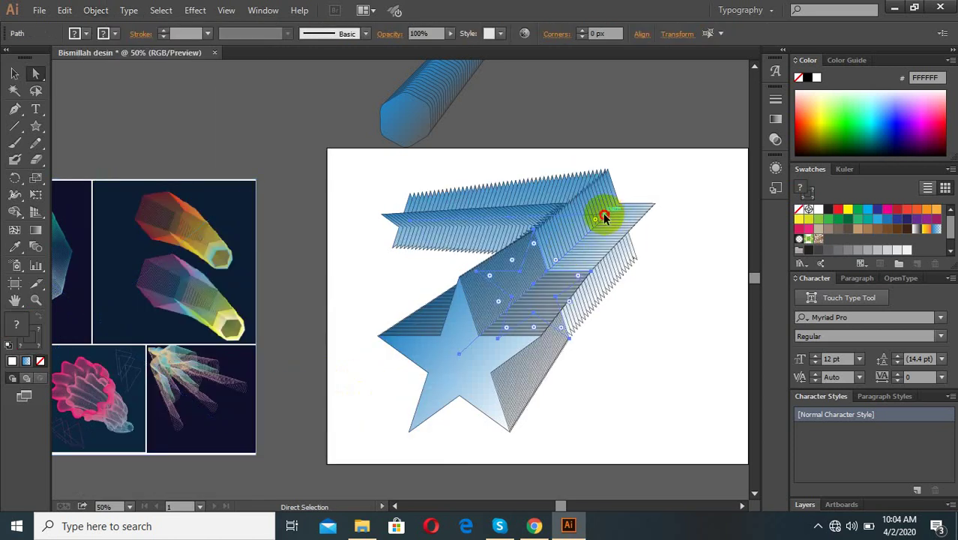
left_click_drag(604, 216, 590, 242)
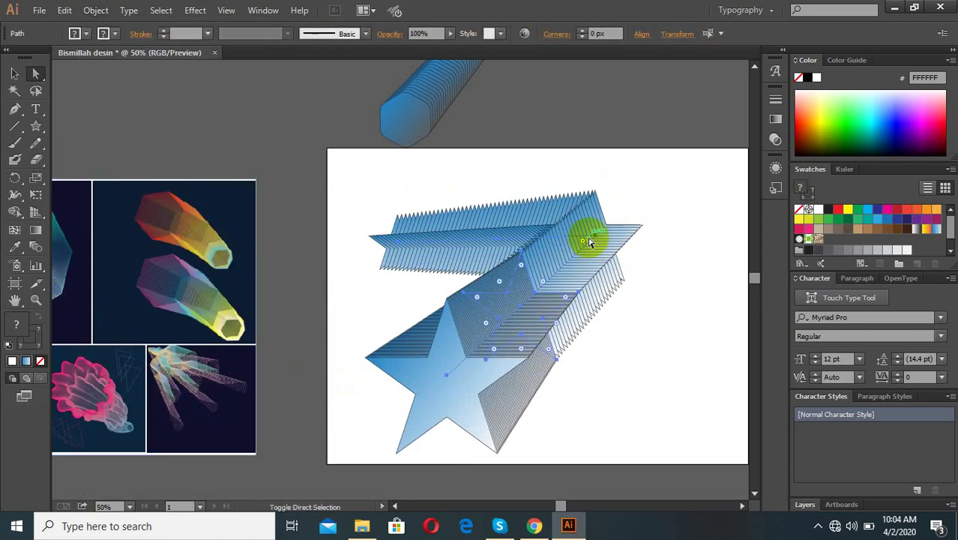
left_click(590, 242)
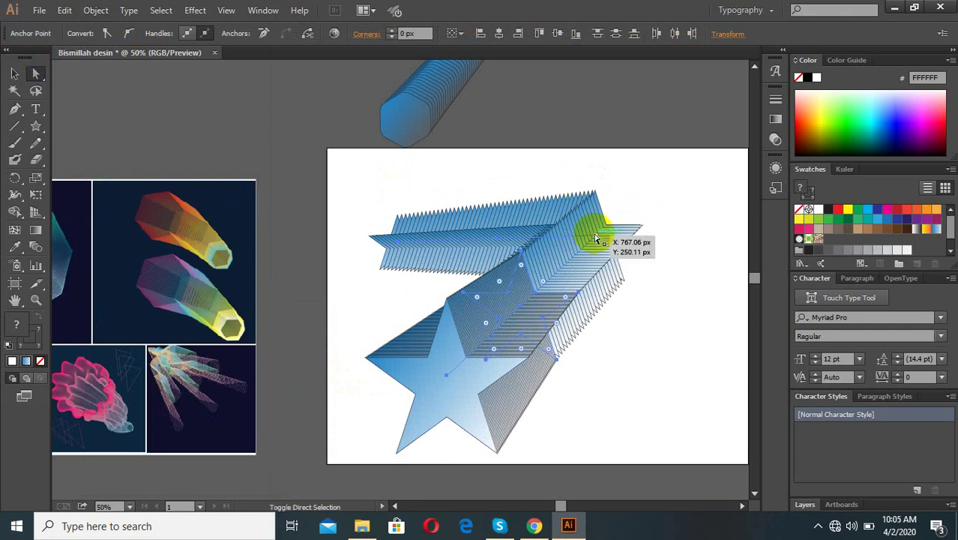
left_click_drag(596, 238, 645, 252)
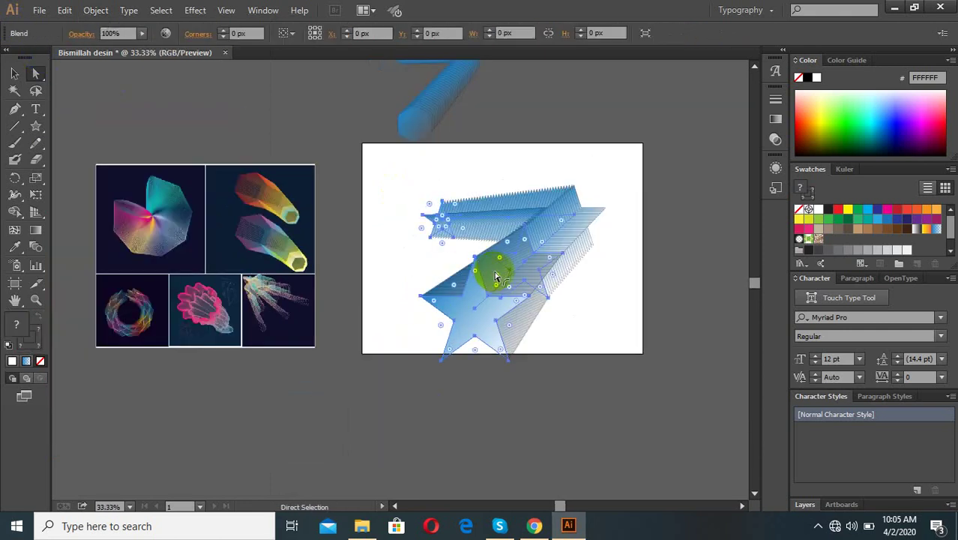
Step: Release the star blend with Object > Blend > Release, then check Blend Options and cancel
left_click(495, 277)
left_click(93, 11)
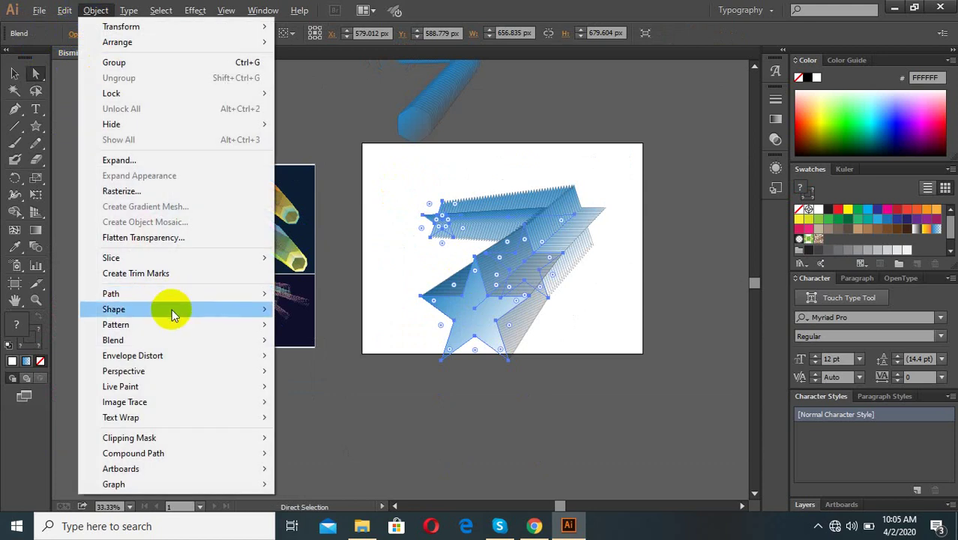
mouse_move(112, 339)
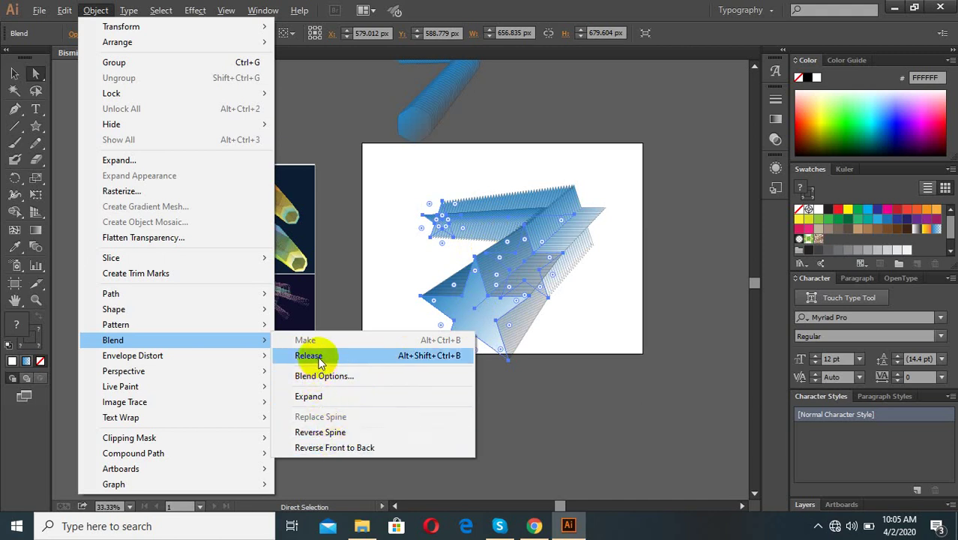
left_click(352, 355)
left_click(577, 314)
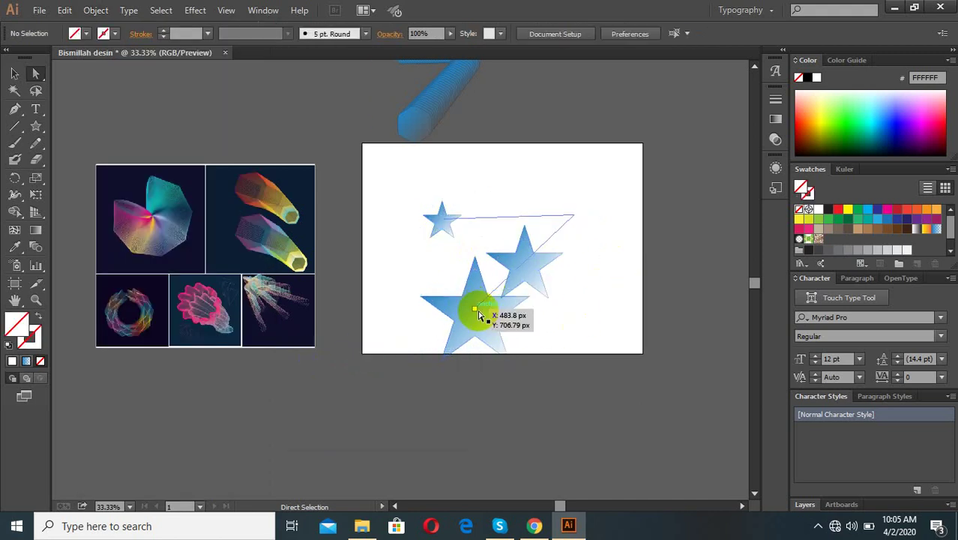
left_click(535, 252)
left_click(96, 10)
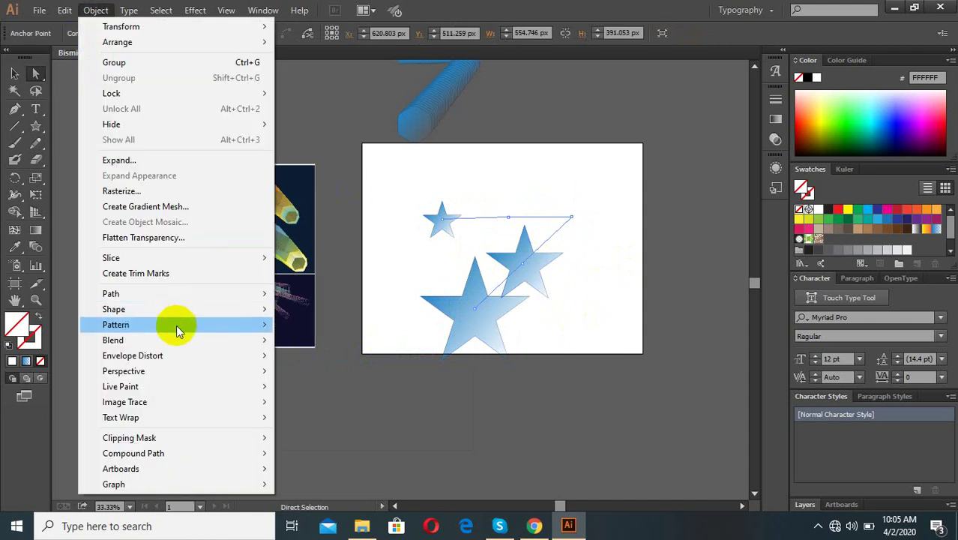
left_click(352, 376)
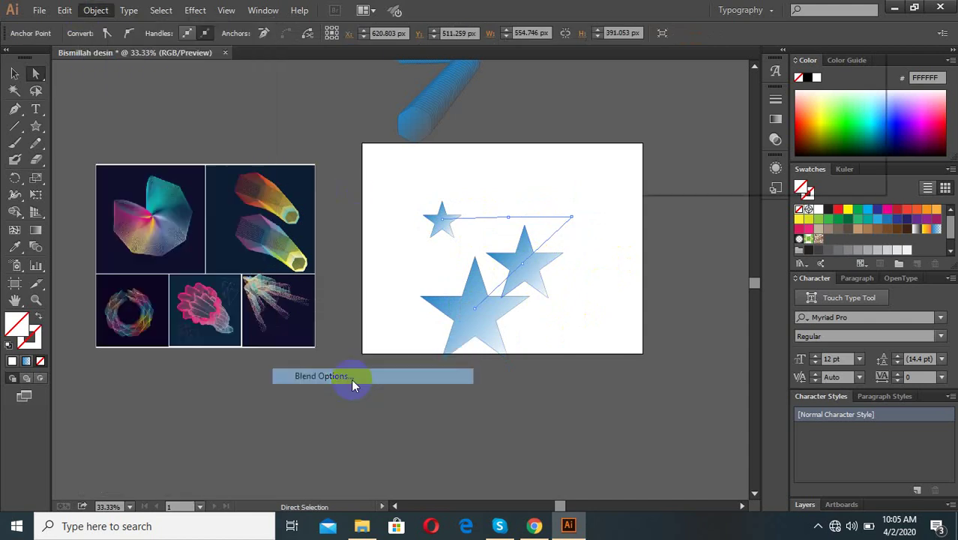
left_click(834, 158)
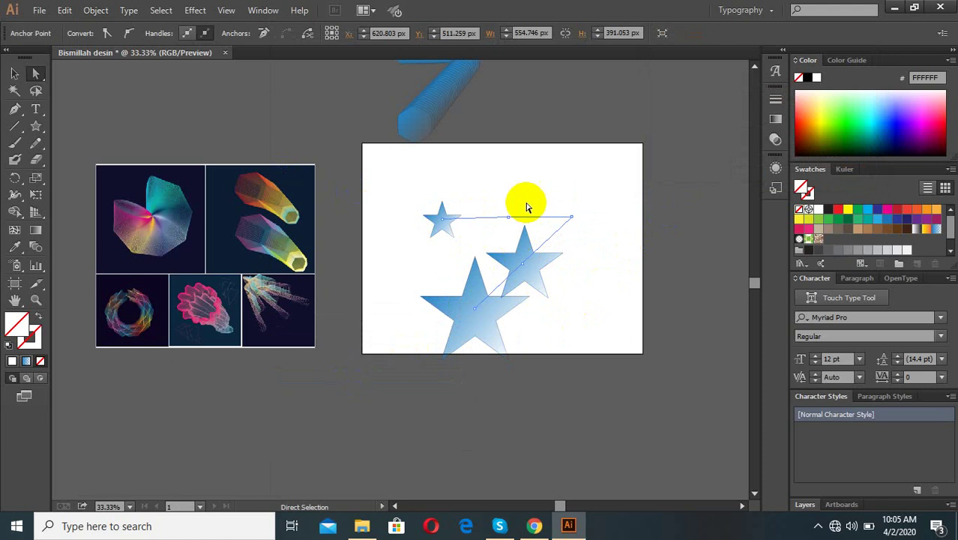
Step: Marquee-select the three stars without the image collage and re-blend them with Ctrl+Alt+B
mouse_move(523, 203)
left_mouse_down()
mouse_move(421, 331)
mouse_move(314, 319)
left_mouse_up()
left_click(141, 173, "shift")
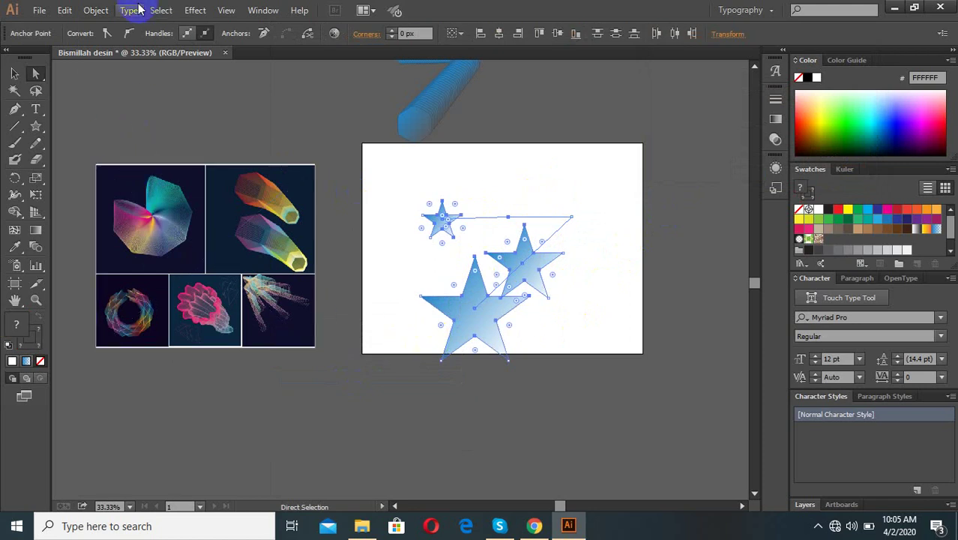
left_click(818, 526)
left_click(844, 448)
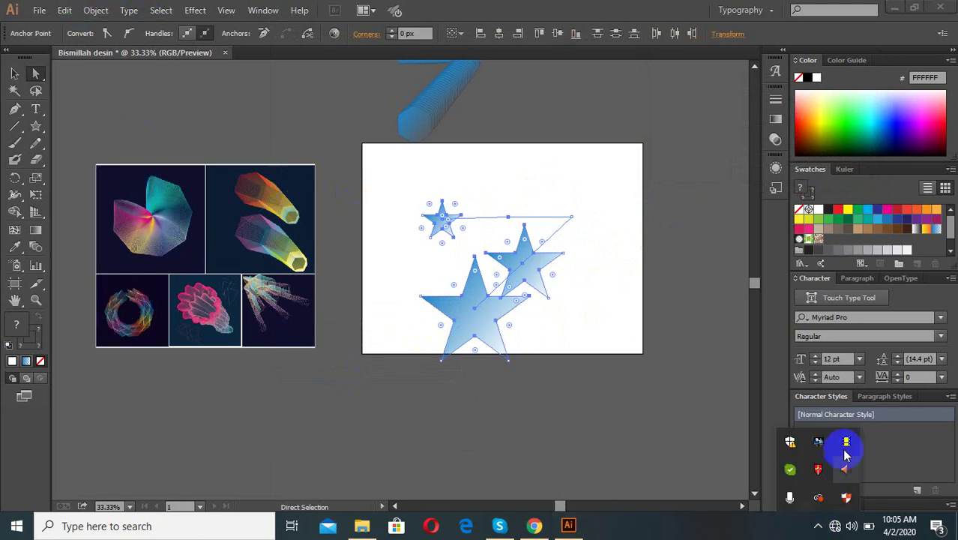
key("ctrl+alt+b")
left_click(96, 10)
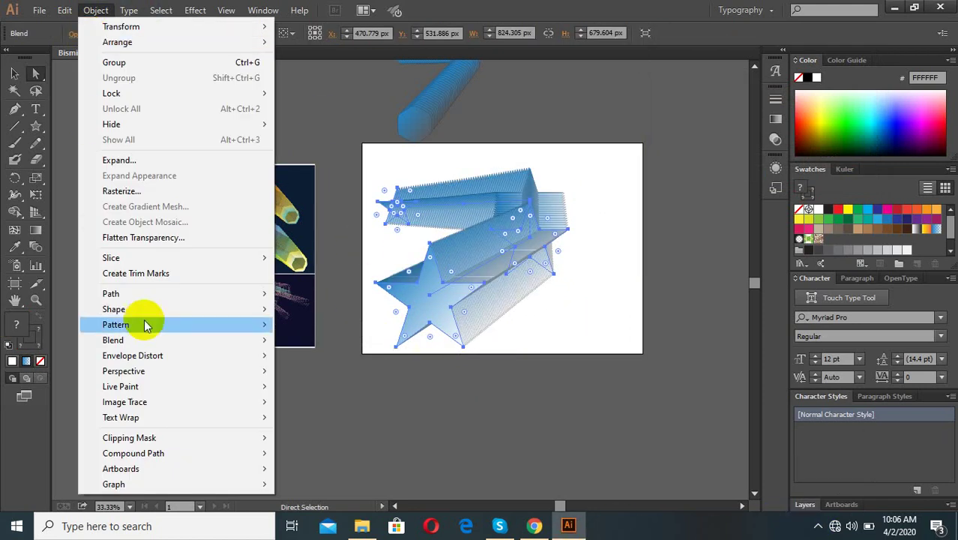
Step: Reverse the star blend's spine direction with Reverse Spine
left_click(818, 526)
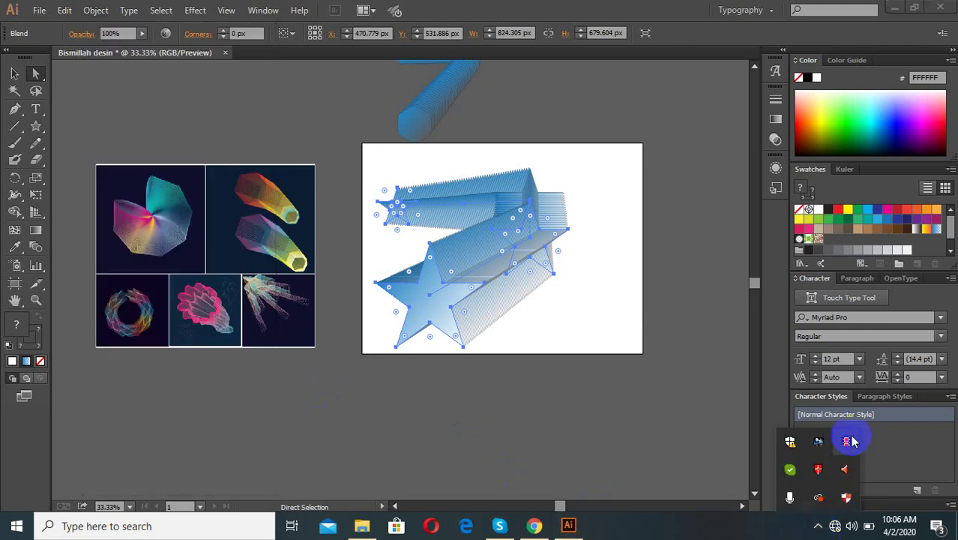
left_click(850, 440)
left_click(96, 11)
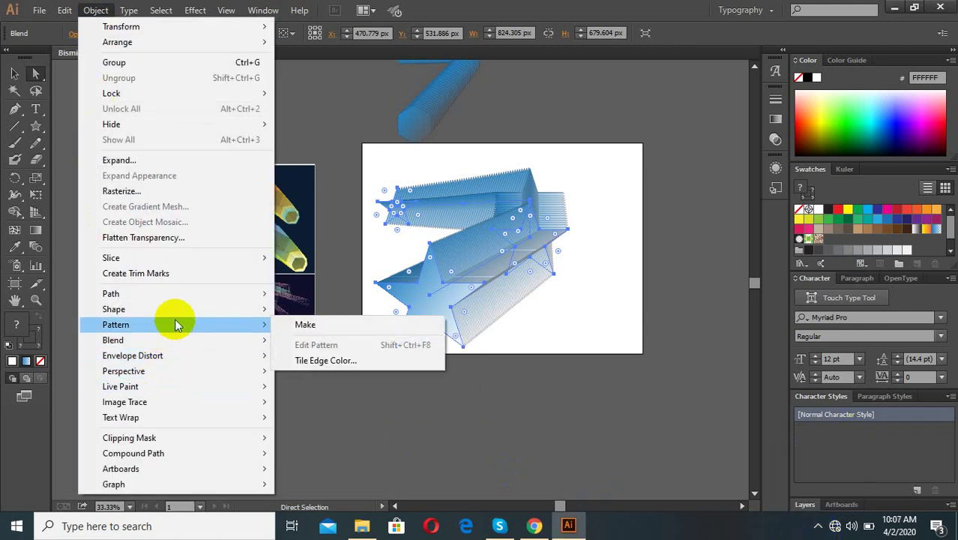
mouse_move(113, 339)
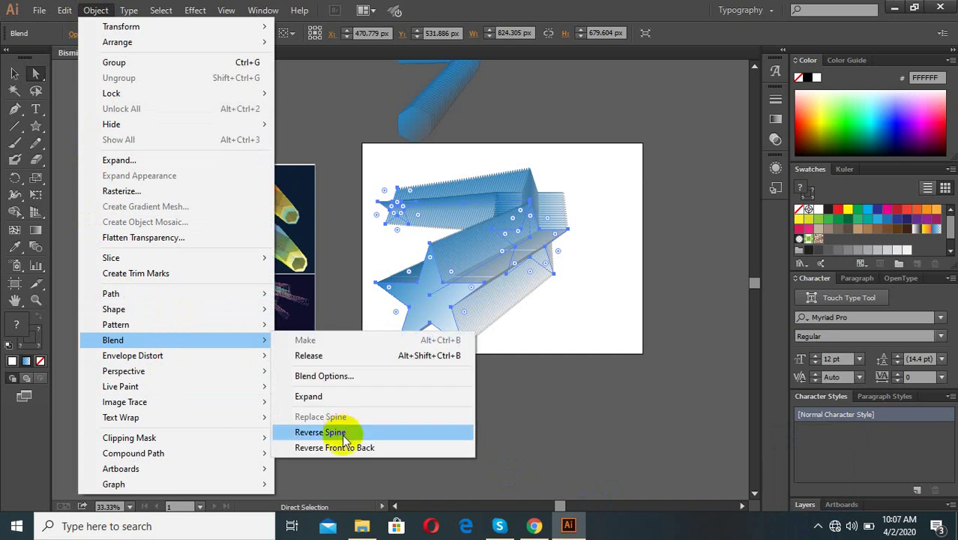
left_click(338, 432)
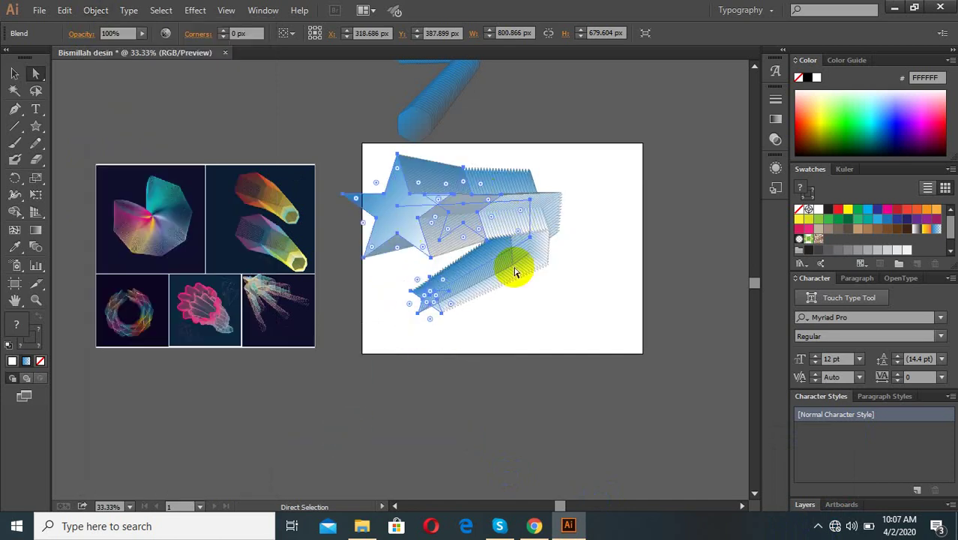
Step: Apply Reverse Front to Back so the large star sits in front, and drag the blend down-right
left_click(96, 11)
mouse_move(113, 339)
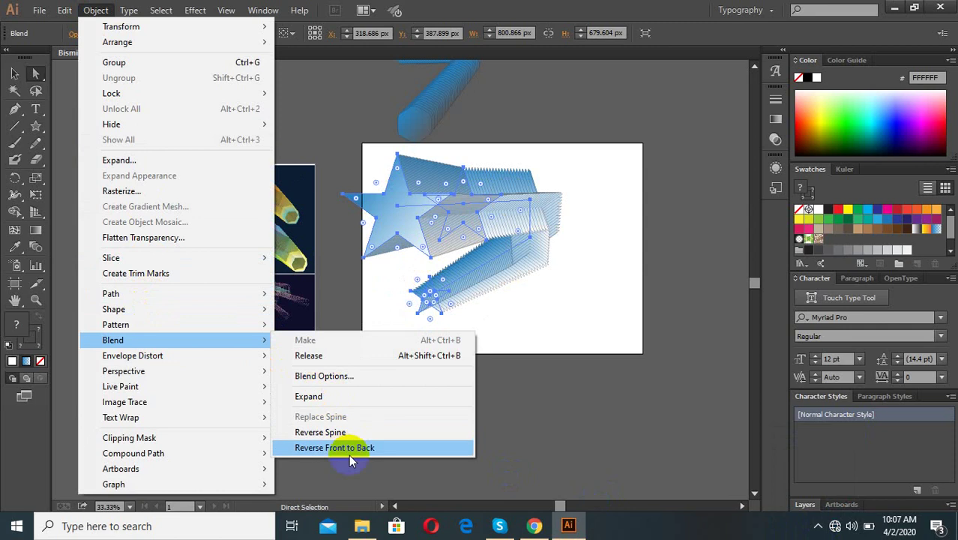
left_click(349, 452)
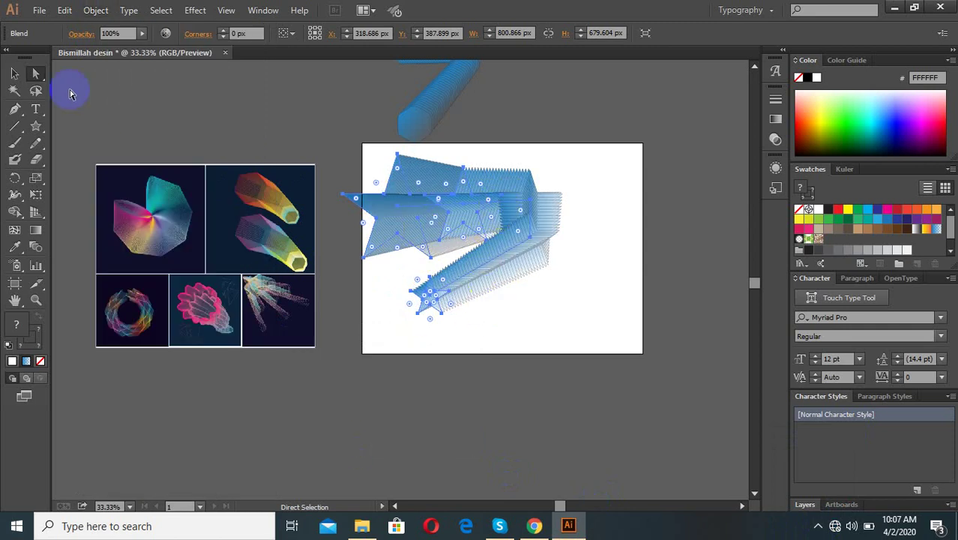
left_click(15, 73)
left_click_drag(423, 214, 534, 320)
Step: Drag the star blend up and left so it sits within the artboard
left_click(577, 318)
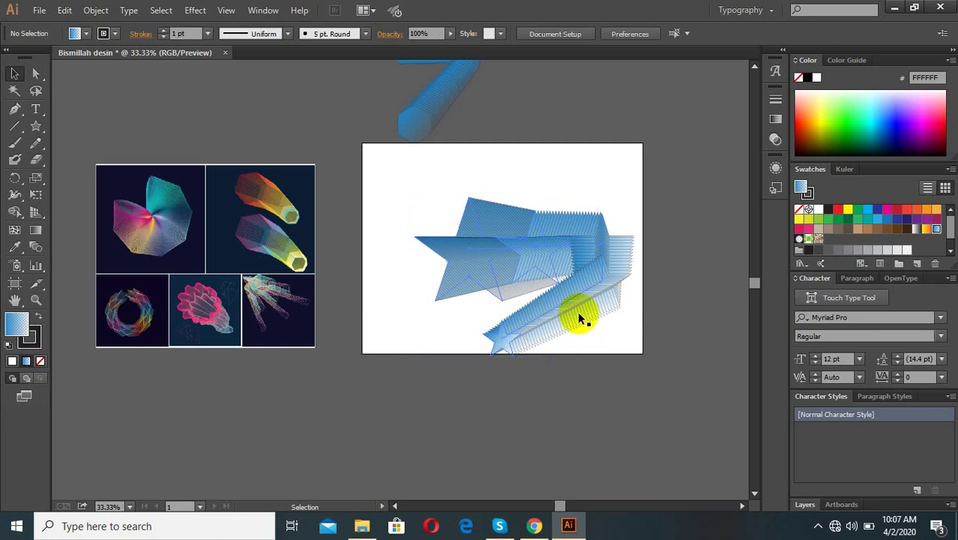
scroll(581, 282, "up", 2)
left_click_drag(572, 266, 527, 293)
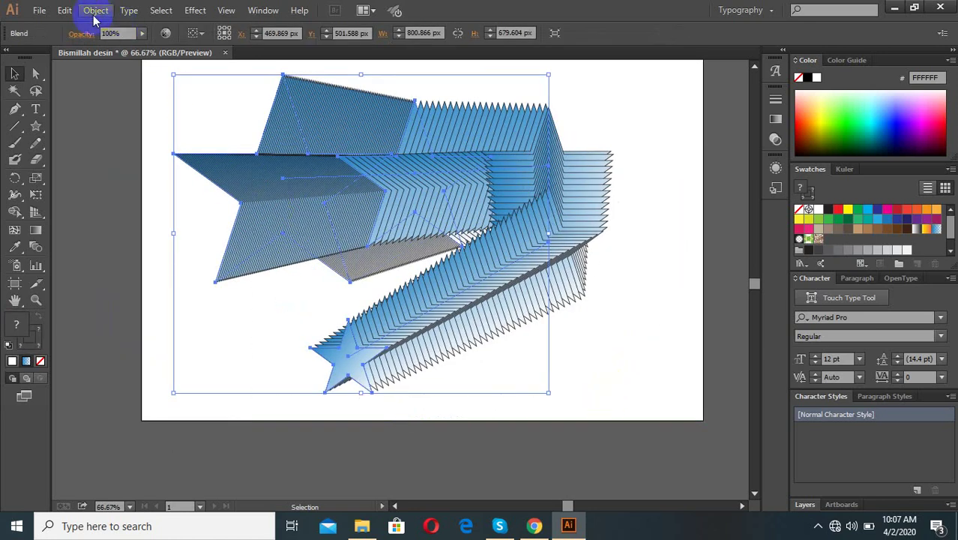
Step: Release the blend, then undo the release to keep it intact as a blend
left_click(95, 12)
mouse_move(113, 340)
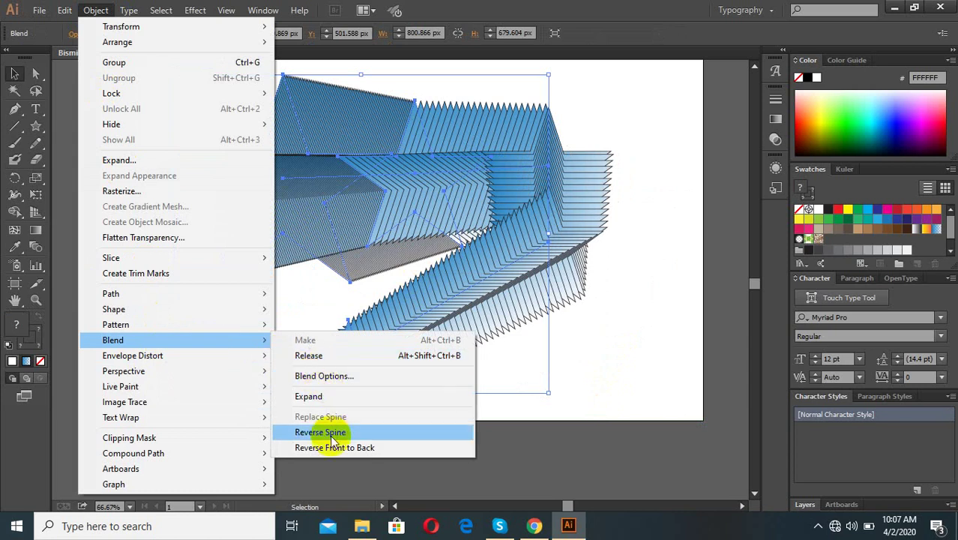
left_click(333, 355)
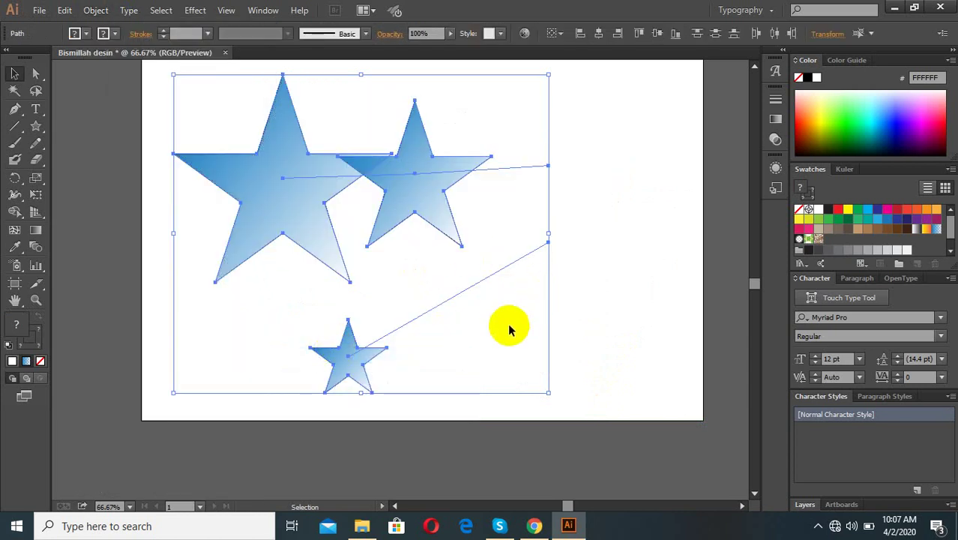
key("ctrl+alt+b")
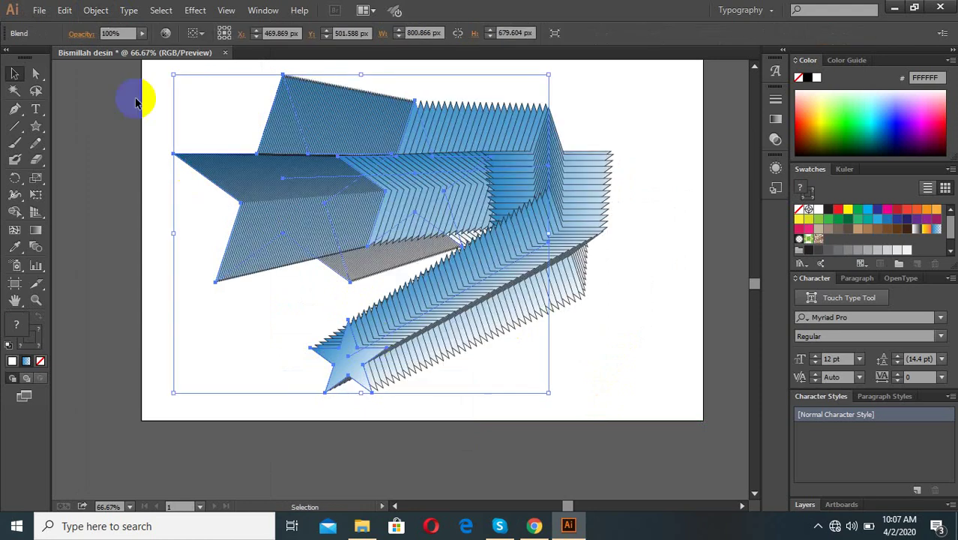
left_click(96, 10)
mouse_move(111, 293)
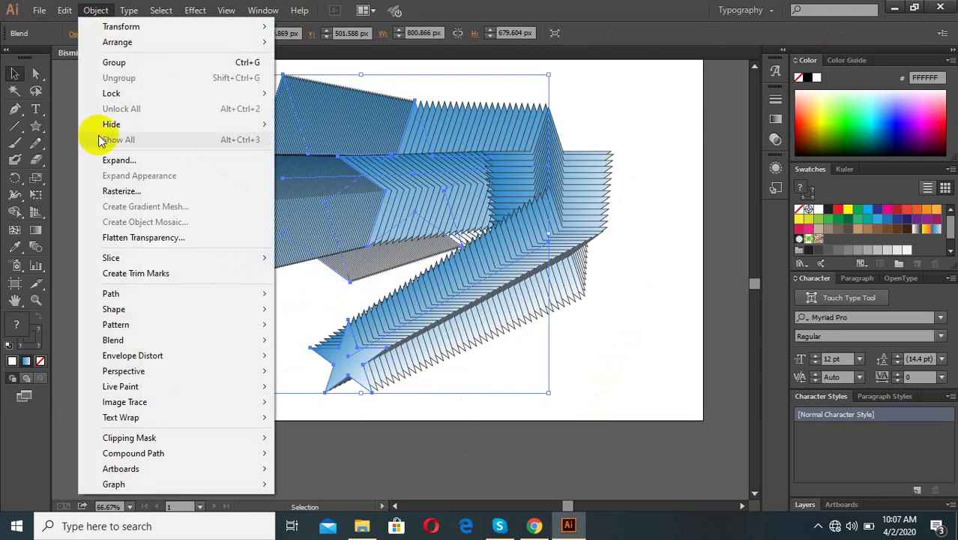
left_click(512, 251)
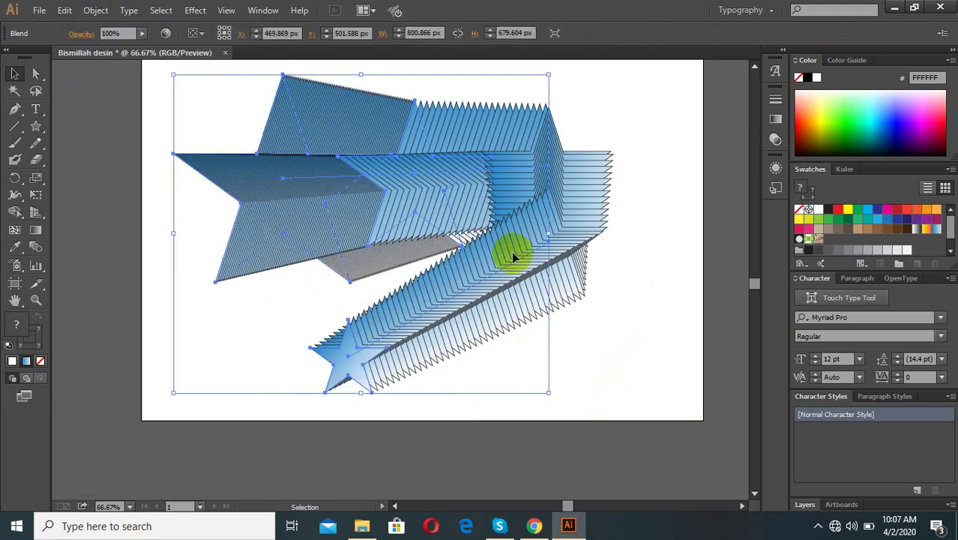
scroll(490, 355, "down", 2, "alt")
scroll(145, 268, "up", 2)
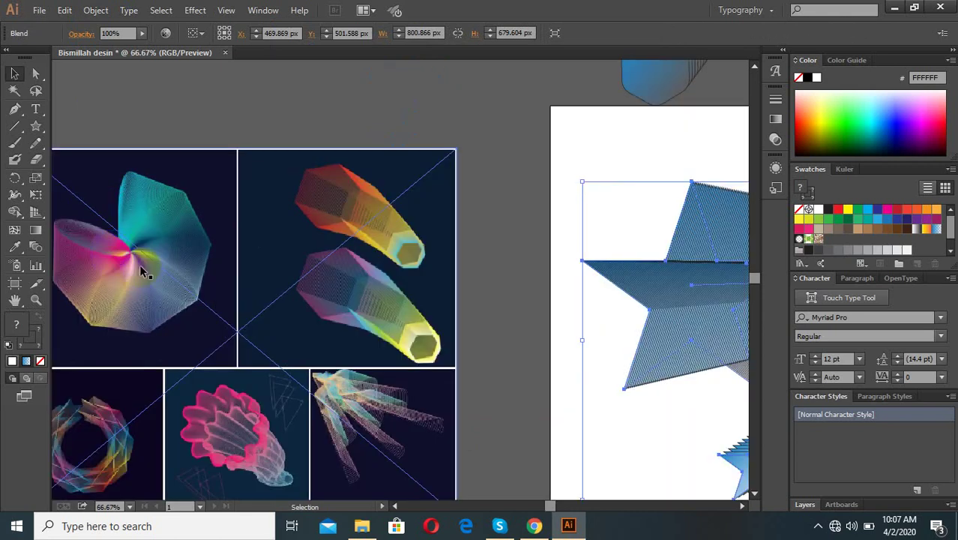
scroll(341, 375, "down", 2)
scroll(583, 353, "up", 2, "alt")
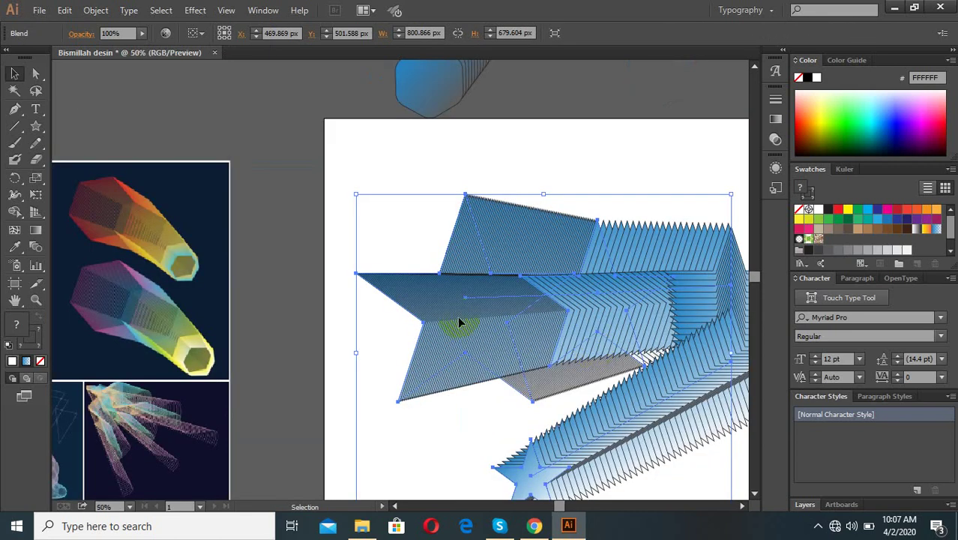
scroll(459, 323, "down", 1, "alt")
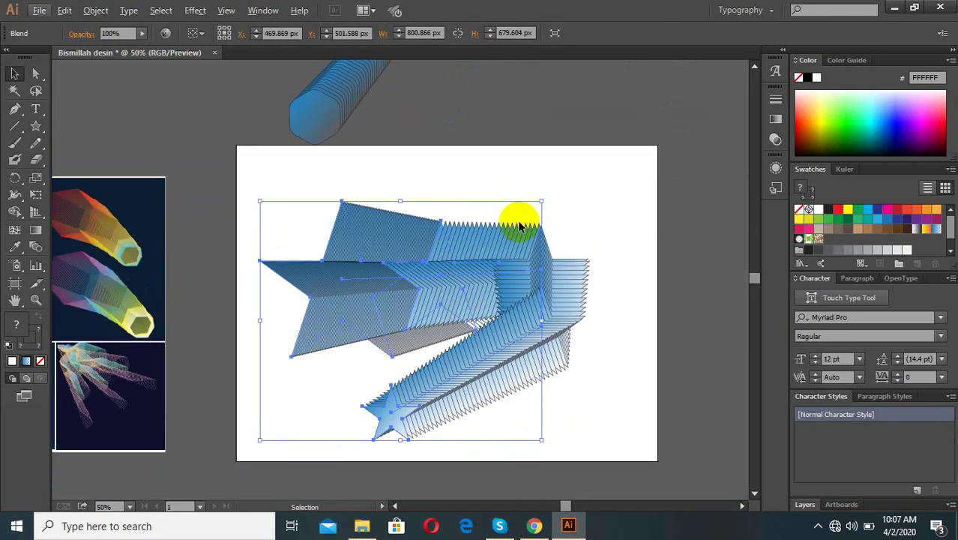
Step: Delete the star blend and draw a 160 px gradient rounded square with 12 px corners
key("Delete")
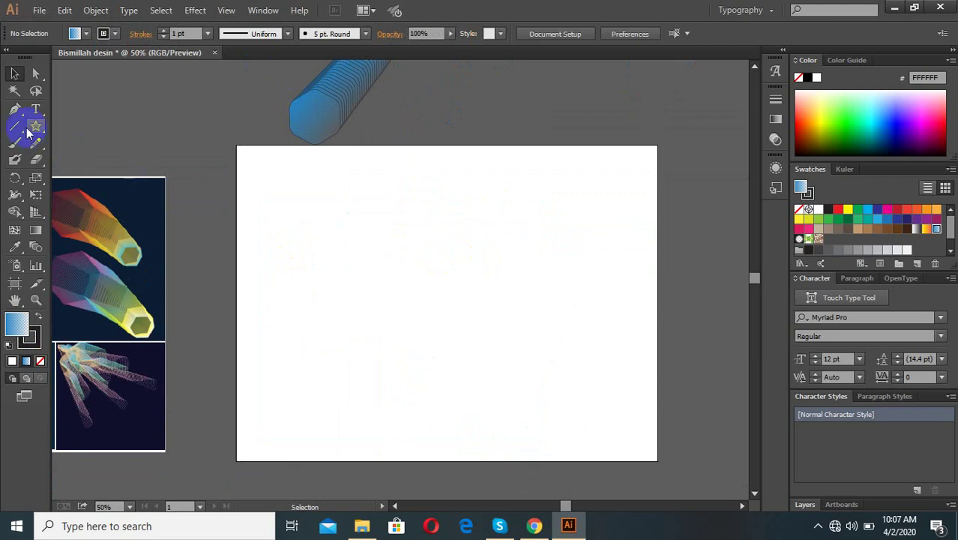
left_click_drag(33, 129, 113, 144)
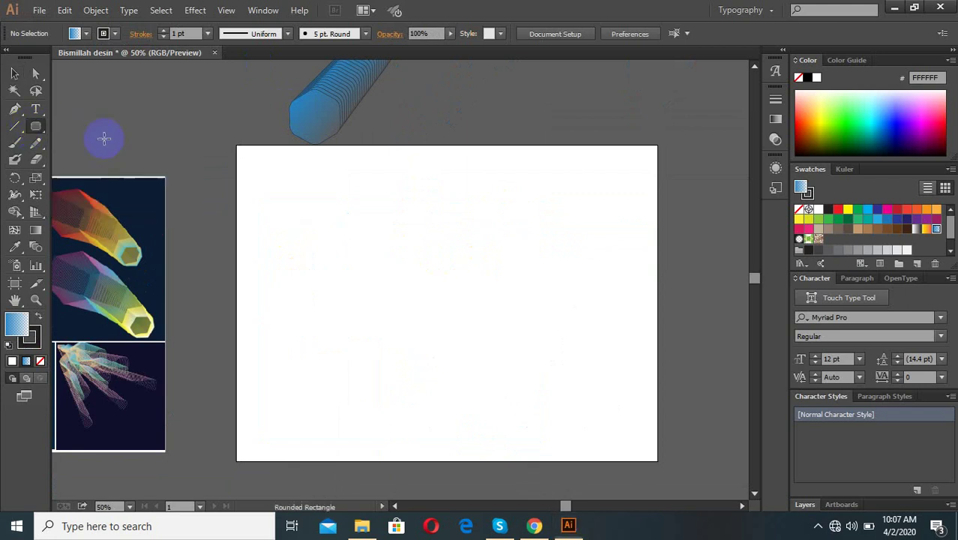
left_click_drag(309, 206, 363, 261)
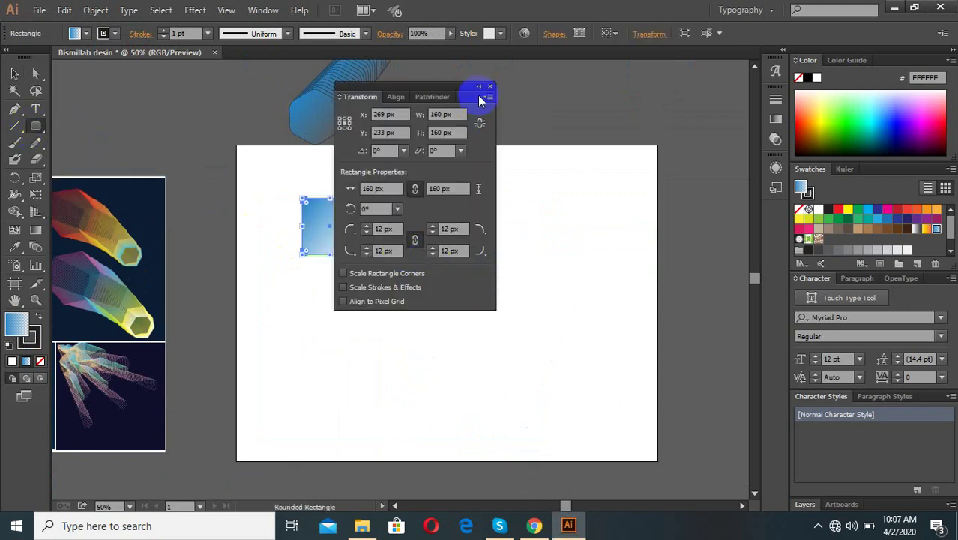
left_click(15, 75)
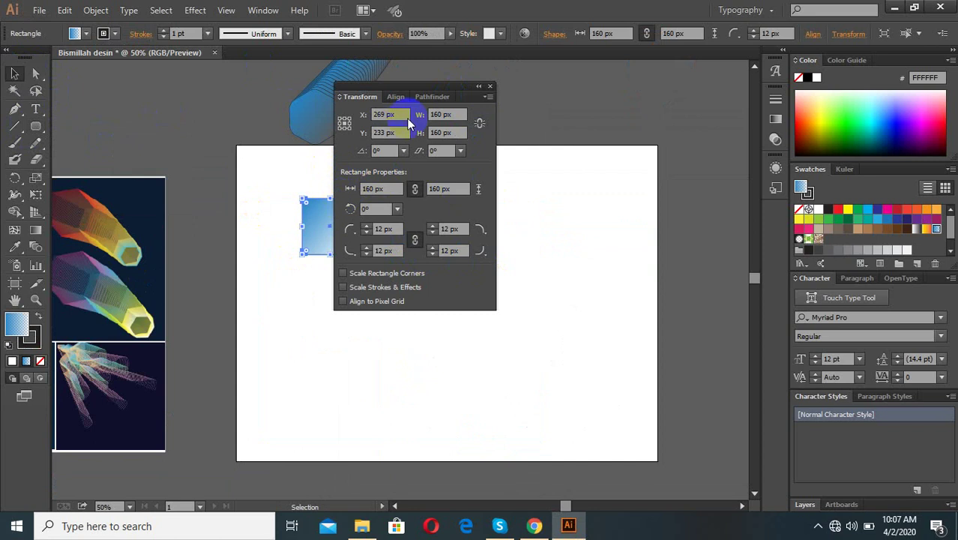
left_click(489, 87)
Step: Alt-drag a copy of the rounded square to the right and select both squares
left_click_drag(342, 226, 480, 226)
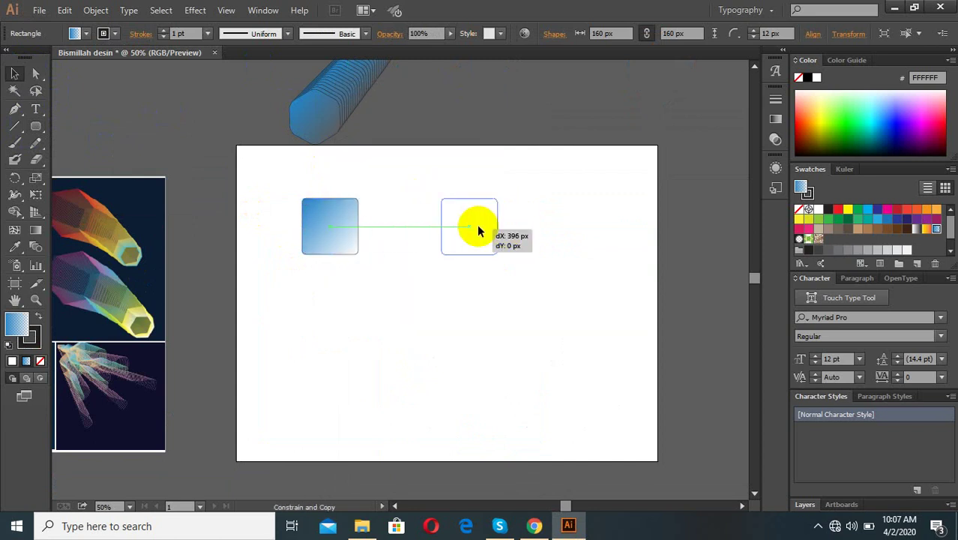
left_click(568, 303)
left_click_drag(568, 303, 384, 187)
left_click_drag(504, 296, 330, 196)
scroll(504, 234, "up", 1)
left_click(226, 10)
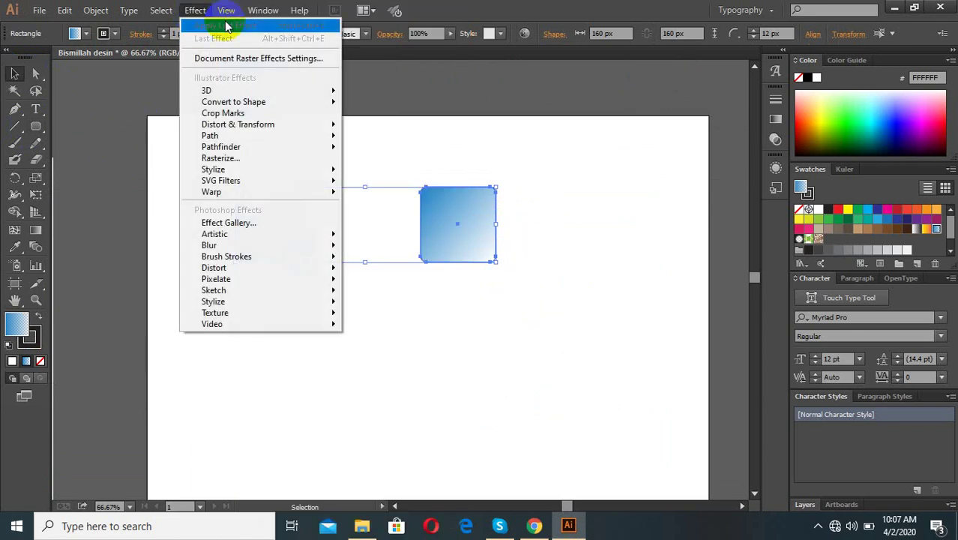
mouse_move(238, 124)
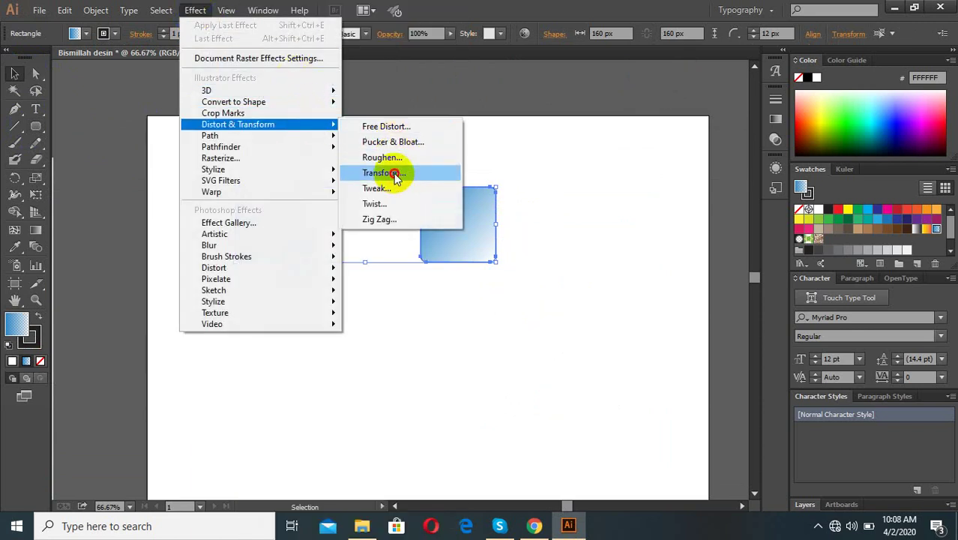
Step: Set the Transform effect to 113% × 142% scale and a −16/−51 px move
left_click(395, 175)
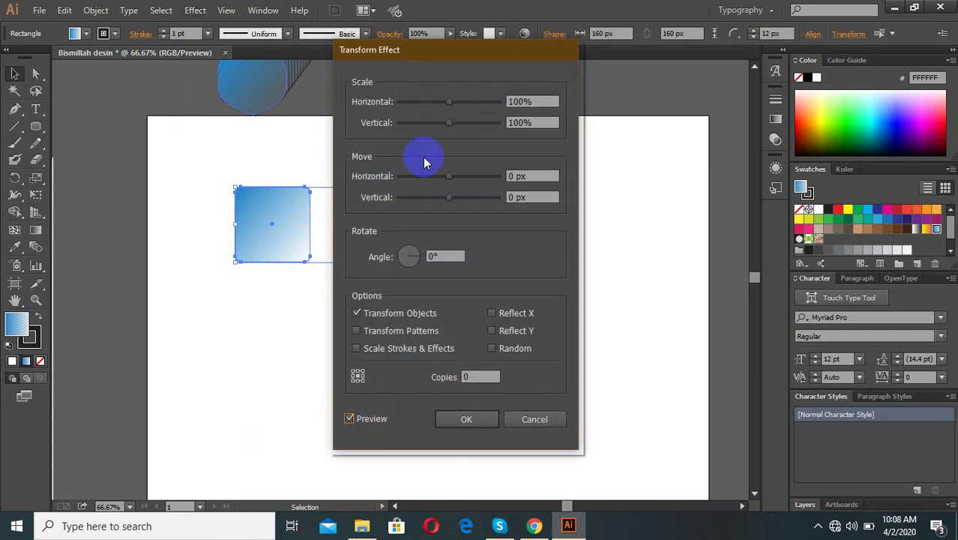
left_click_drag(460, 101, 491, 103)
left_click_drag(463, 57, 615, 59)
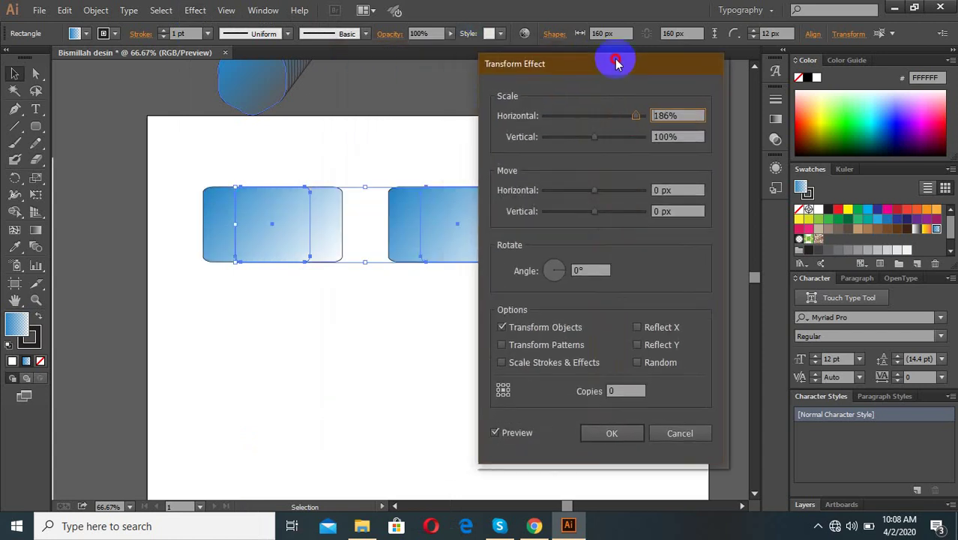
left_click_drag(616, 210, 567, 224)
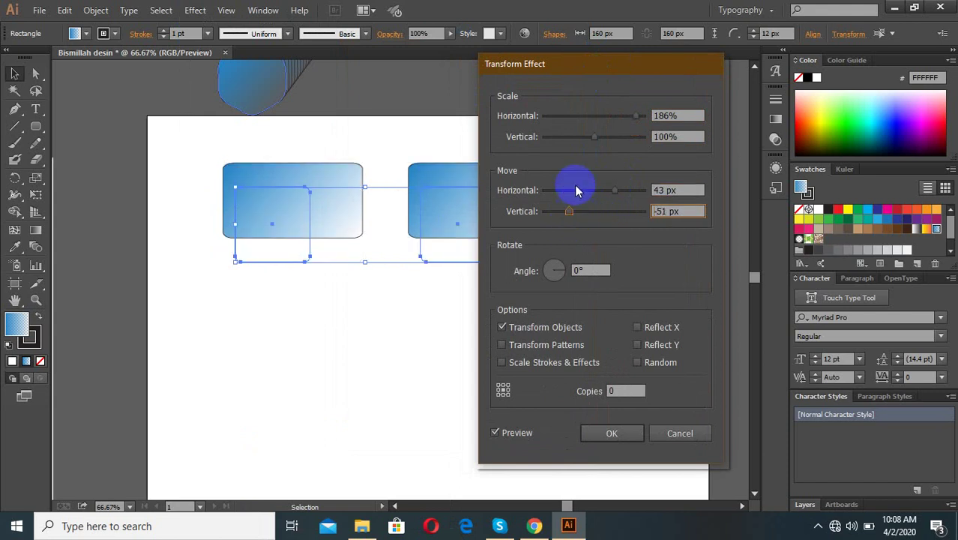
left_click_drag(574, 190, 584, 191)
mouse_move(593, 137)
left_mouse_down()
mouse_move(614, 139)
mouse_move(599, 117)
left_mouse_up()
left_click(609, 433)
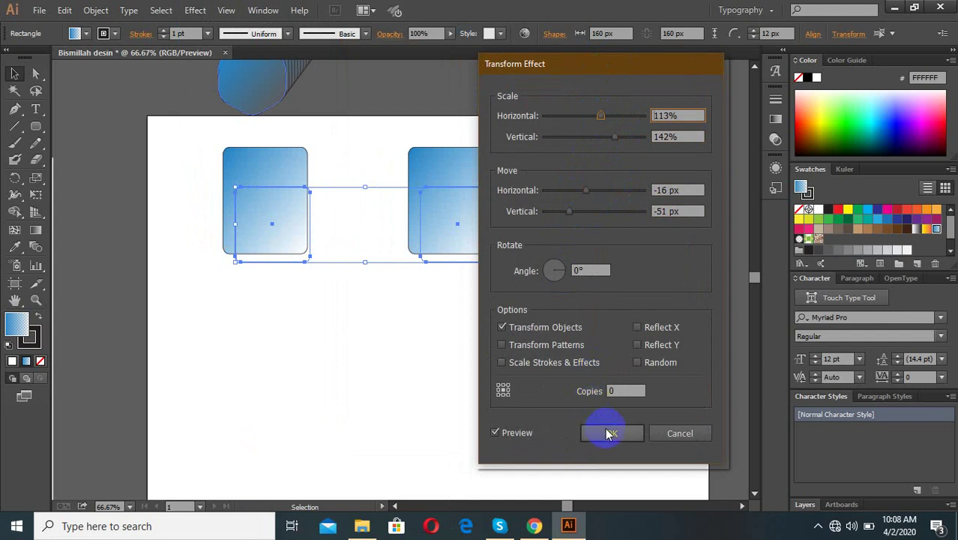
Step: Enable Transform Patterns, Scale Strokes and Reflect X and Y, then apply the effect
left_click(546, 368)
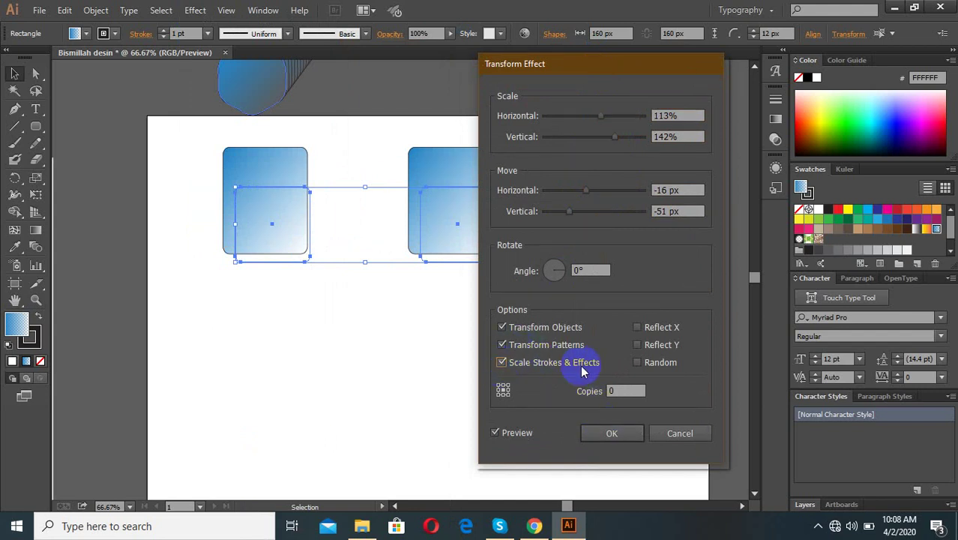
left_click(636, 344)
left_click(638, 327)
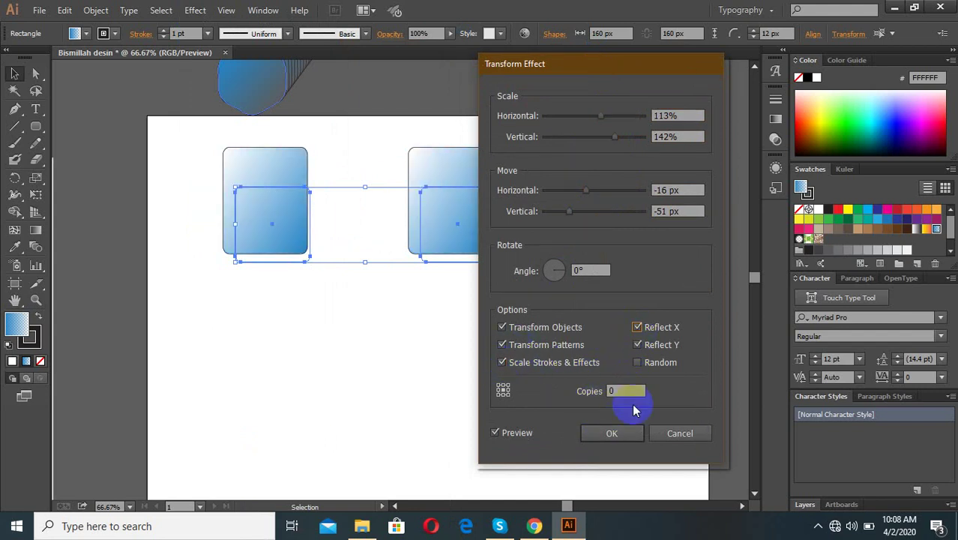
left_click(621, 434)
left_click(530, 299)
left_click(235, 186)
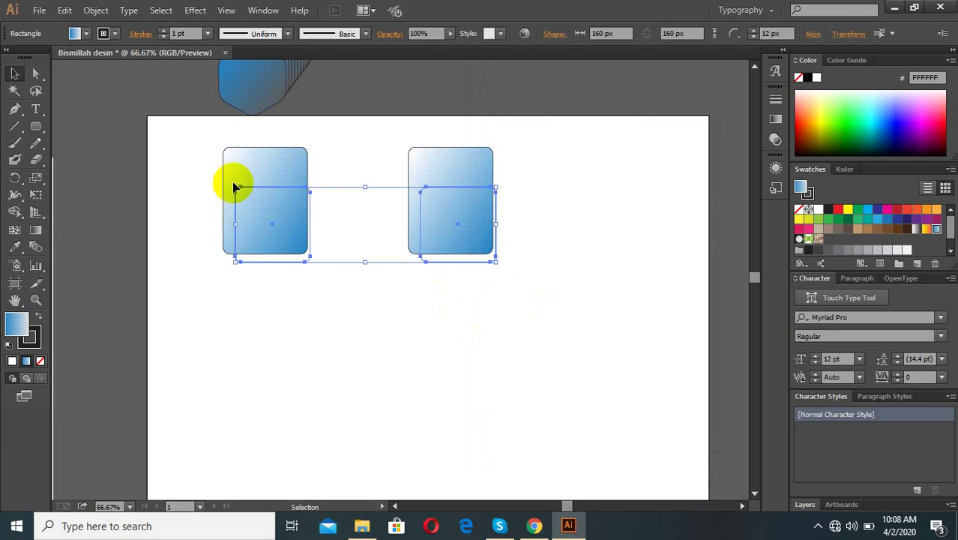
Step: Blend the two rounded squares together with Object > Blend > Make
left_click(144, 37)
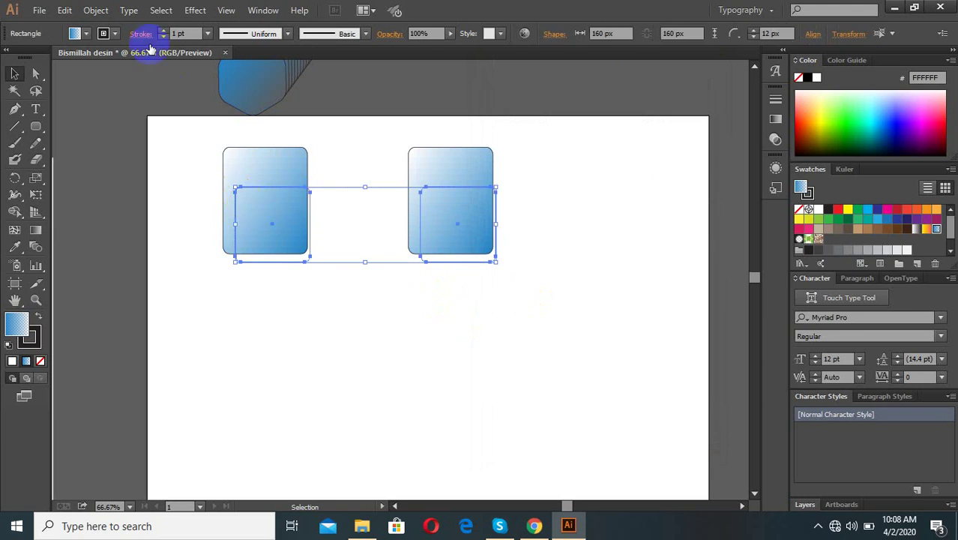
left_click(107, 13)
mouse_move(112, 340)
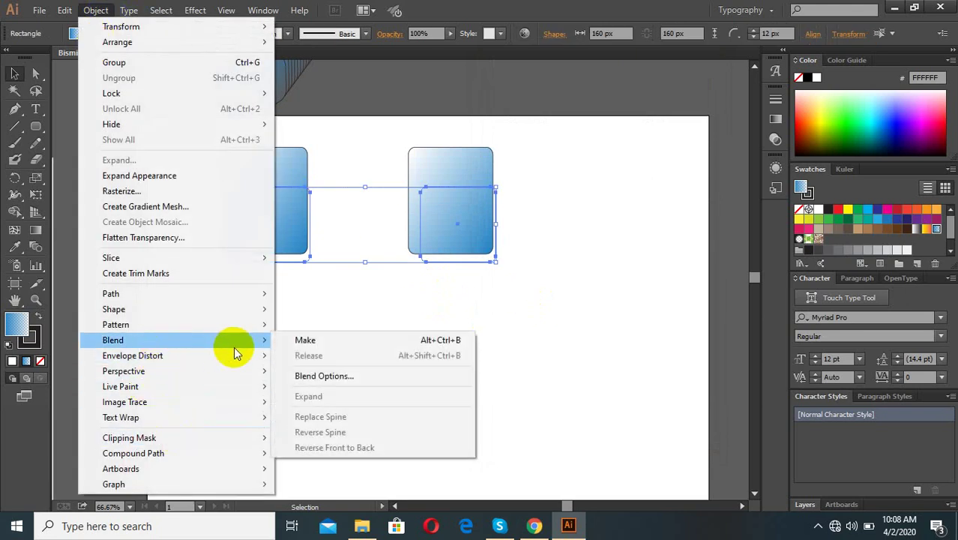
left_click(327, 375)
left_click(837, 159)
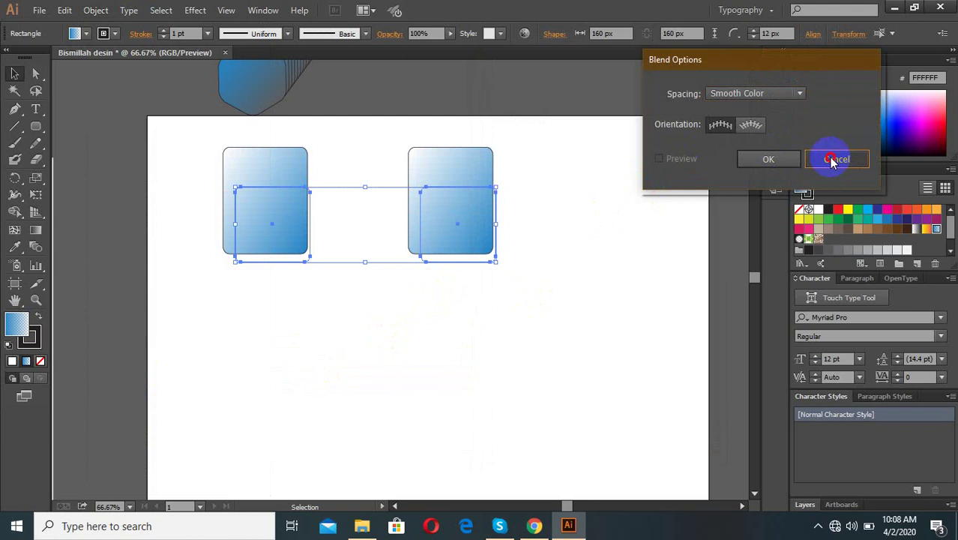
left_click(99, 11)
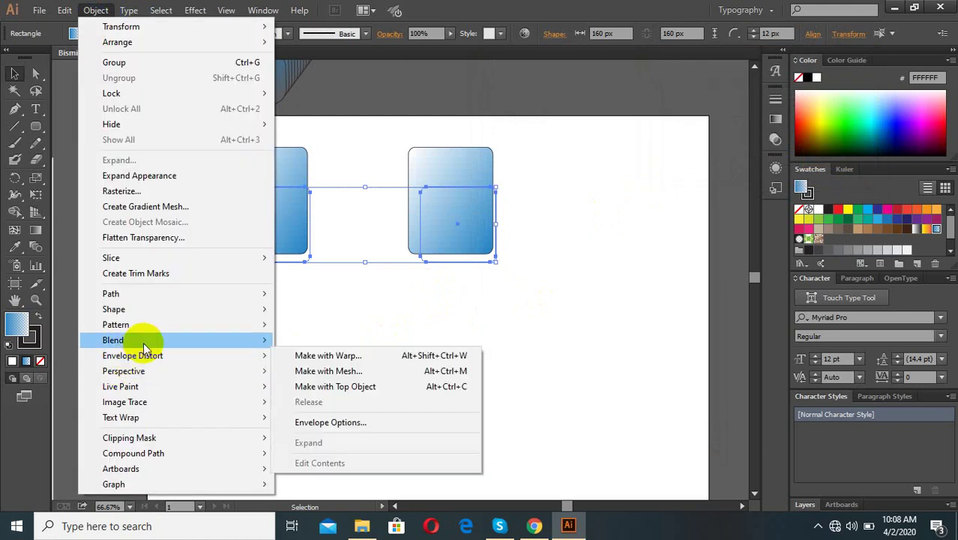
left_click(310, 340)
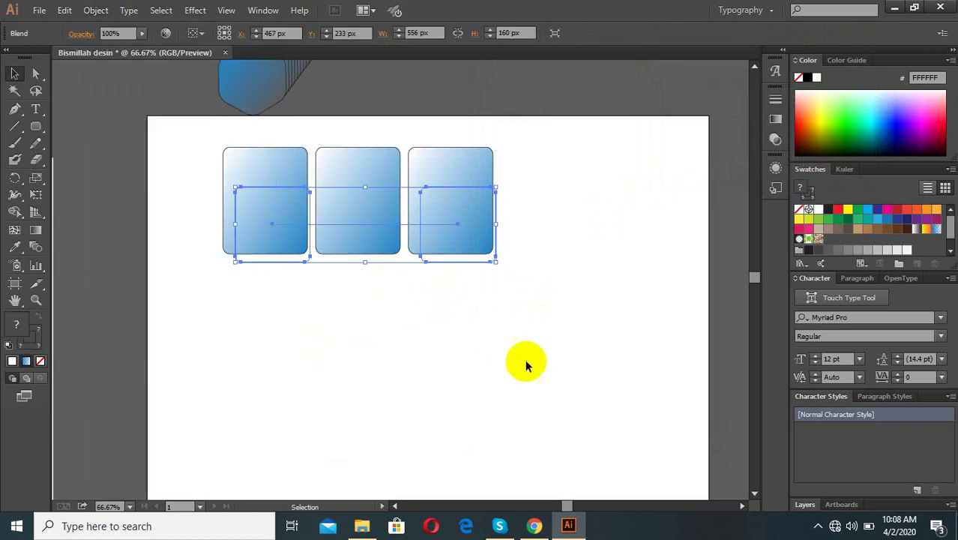
Step: Set the blend's spacing to Specified Steps with 45 steps
left_click(96, 11)
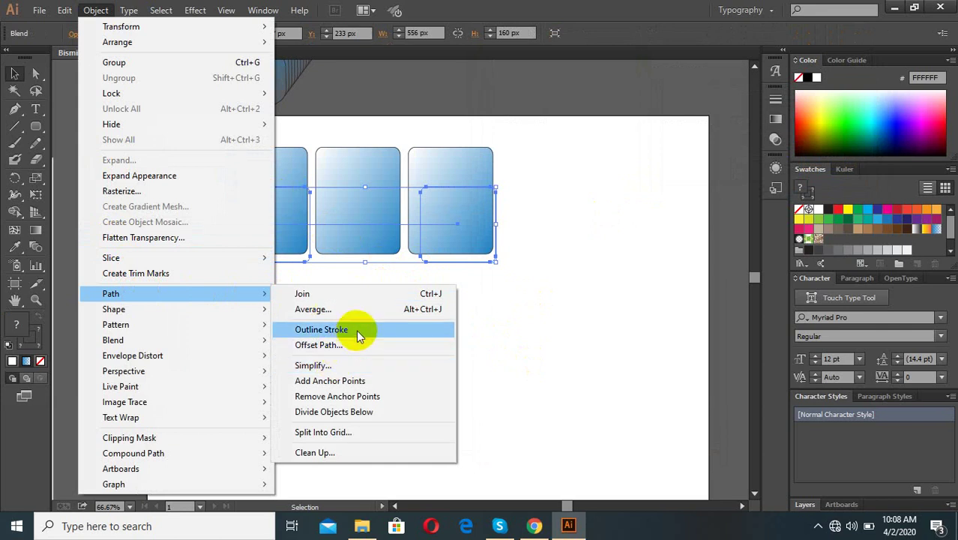
mouse_move(112, 340)
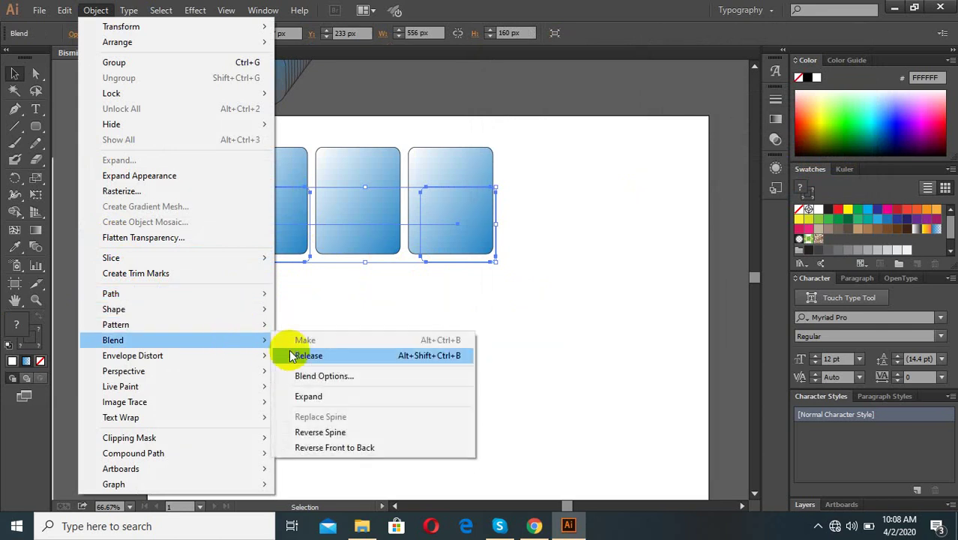
left_click(315, 375)
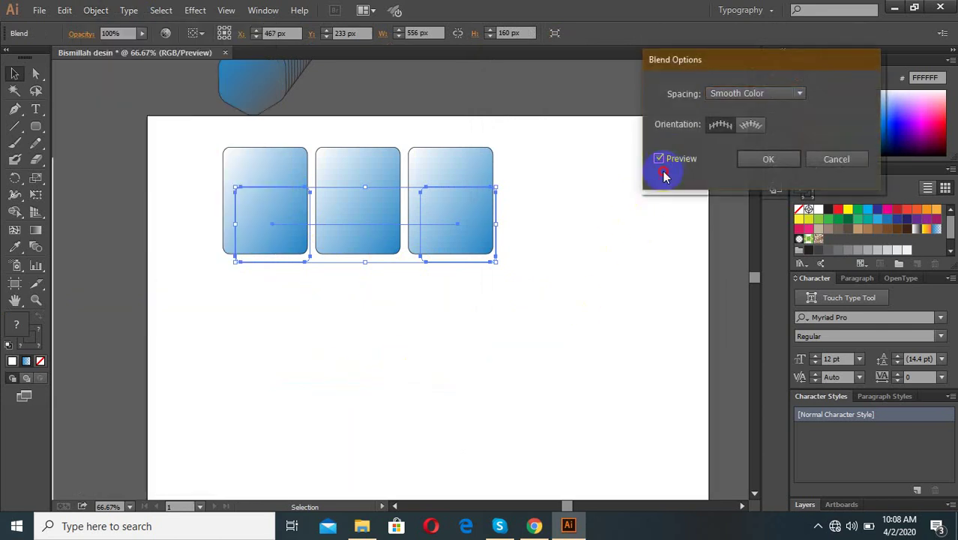
left_click_drag(733, 59, 619, 258)
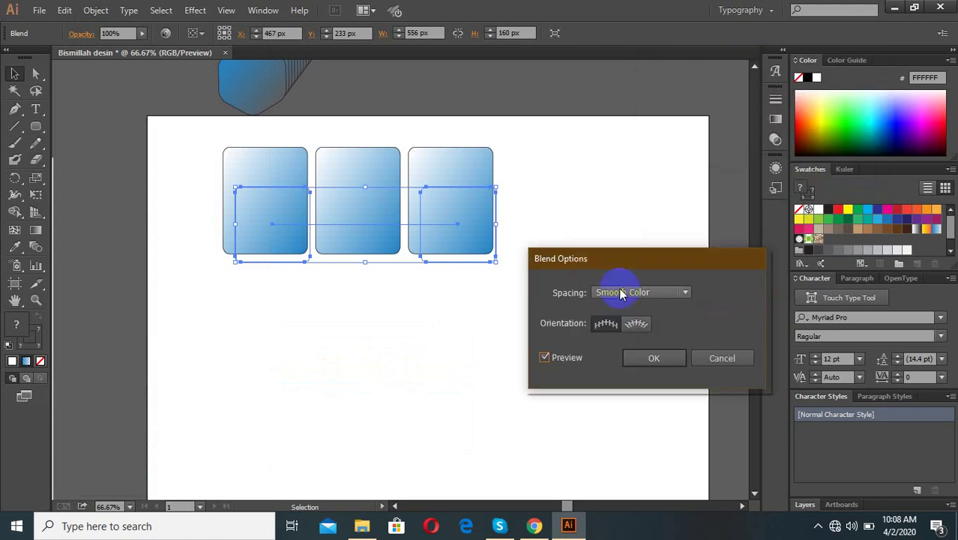
left_click(622, 293)
left_click(630, 323)
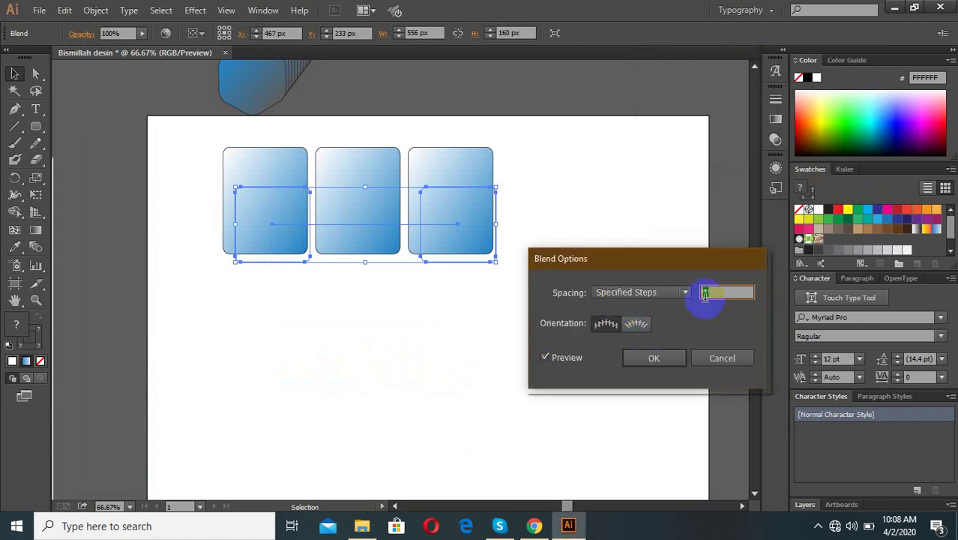
scroll(715, 292, "up", 7)
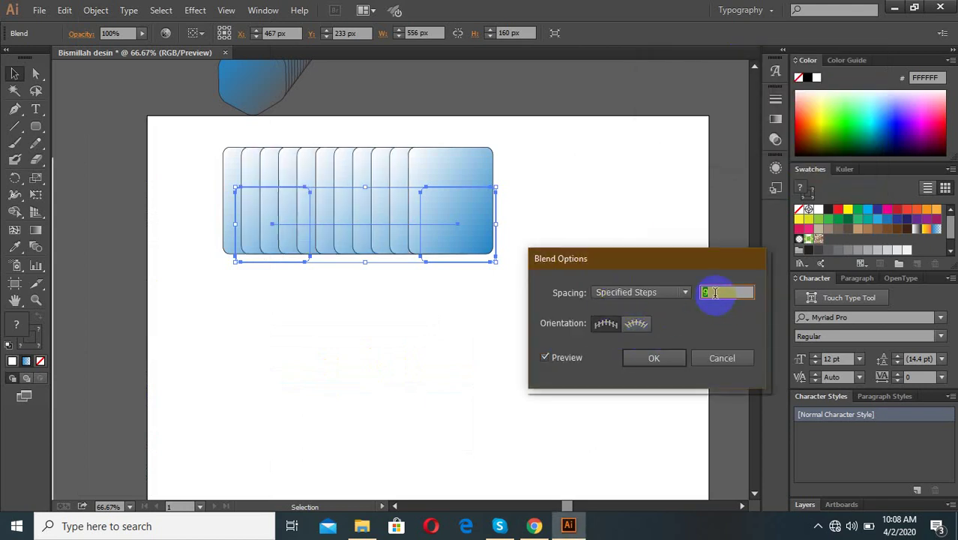
scroll(716, 292, "up", 6)
scroll(716, 292, "up", 6)
scroll(714, 292, "up", 11)
scroll(714, 292, "up", 5)
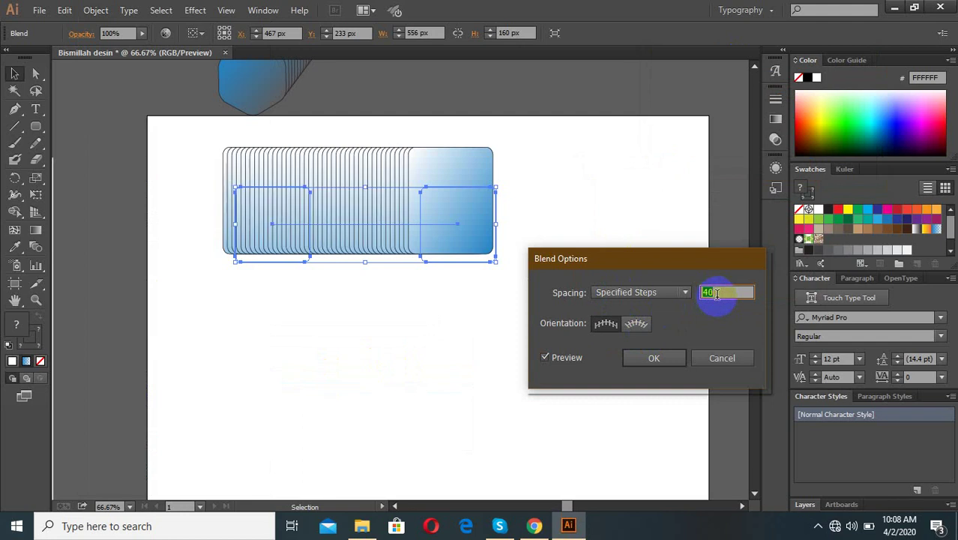
scroll(715, 292, "up", 5)
scroll(715, 292, "up", 4)
left_click(648, 358)
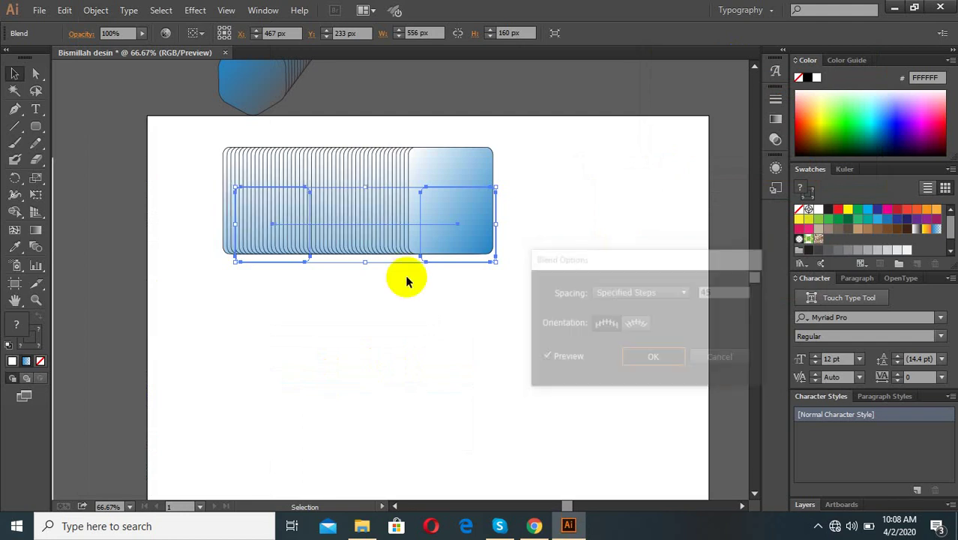
Step: Enlarge the rounded-square blend with its bounding box and reposition it lower on the artboard
left_click(35, 73)
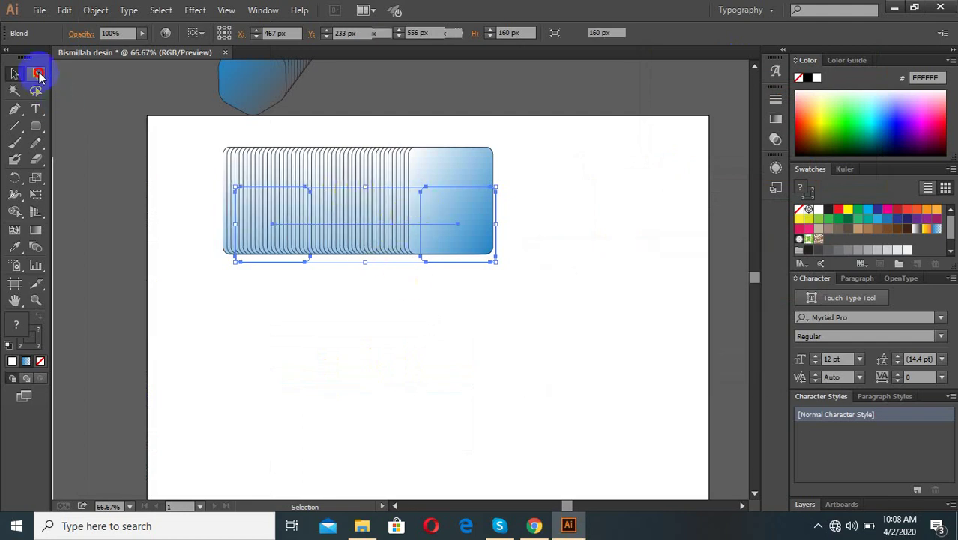
left_click(14, 73)
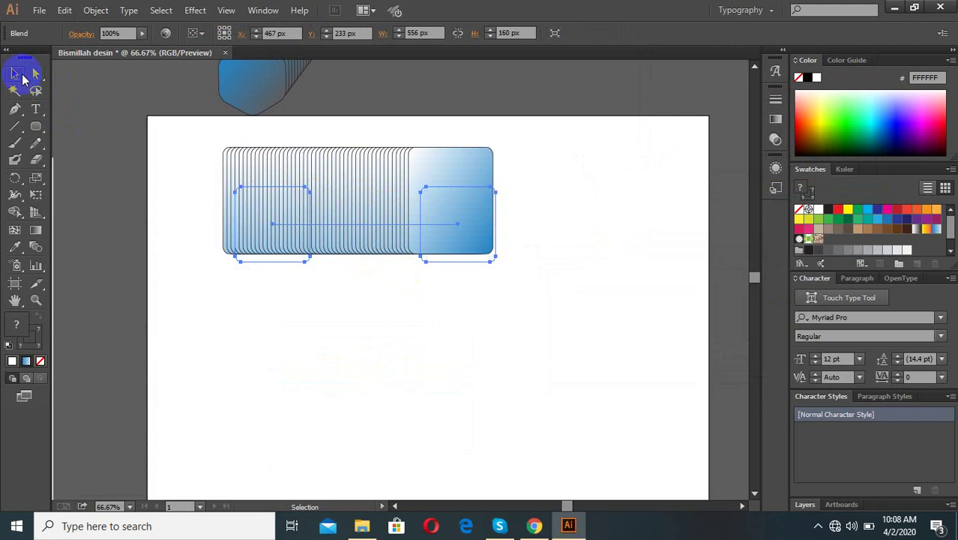
left_click(366, 203)
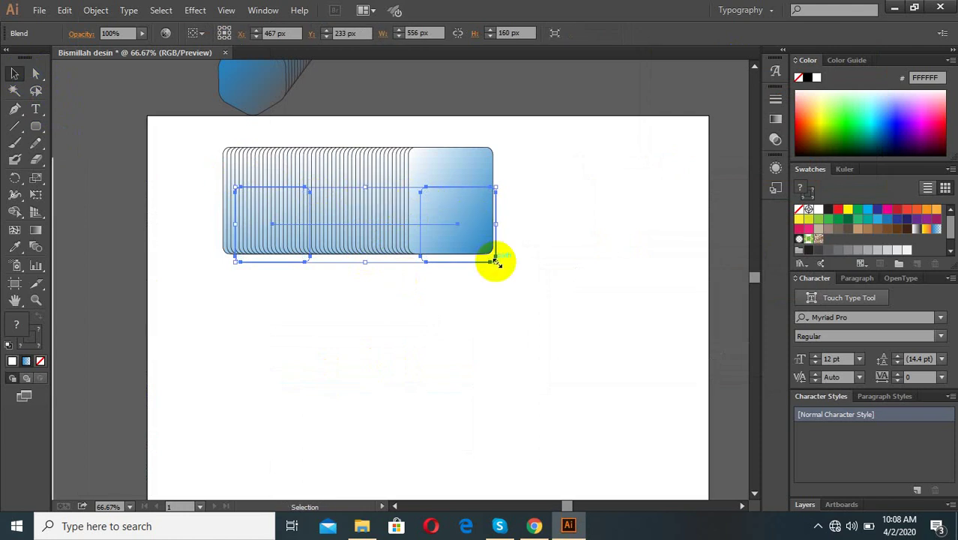
left_click_drag(495, 261, 551, 394)
left_click_drag(467, 285, 449, 360)
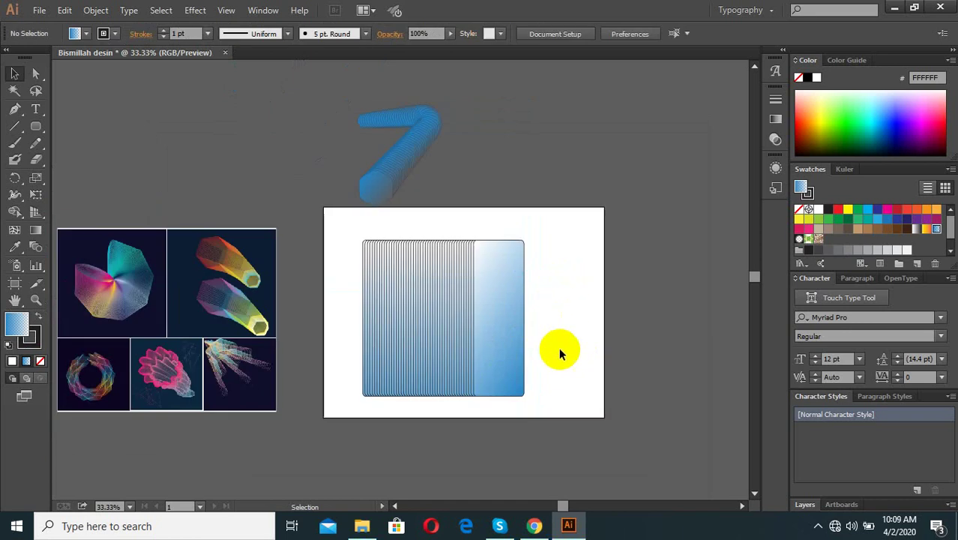
Step: Select the rounded-square blend and delete it
left_click(564, 431)
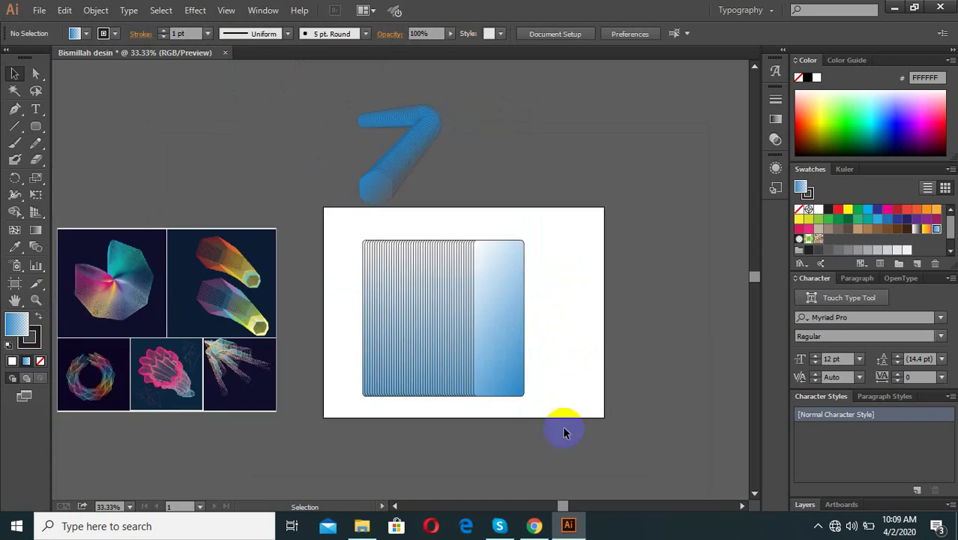
left_click_drag(564, 432, 442, 316)
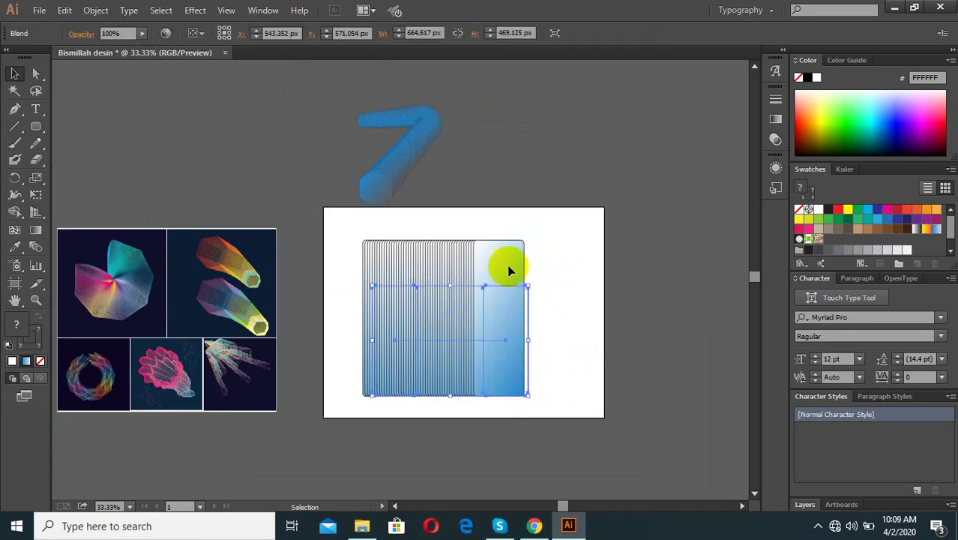
key("Delete")
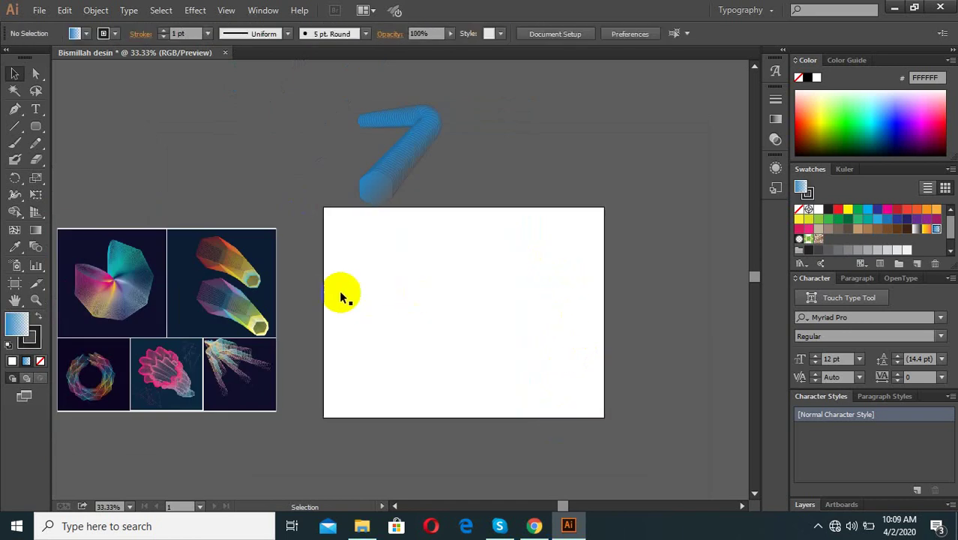
Step: Draw a five-point zig-zag path with the Pen tool
left_click(15, 110)
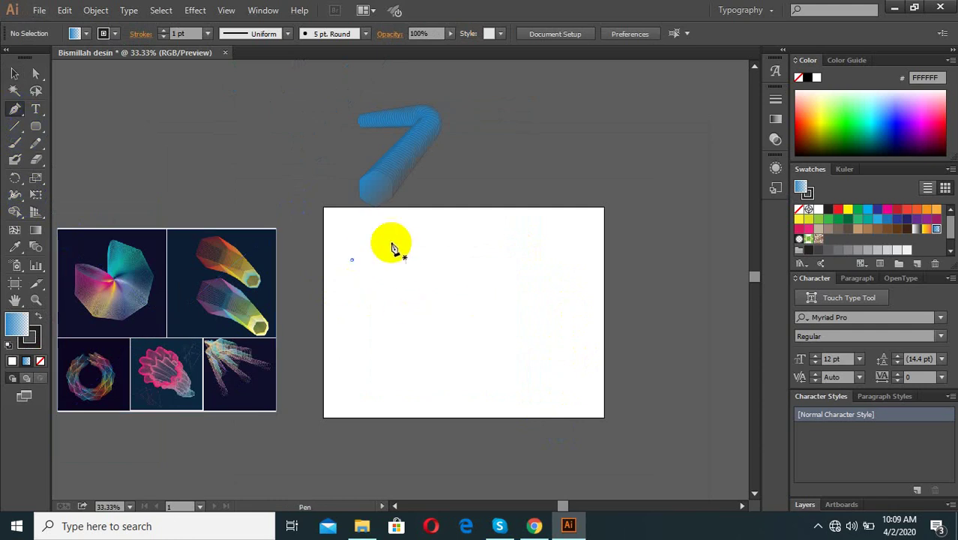
left_click(352, 259)
left_click_drag(419, 249, 451, 255)
left_click(455, 300)
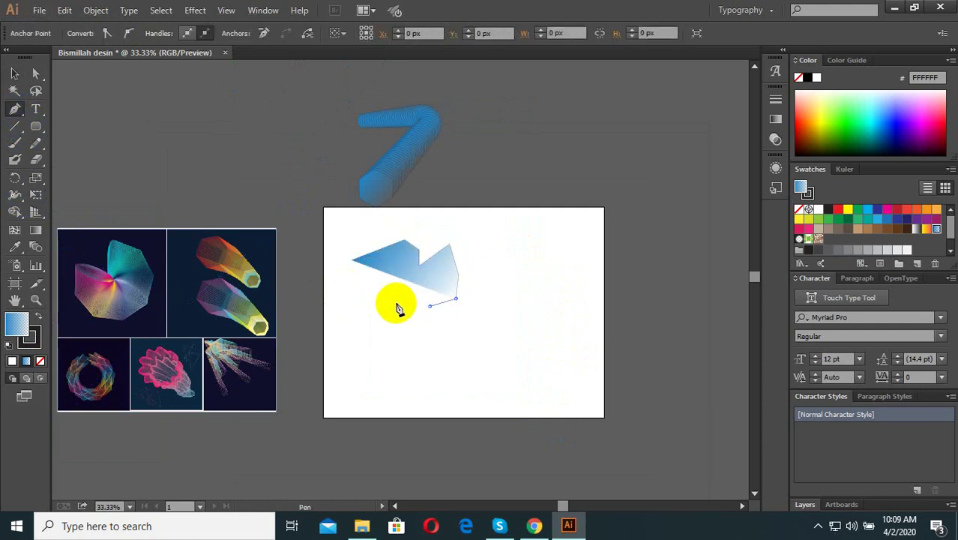
left_click(430, 306)
left_click(413, 339)
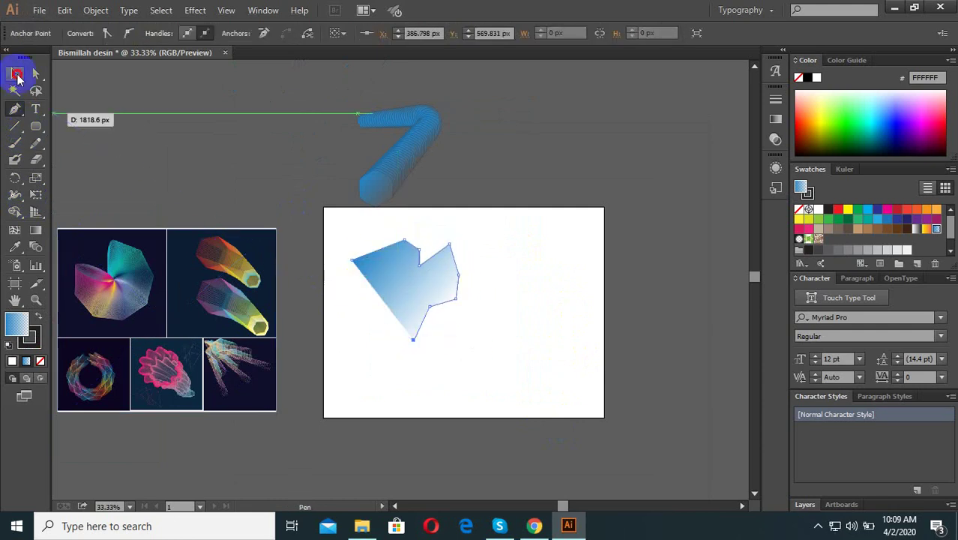
left_click(14, 72)
Step: Set the zig-zag path's fill to None, leaving only its stroke
left_click(484, 318)
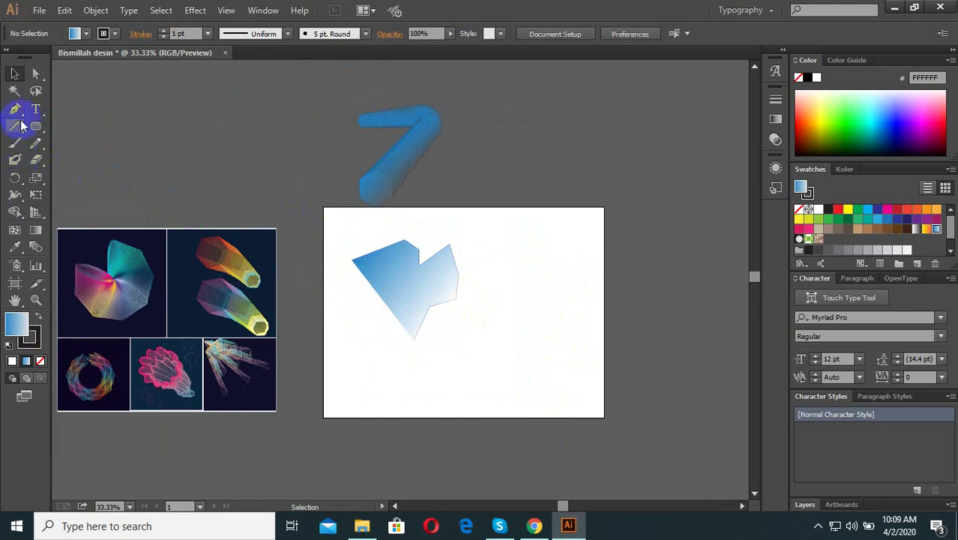
left_click(375, 304)
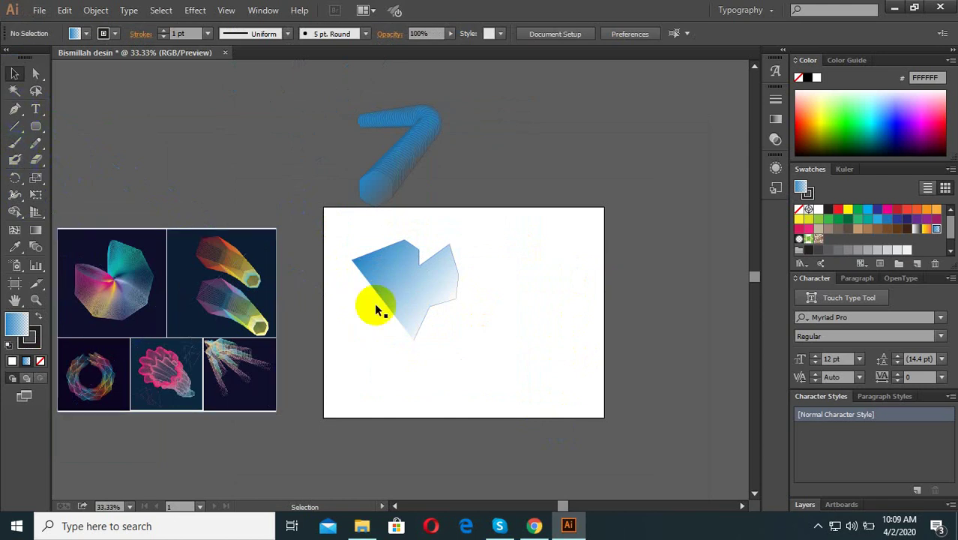
left_click(40, 360)
left_click(32, 342)
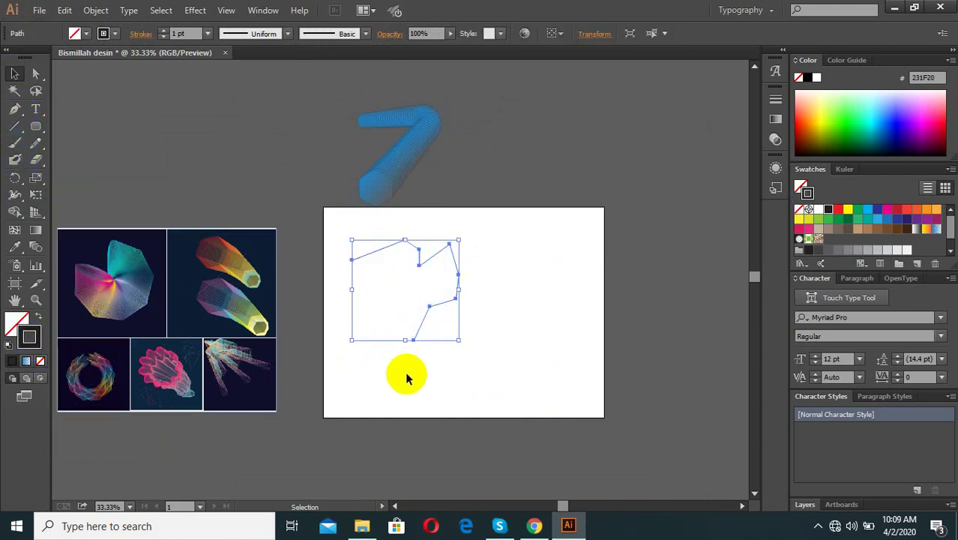
left_click(463, 375)
left_click_drag(470, 337, 420, 300)
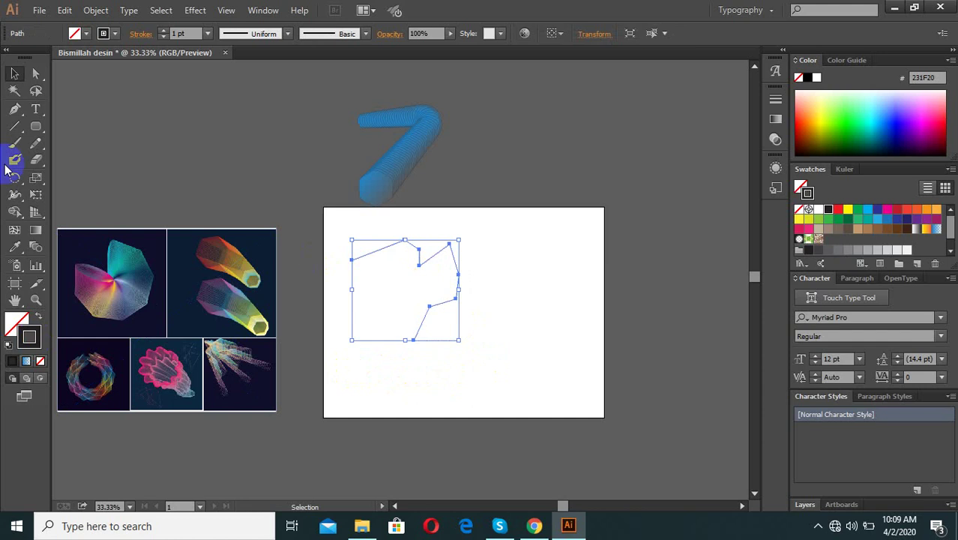
Step: Draw a second zig-zag pen path at the lower right and marquee-select both paths
left_click(12, 111)
left_click_drag(575, 312, 563, 387)
left_click(494, 382)
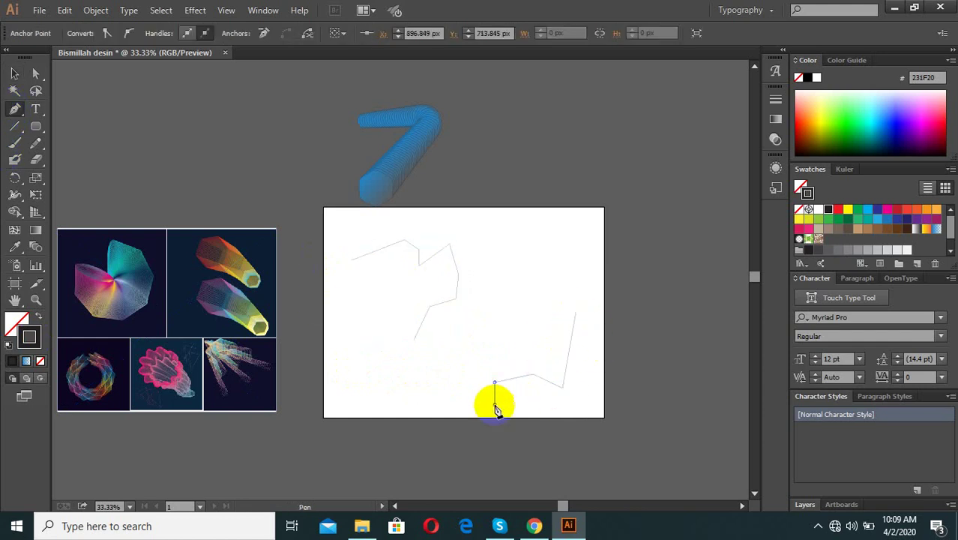
left_click(494, 404)
left_click(470, 377)
left_click(14, 73)
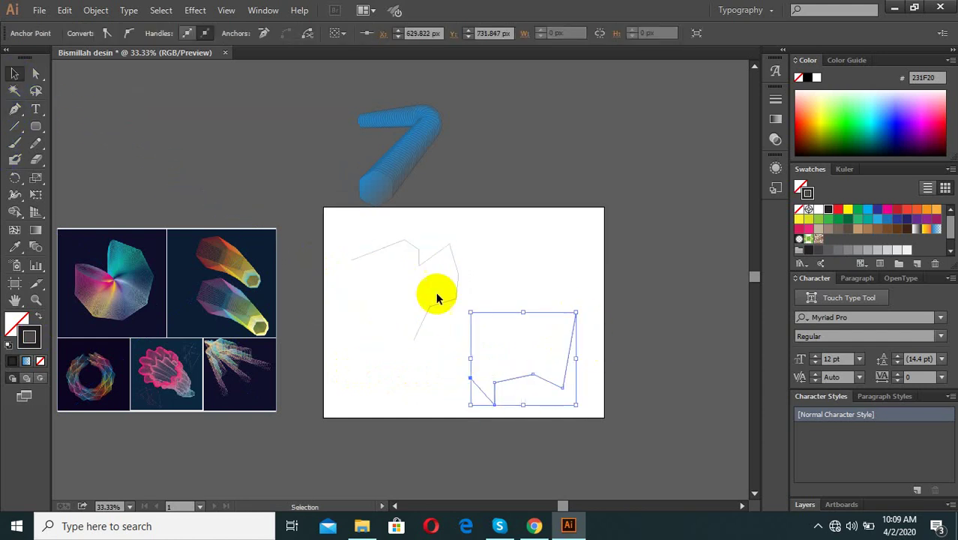
left_click_drag(574, 422, 345, 245)
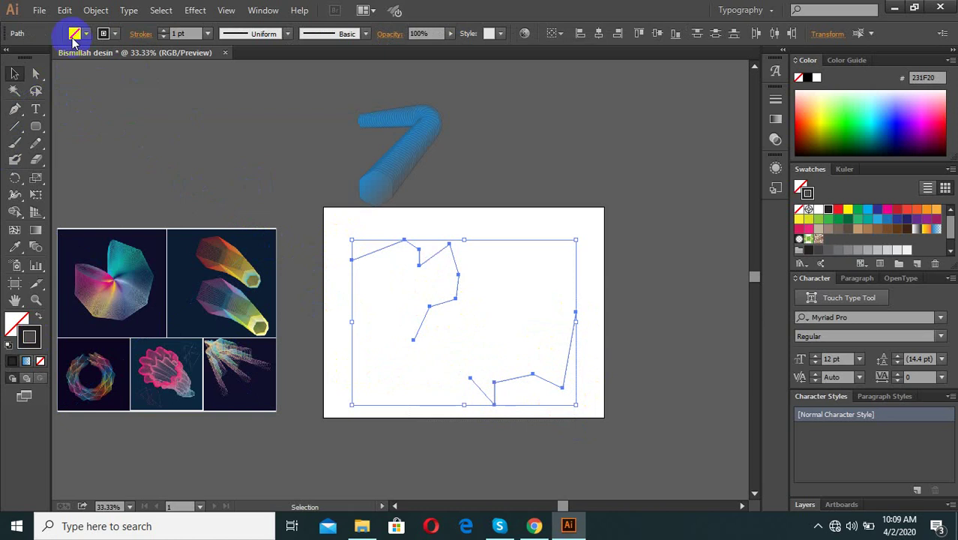
left_click(95, 10)
mouse_move(112, 339)
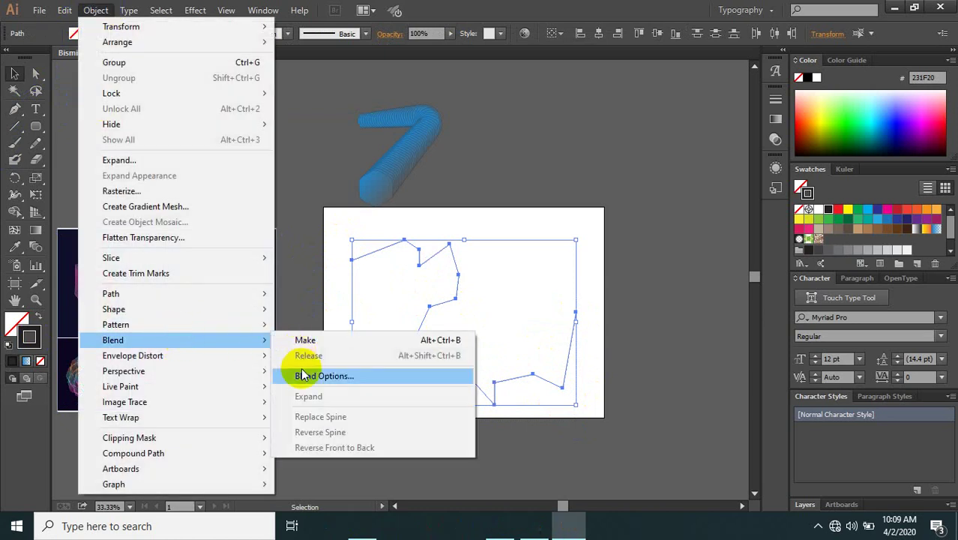
Step: Make a blend from the two selected zigzag paths
left_click(303, 375)
left_click(723, 358)
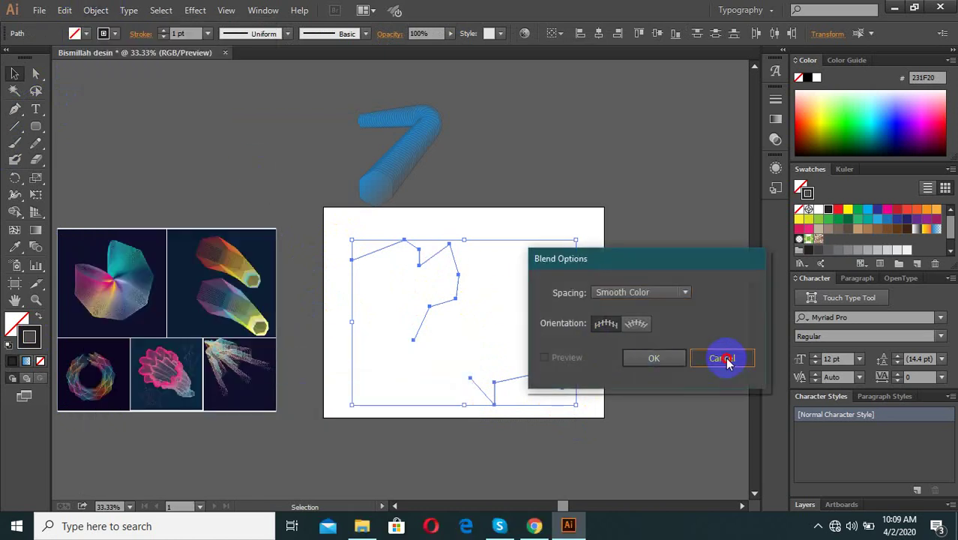
left_click(95, 10)
left_click(93, 9)
left_click(93, 11)
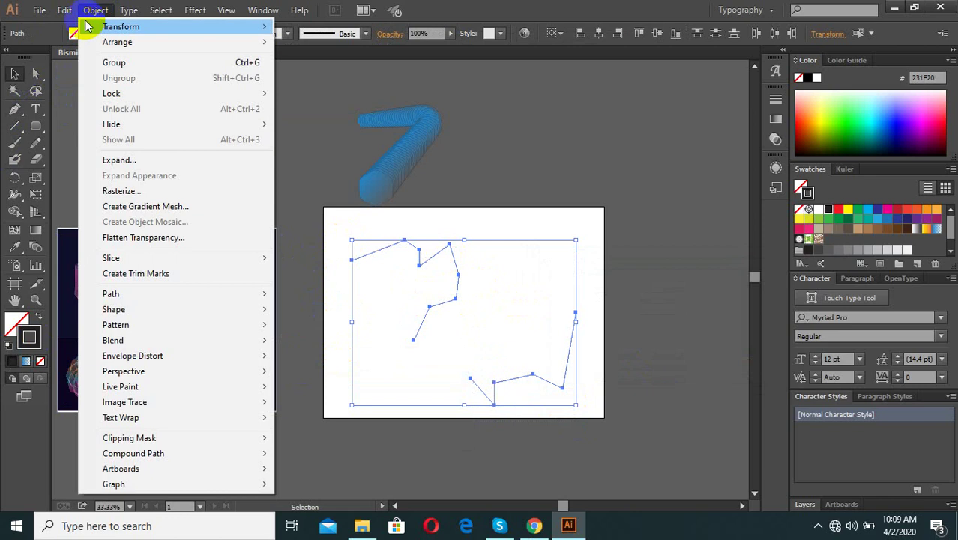
left_click(306, 341)
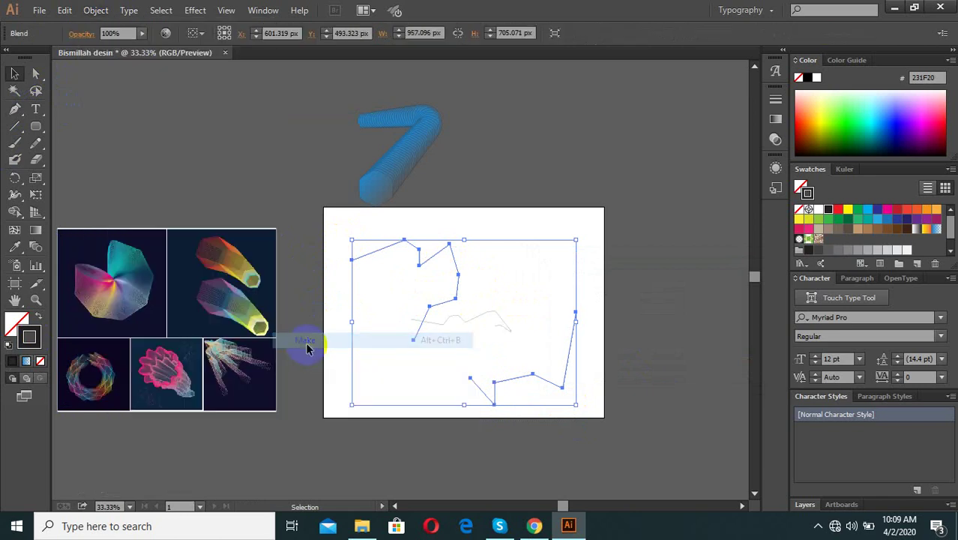
Step: Set the blend spacing to Specified Steps with 62 steps
left_click(97, 11)
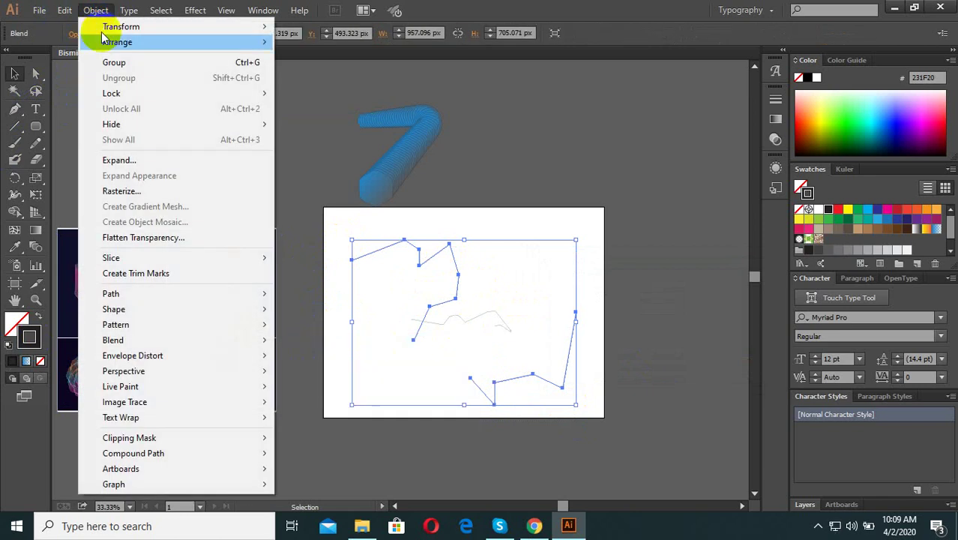
mouse_move(164, 340)
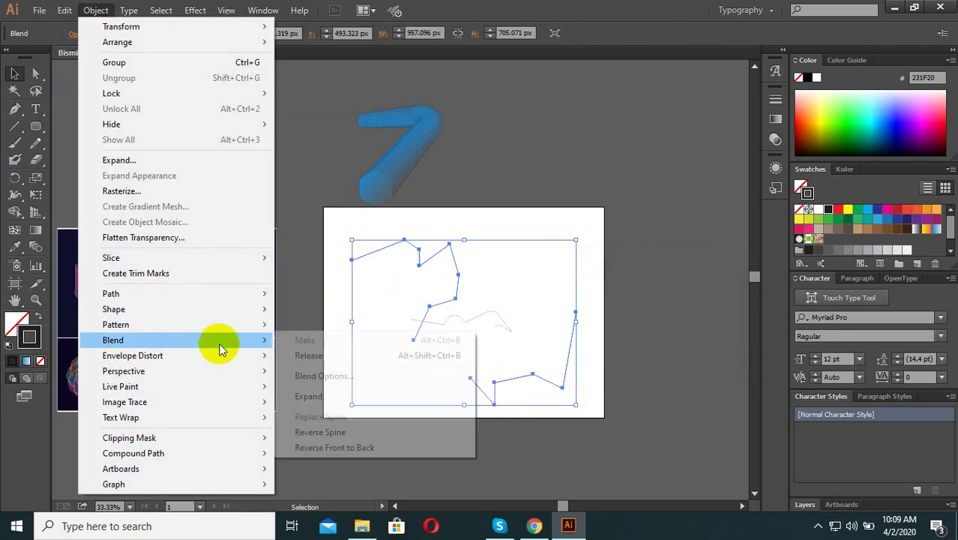
left_click(322, 374)
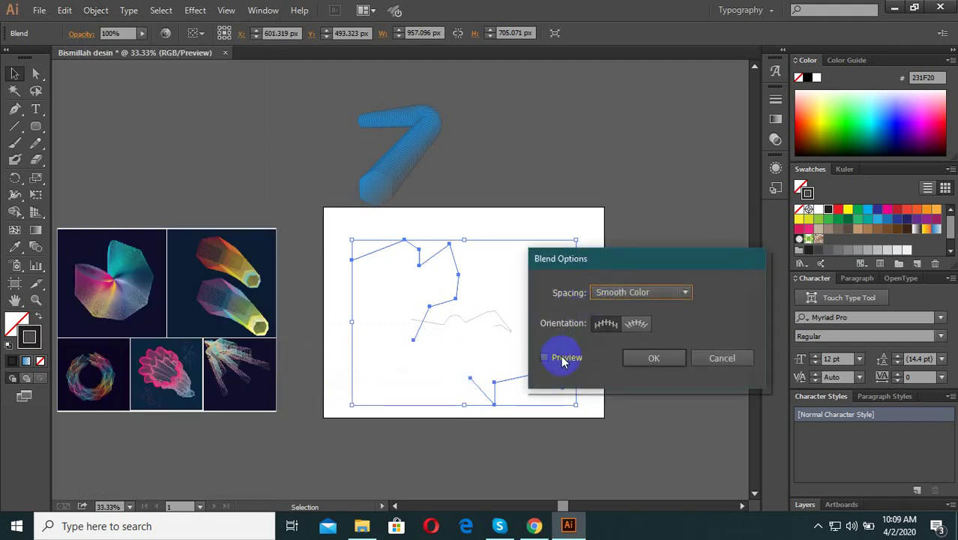
left_click_drag(626, 257, 625, 140)
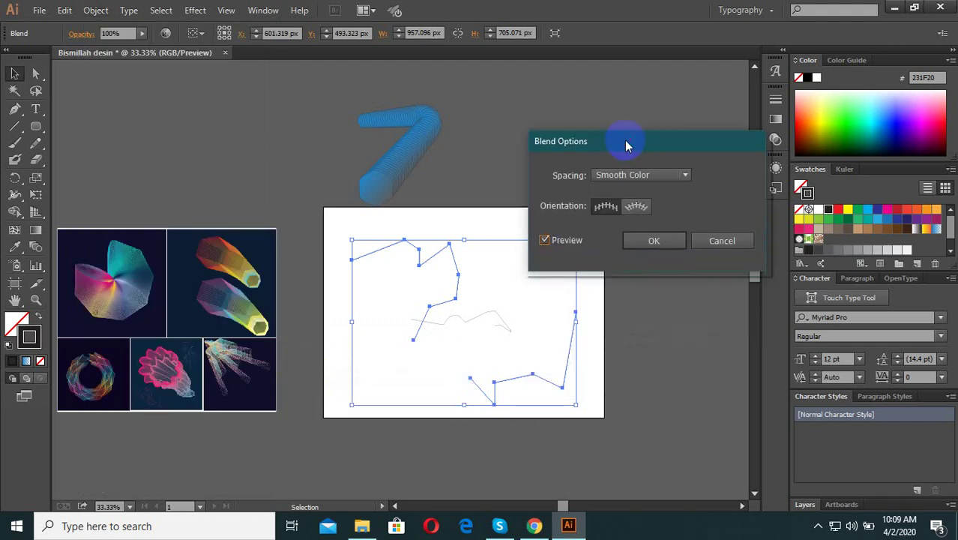
left_click(637, 180)
left_click(634, 204)
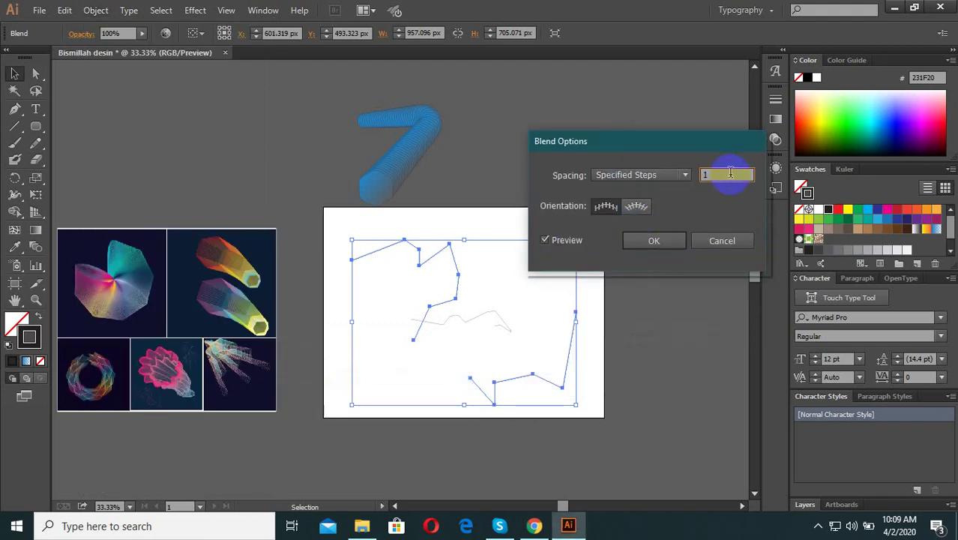
scroll(724, 179, "up", 4)
scroll(722, 181, "up", 5)
scroll(721, 183, "up", 4)
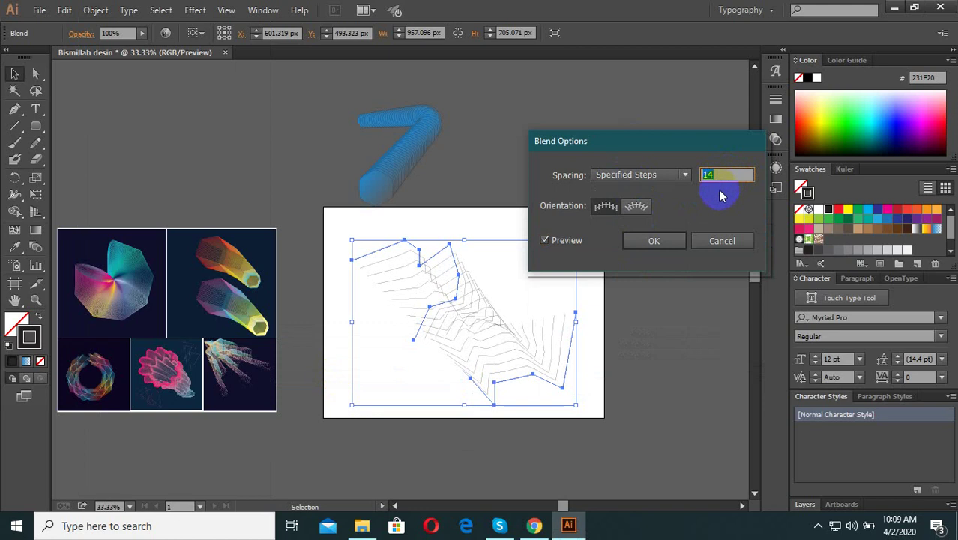
scroll(720, 187, "up", 6)
scroll(723, 182, "up", 6)
scroll(722, 182, "up", 6)
scroll(723, 184, "up", 7)
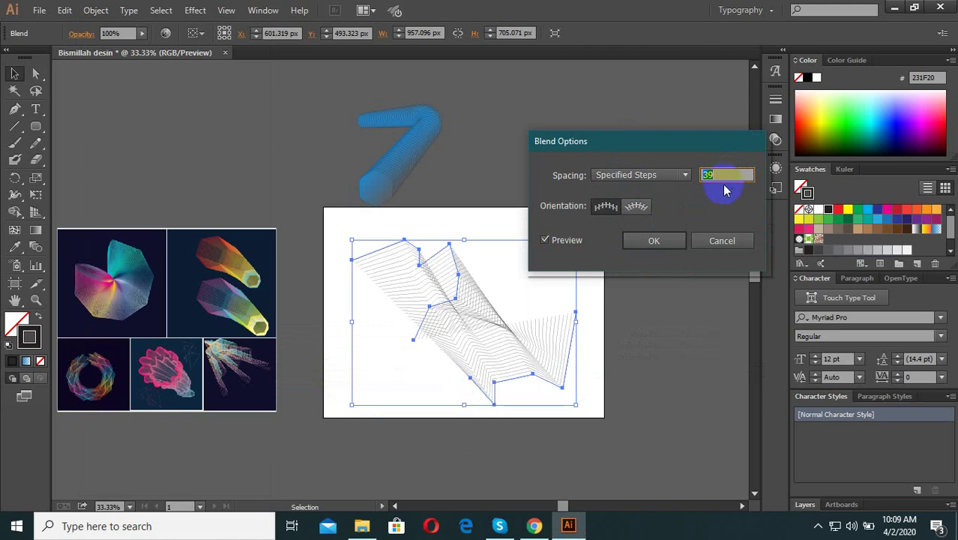
scroll(722, 183, "up", 8)
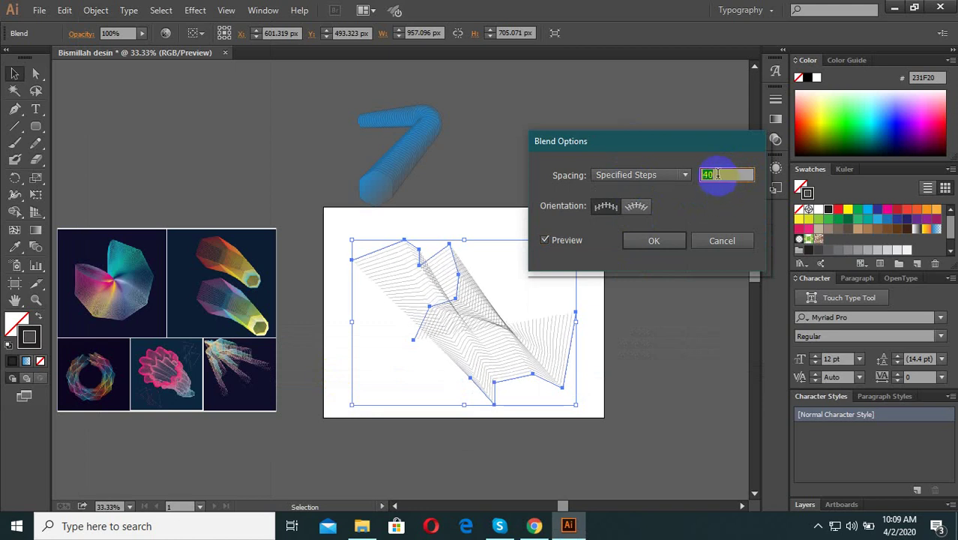
scroll(722, 184, "up", 8)
scroll(722, 184, "up", 7)
left_click(674, 244)
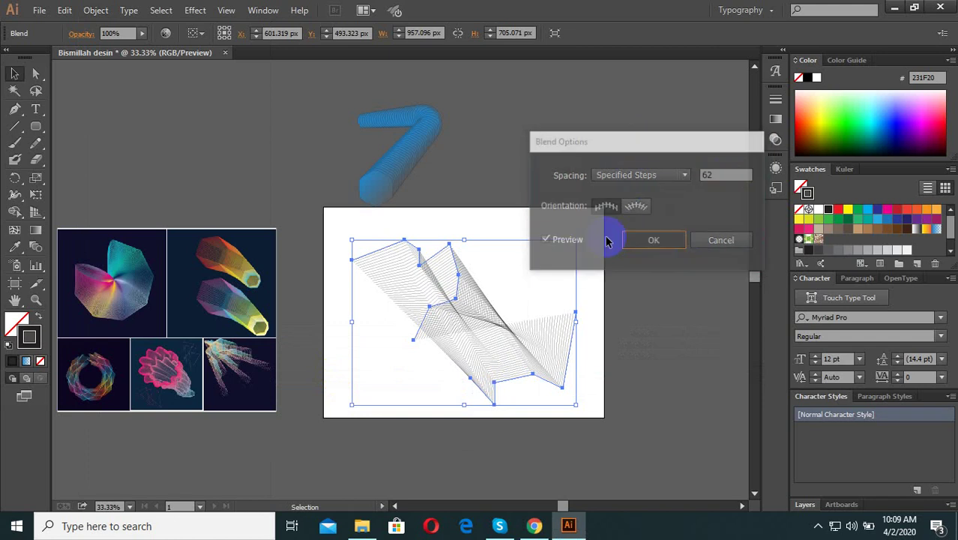
Step: Zoom in on the finished 62-step line blend and select it
left_click(519, 278)
scroll(534, 376, "up", 3)
left_click(296, 256)
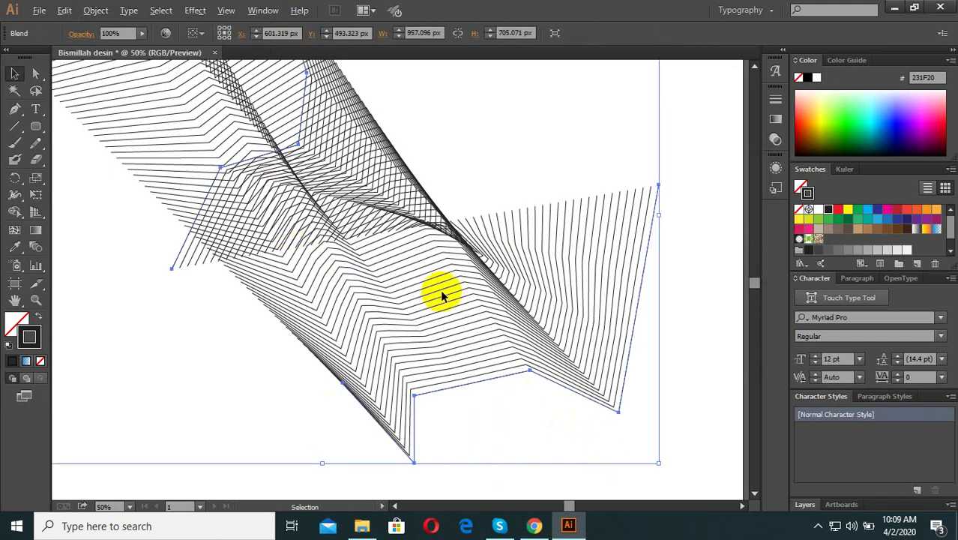
scroll(441, 291, "down", 3)
scroll(499, 216, "down", 3)
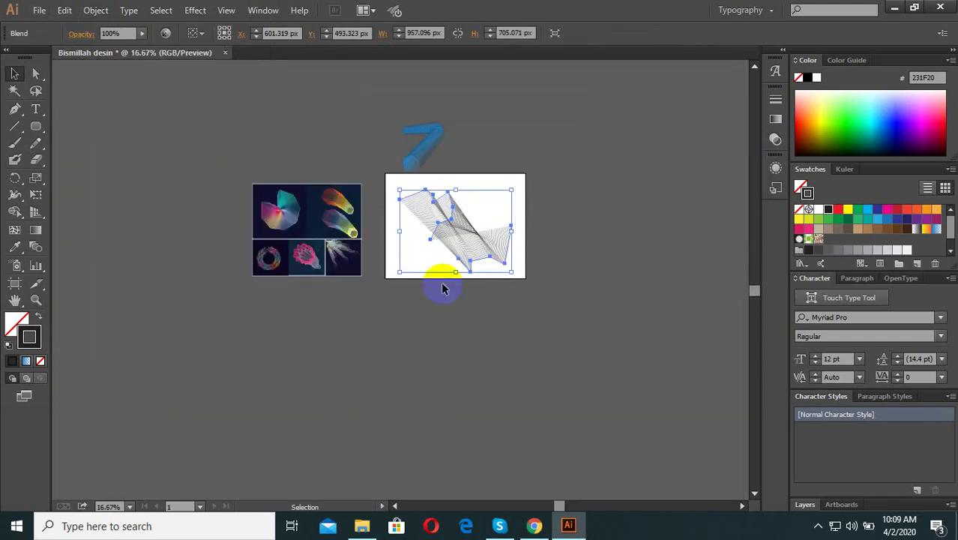
Step: Move the 62-step blend off the artboard to the upper right and deselect it
left_click_drag(443, 283, 517, 206)
left_click(491, 189)
scroll(491, 190, "up", 2)
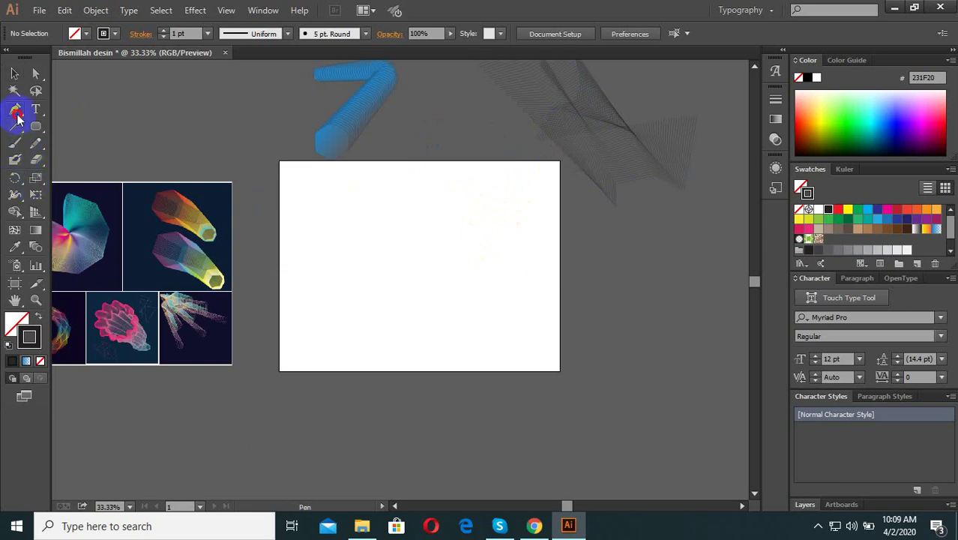
Step: Draw the upper open zigzag path with the Pen tool
left_click(331, 235)
left_click(365, 205)
left_click(424, 187)
left_click(433, 199)
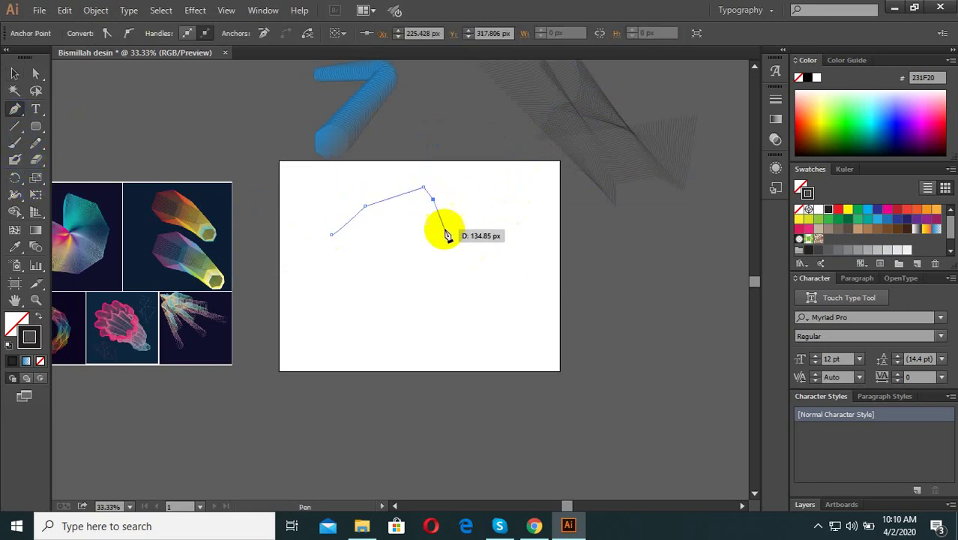
left_click(445, 229)
left_click(476, 228)
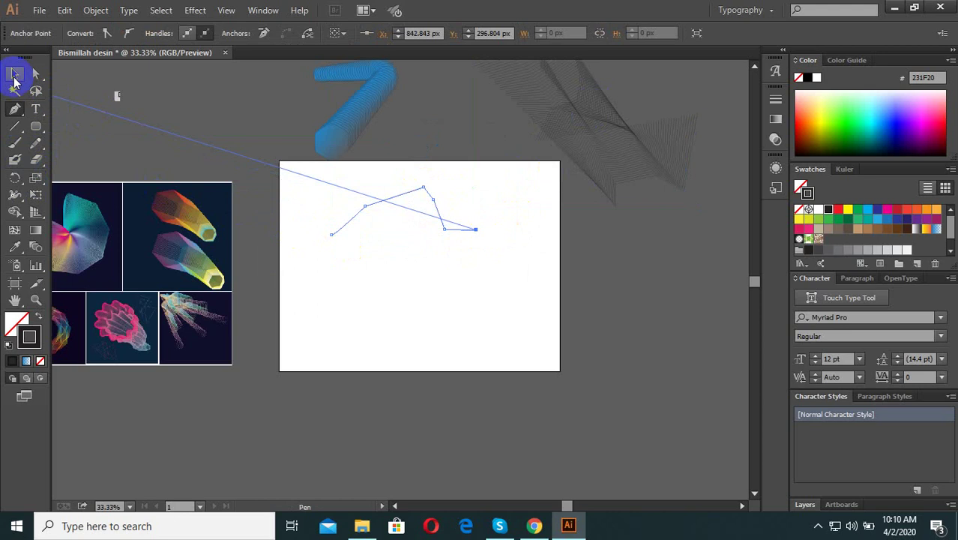
left_click(15, 78)
left_click(310, 267)
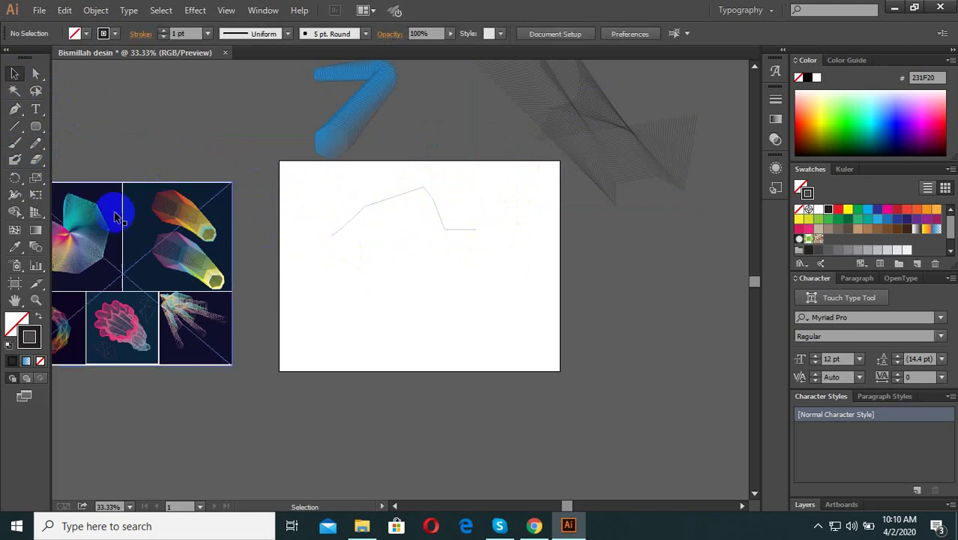
Step: Draw the lower zigzag path near the artboard bottom and marquee-select both paths
left_click(15, 108)
left_click(353, 315)
left_click_drag(390, 334, 403, 362)
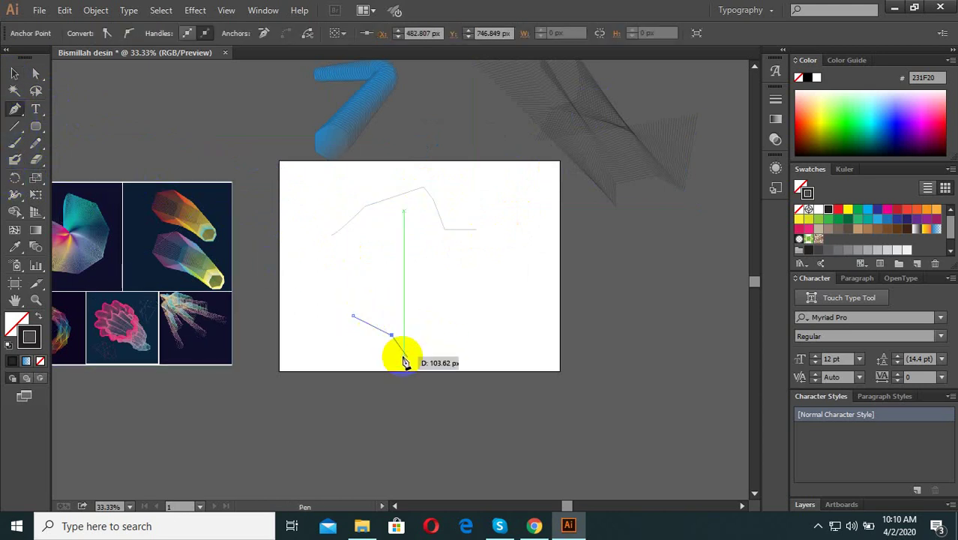
left_click(410, 347)
left_click(404, 356)
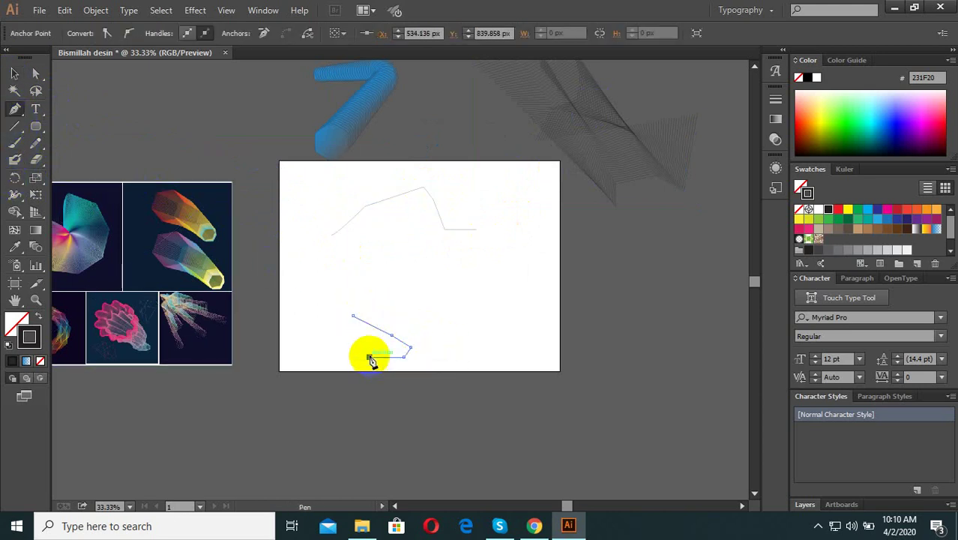
left_click(14, 73)
left_click_drag(492, 365, 330, 184)
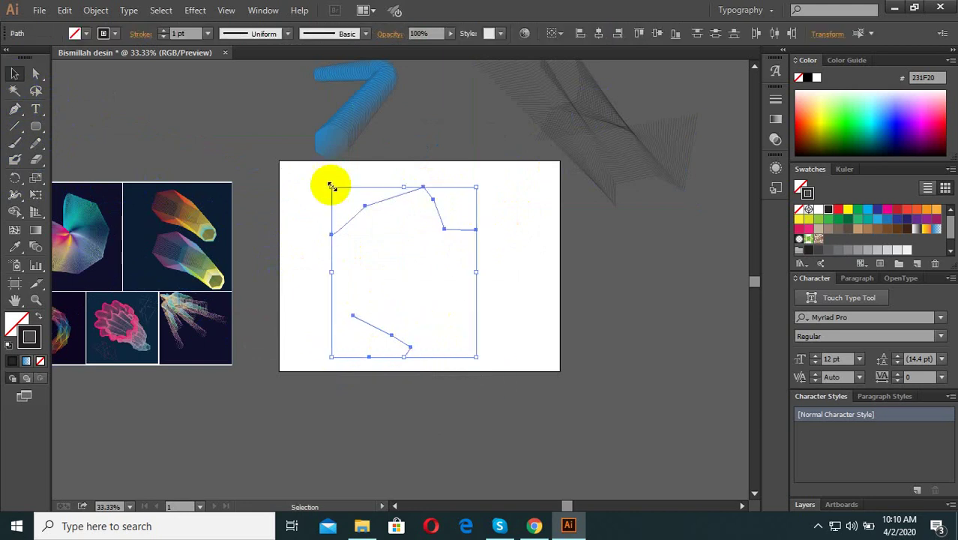
Step: Make a blend from the two new zigzag paths
left_click(96, 10)
mouse_move(113, 340)
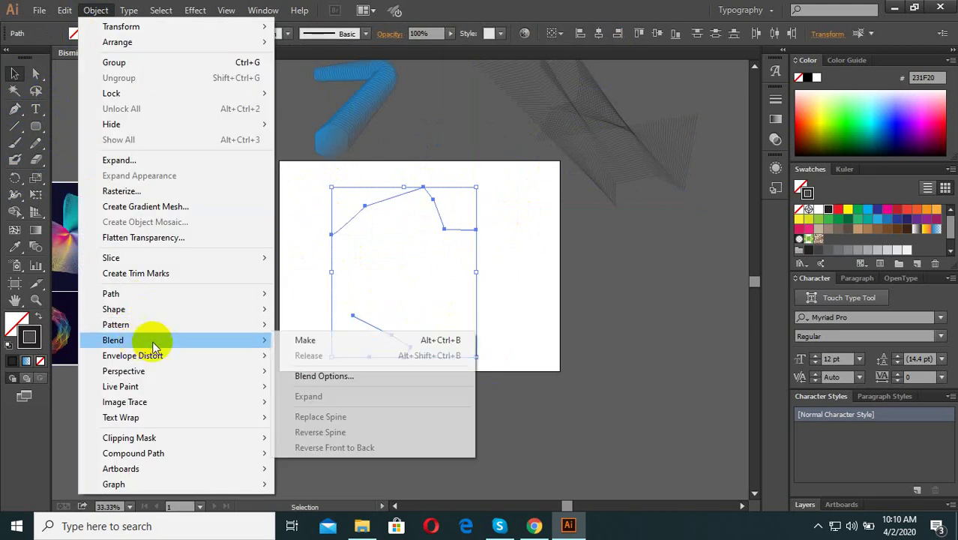
left_click(311, 340)
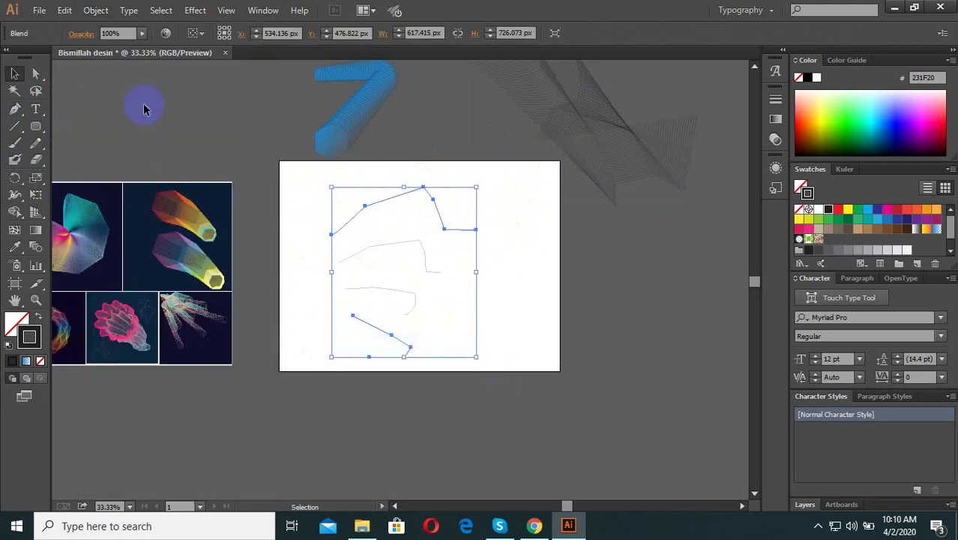
left_click(91, 11)
mouse_move(112, 339)
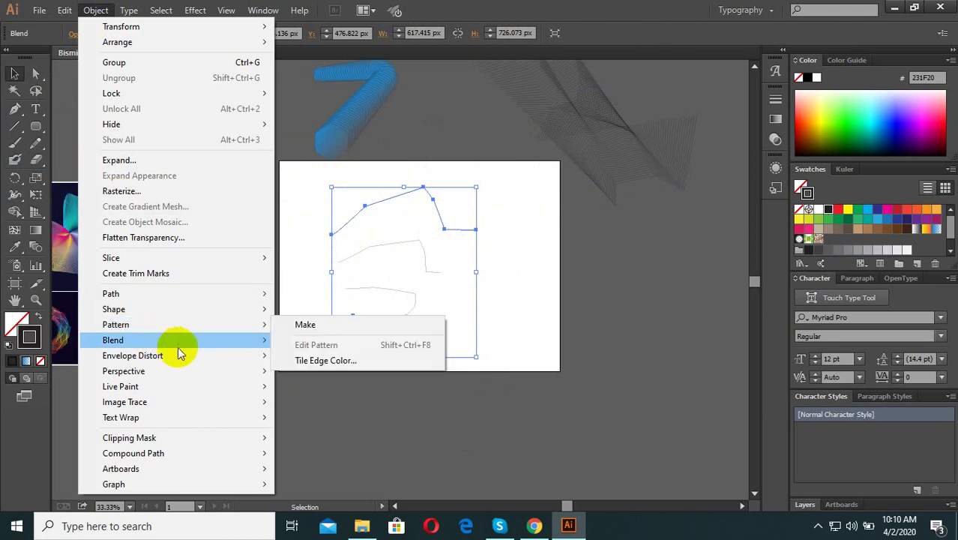
left_click(350, 377)
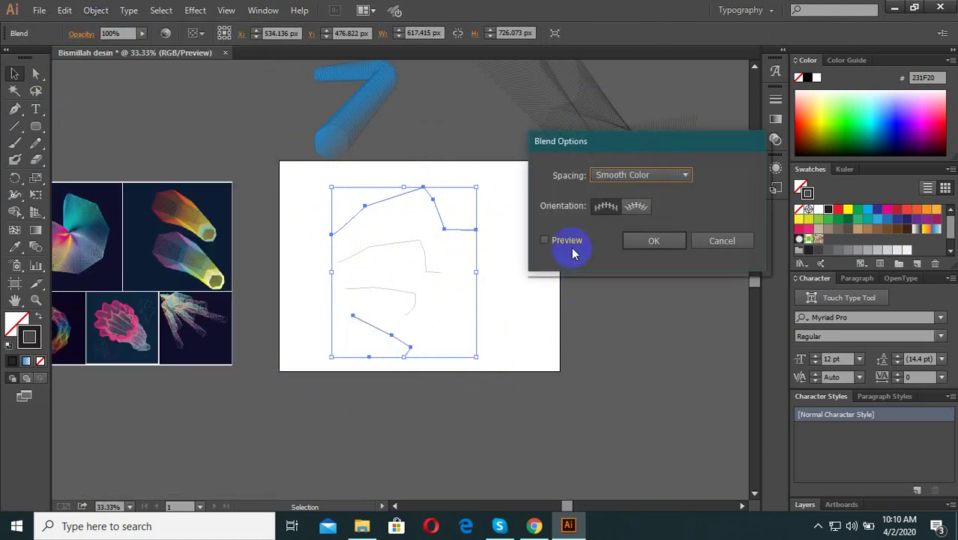
Step: Switch blend spacing to Specified Distance, trying 24 and 40 as the distance
left_click(640, 174)
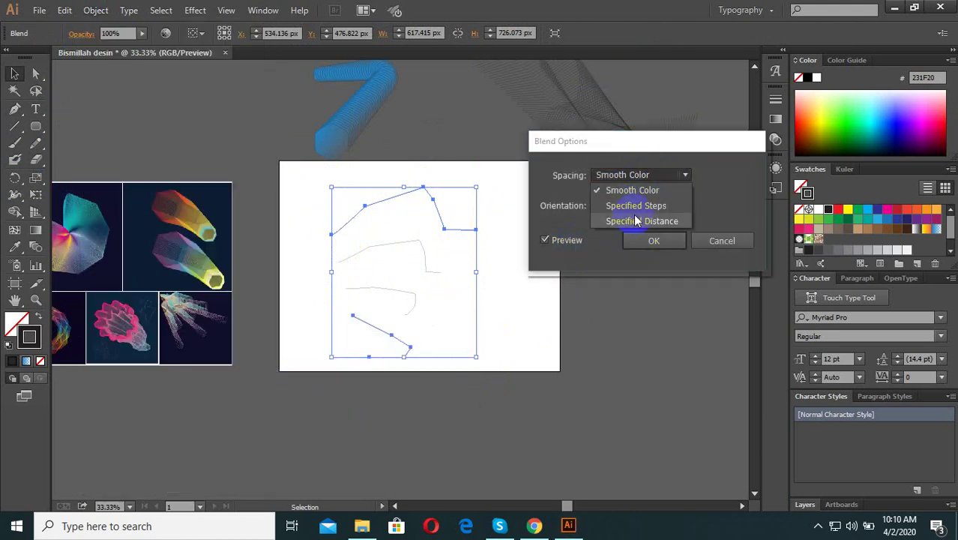
left_click(637, 204)
left_click(641, 177)
left_click(644, 214)
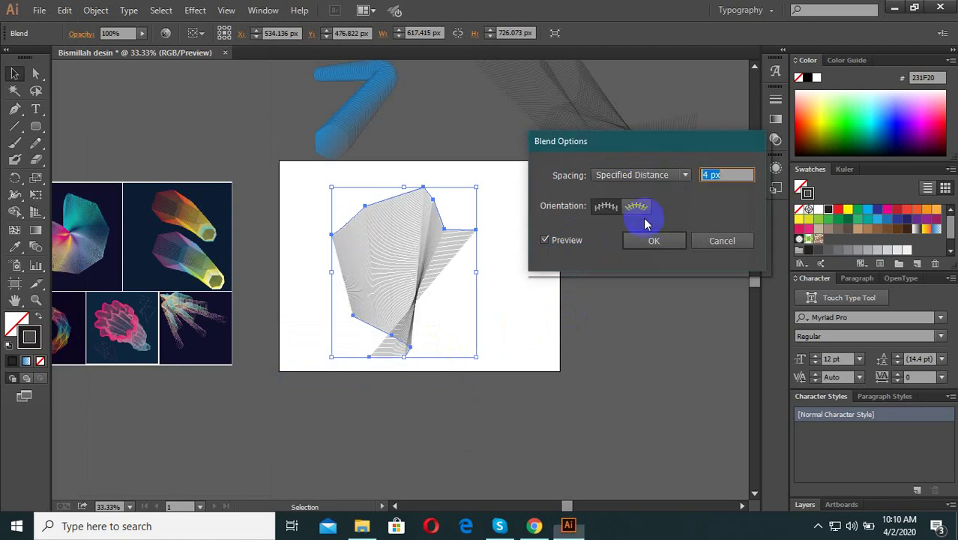
type("24")
key("Tab")
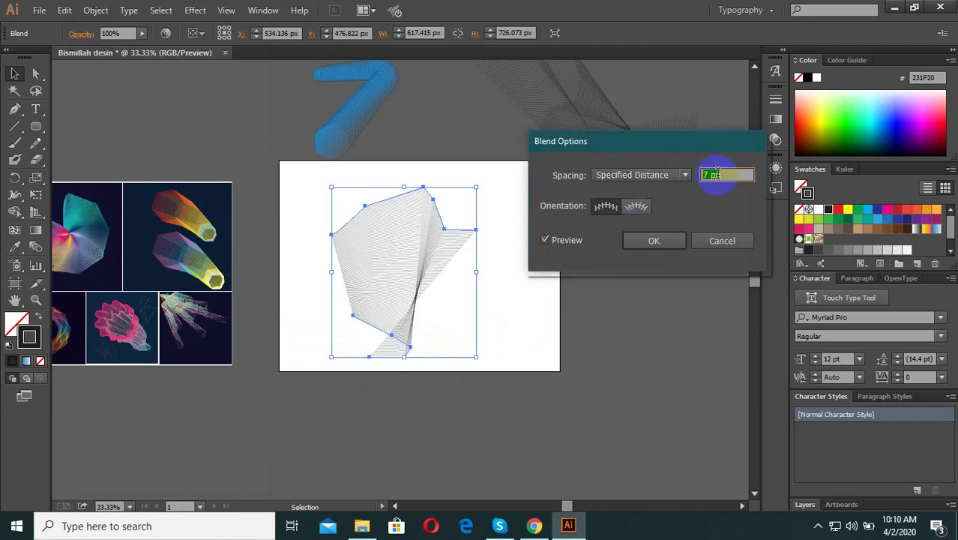
type("40")
key("Tab")
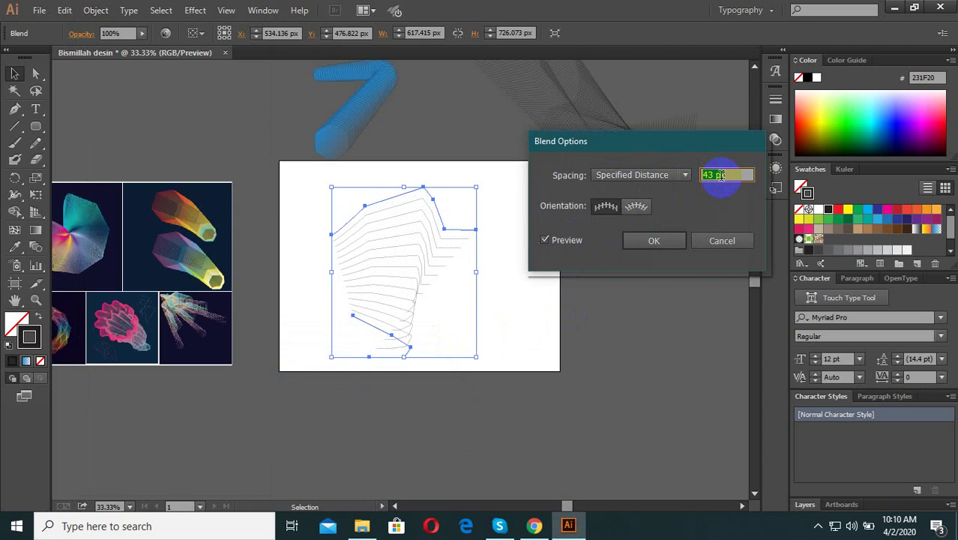
Step: Settle the specified distance at 12 px and confirm the blend options
scroll(720, 175, "up", 7)
scroll(720, 175, "up", 7)
scroll(721, 176, "up", 7)
scroll(722, 176, "down", 5)
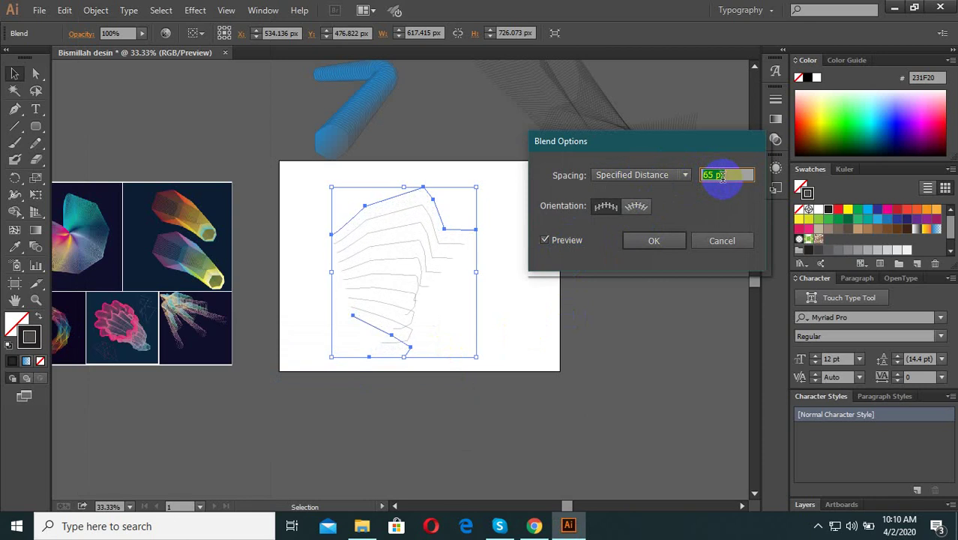
scroll(723, 176, "down", 5)
scroll(724, 176, "down", 5)
scroll(726, 175, "down", 5)
scroll(727, 175, "down", 7)
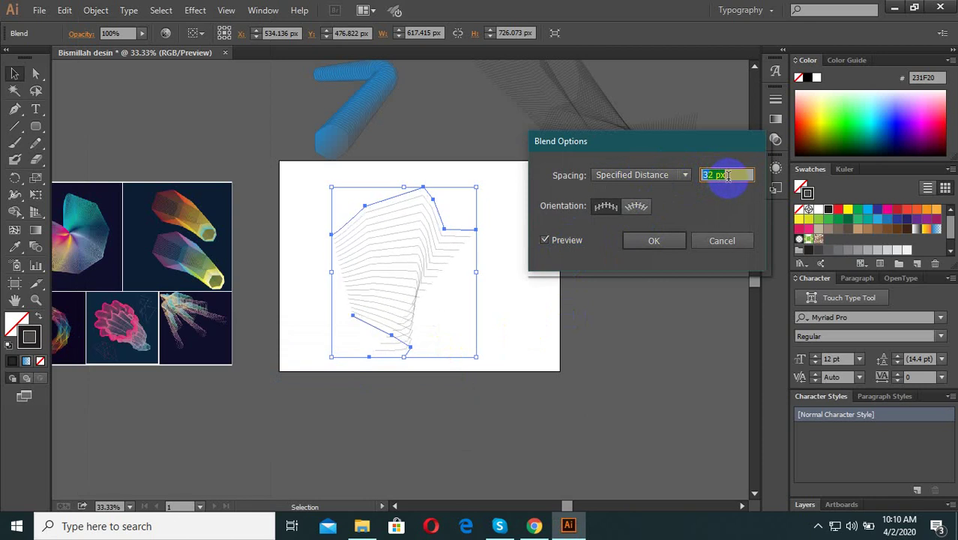
scroll(727, 175, "down", 7)
scroll(726, 176, "down", 7)
scroll(727, 176, "down", 6)
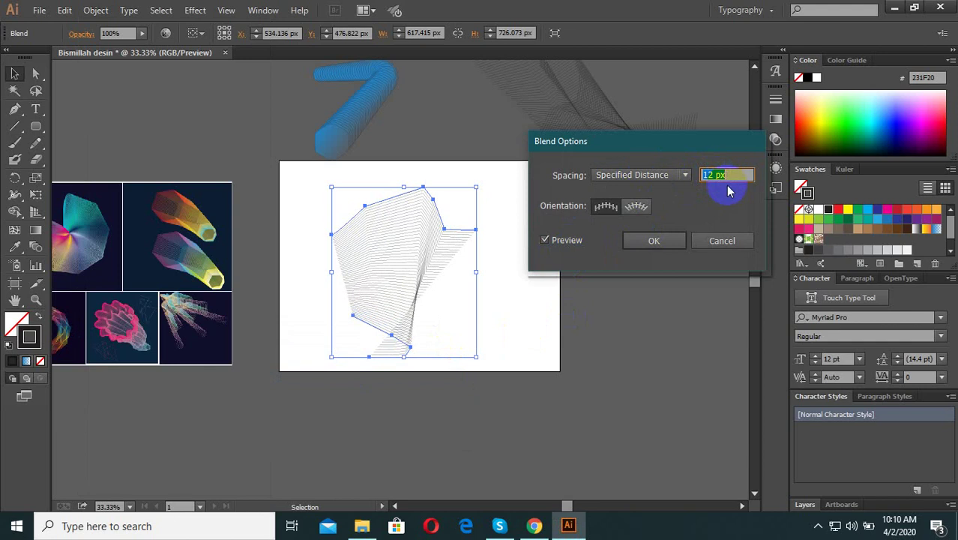
left_click(671, 241)
scroll(441, 324, "up", 1)
Step: Select the line blend, colour its lines yellow, and reselect it
left_click(466, 399)
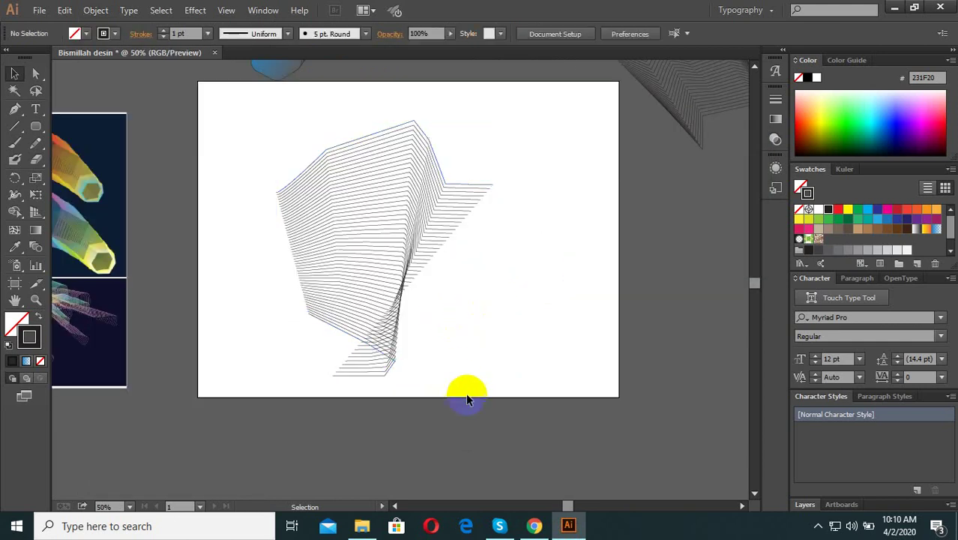
left_click(276, 217)
left_click(446, 338)
left_click(428, 240)
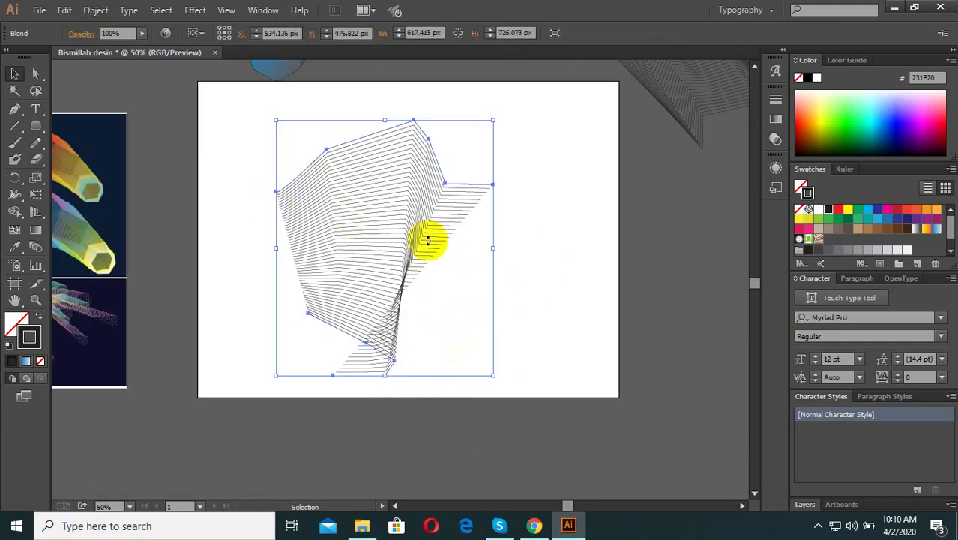
left_click(847, 210)
left_click(484, 362)
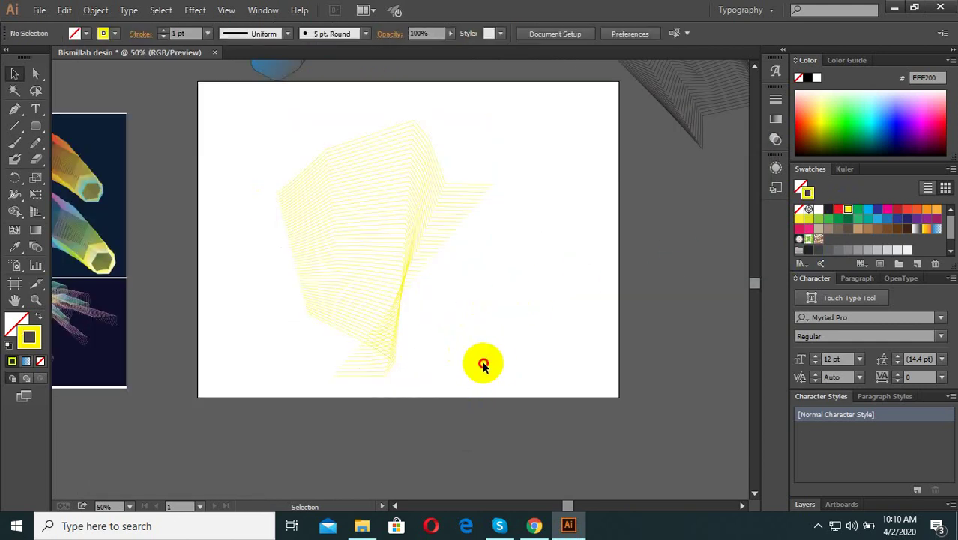
left_click(348, 240)
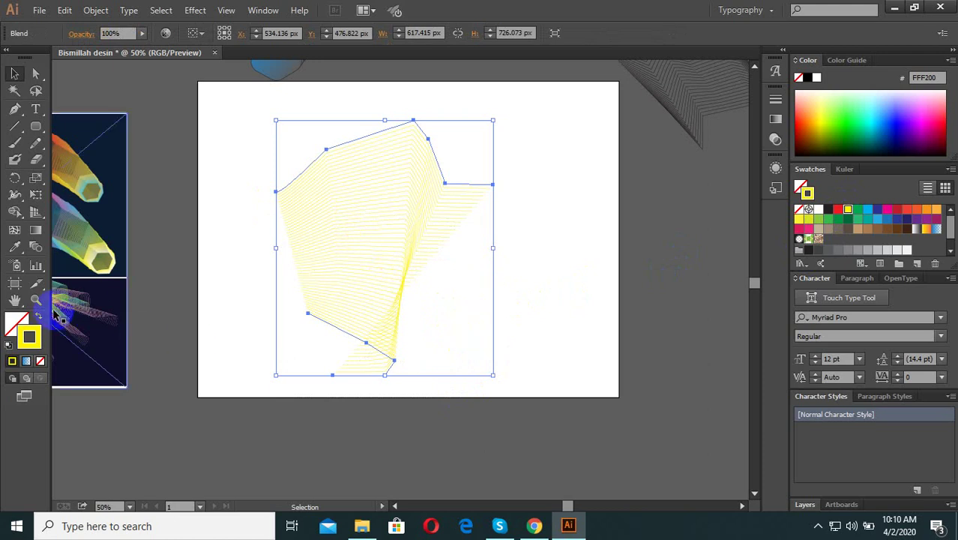
Step: Apply a linear gradient to the blend with the Gradient tool
left_click(35, 232)
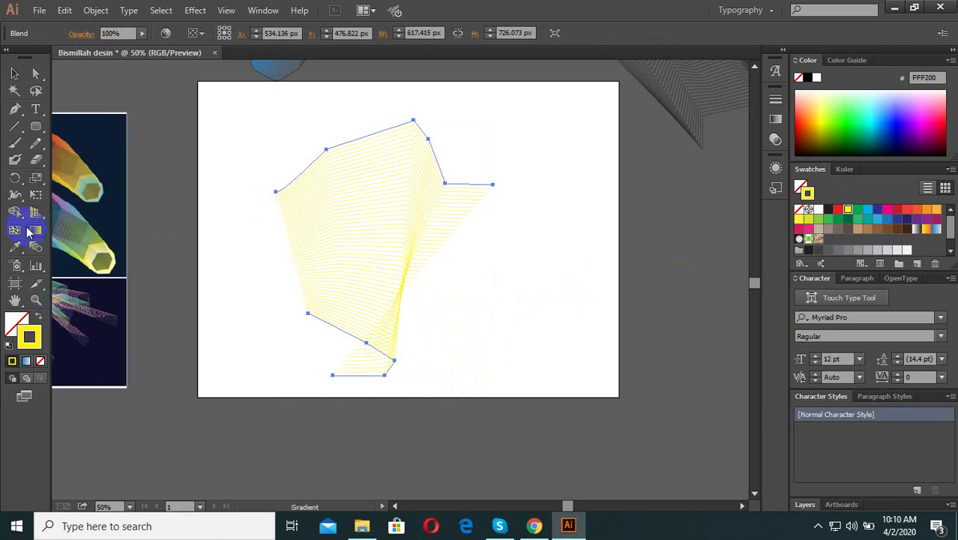
double_click(28, 232)
left_click(660, 187)
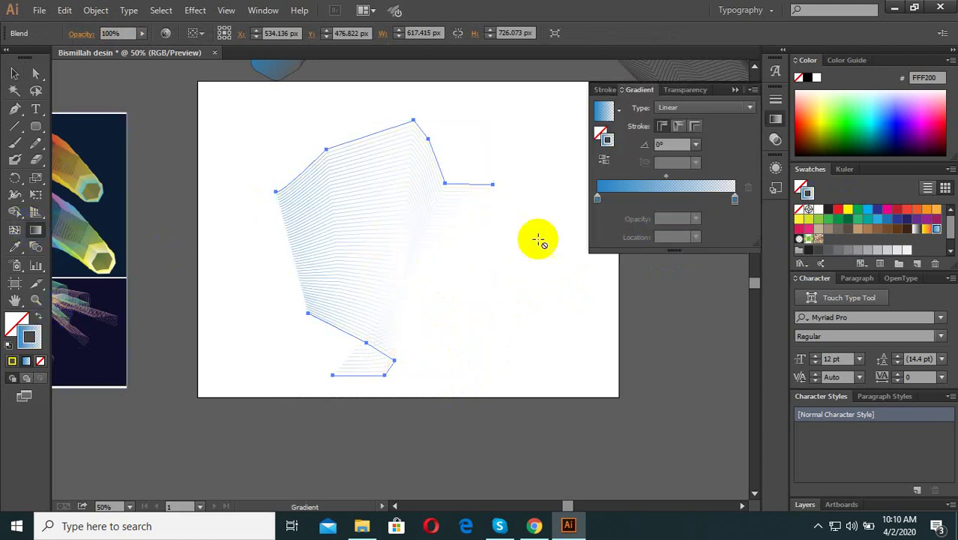
left_click(628, 210)
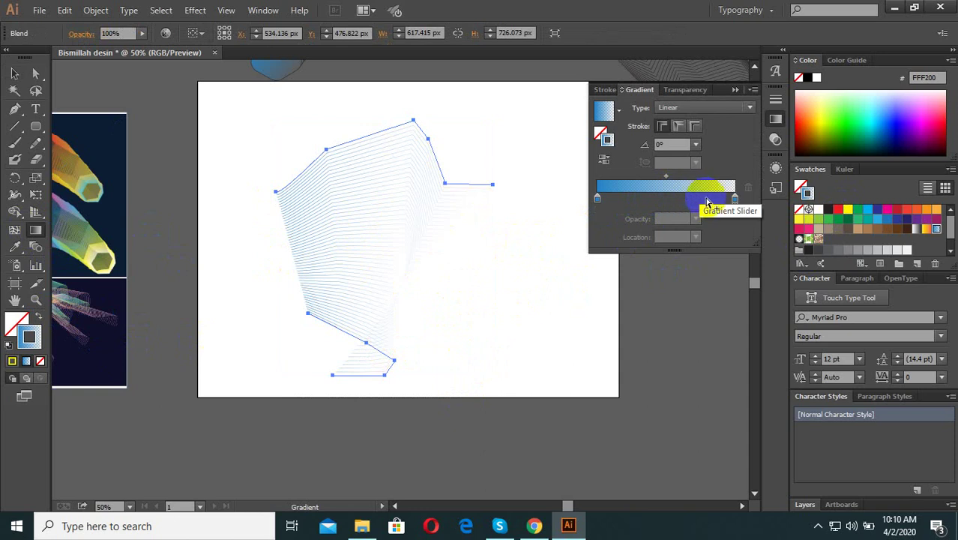
Step: Add a middle gradient stop and colour the stops red, yellow and blue from swatches
left_click(678, 198)
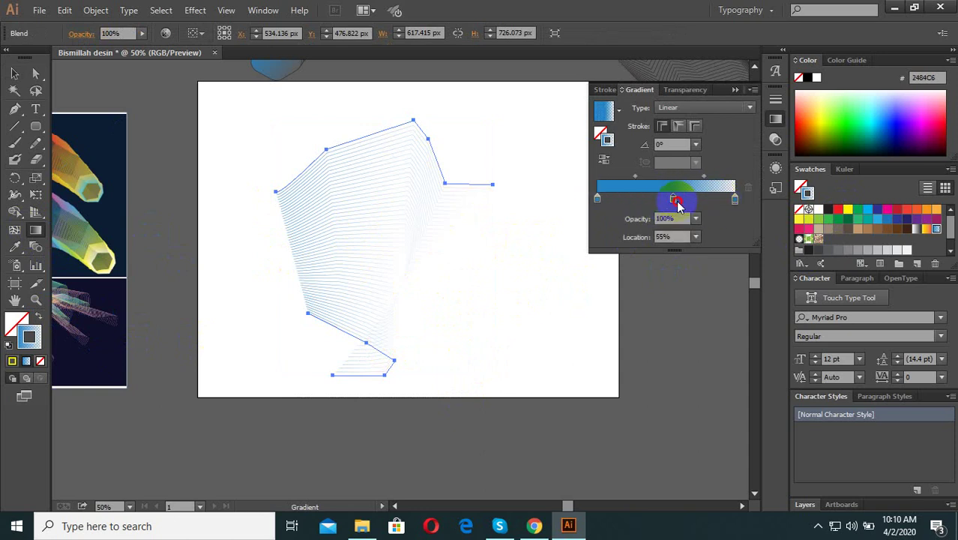
double_click(599, 198)
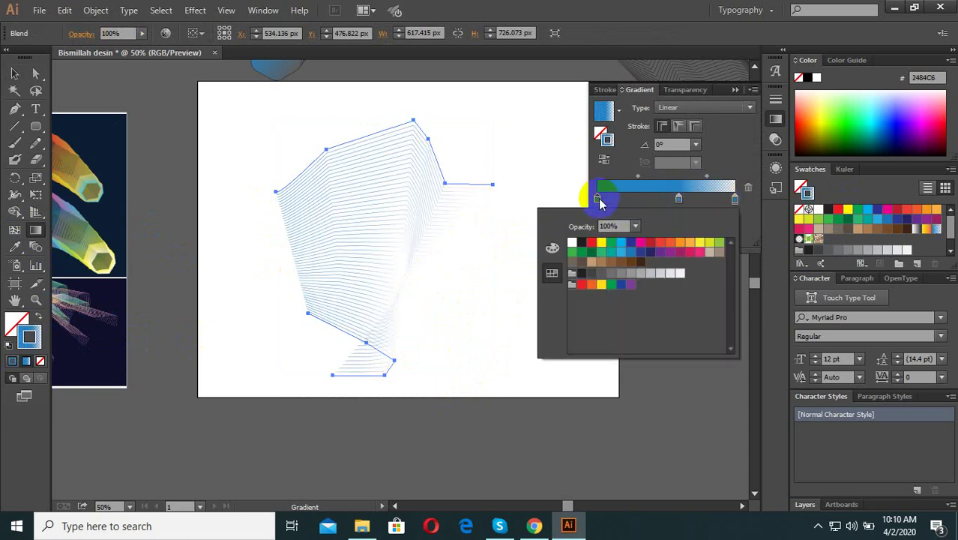
left_click(601, 244)
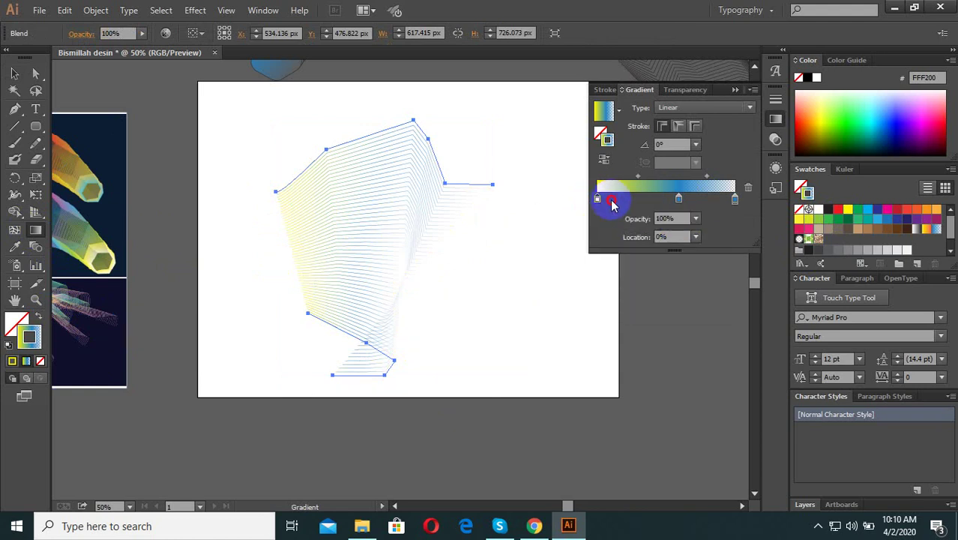
mouse_move(598, 199)
left_mouse_down()
mouse_move(643, 201)
mouse_move(608, 200)
left_mouse_up()
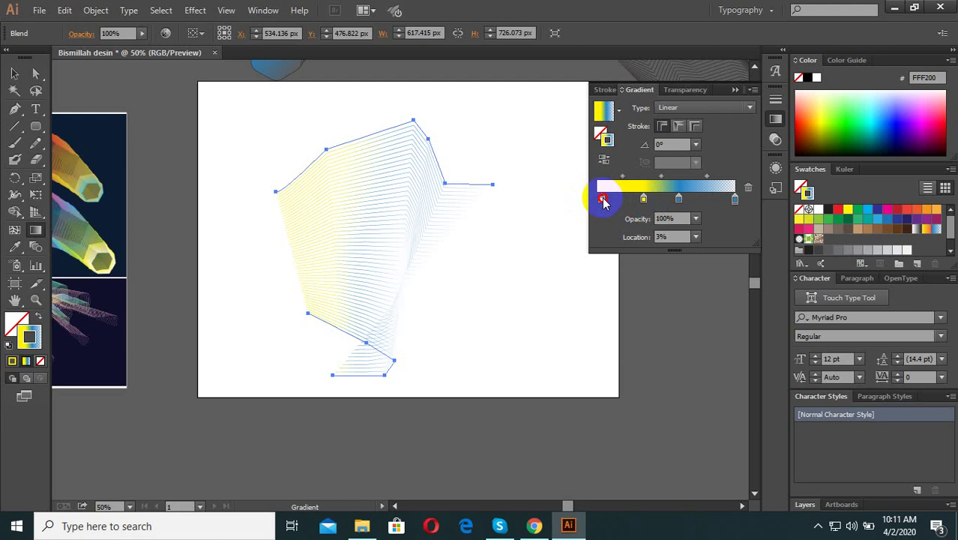
double_click(602, 200)
left_click(631, 244)
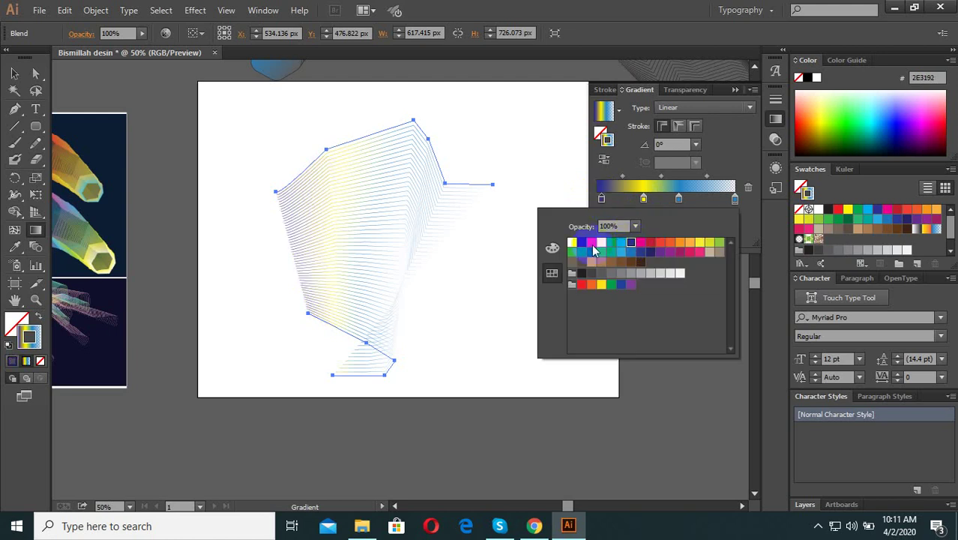
left_click(254, 173)
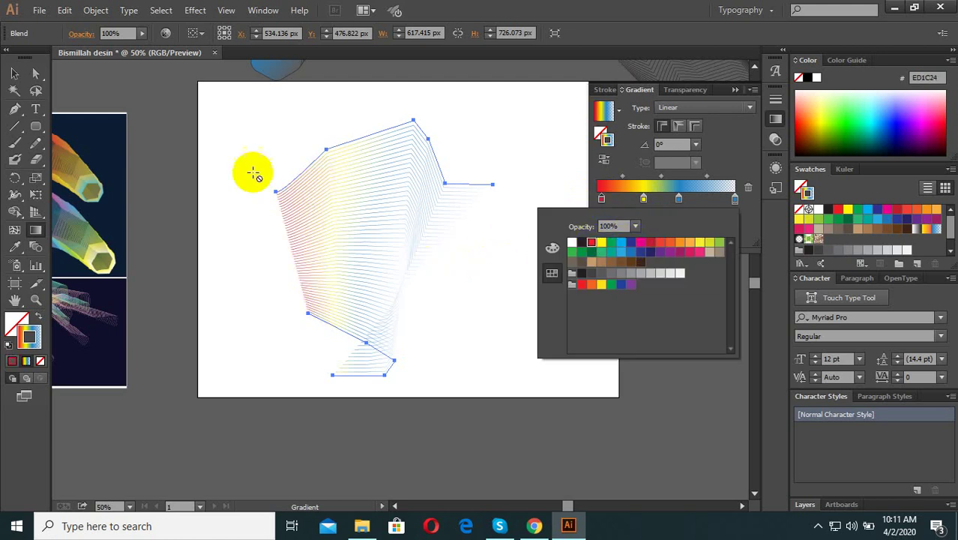
left_click(287, 123)
scroll(396, 338, "down", 2)
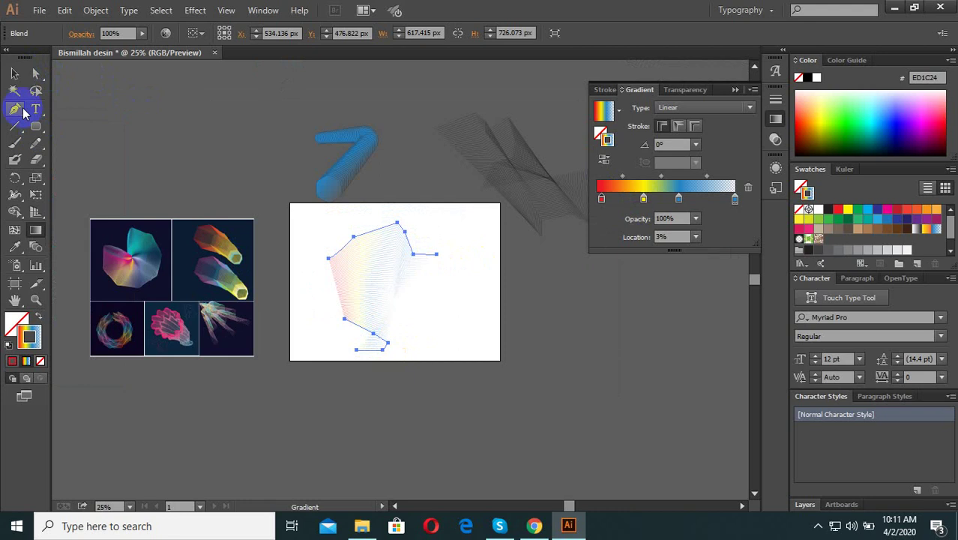
Step: Replace the gradient's right end stop, add a blue stop past the middle, and make the end stop pink
left_click(14, 73)
left_click(415, 377)
left_click(402, 272)
scroll(402, 272, "up", 2)
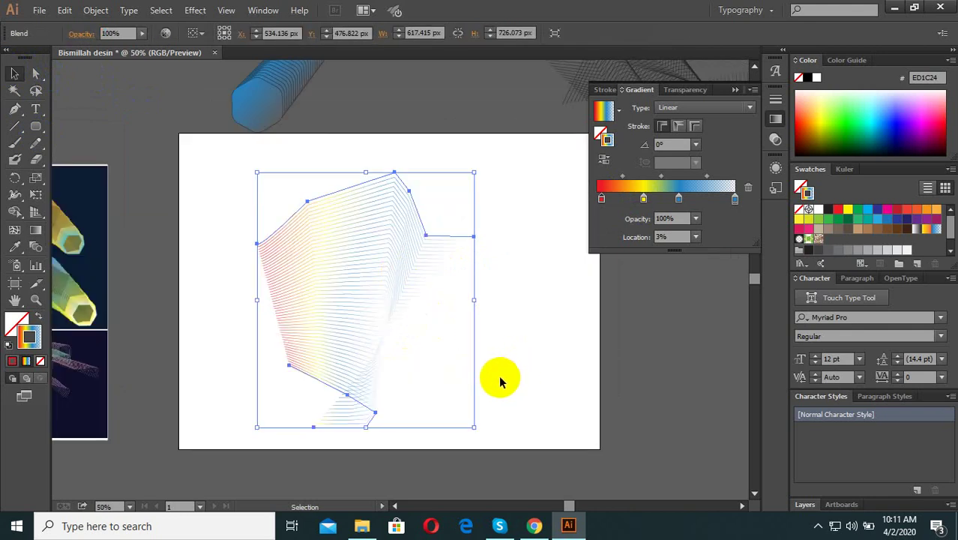
scroll(407, 391, "up", 1)
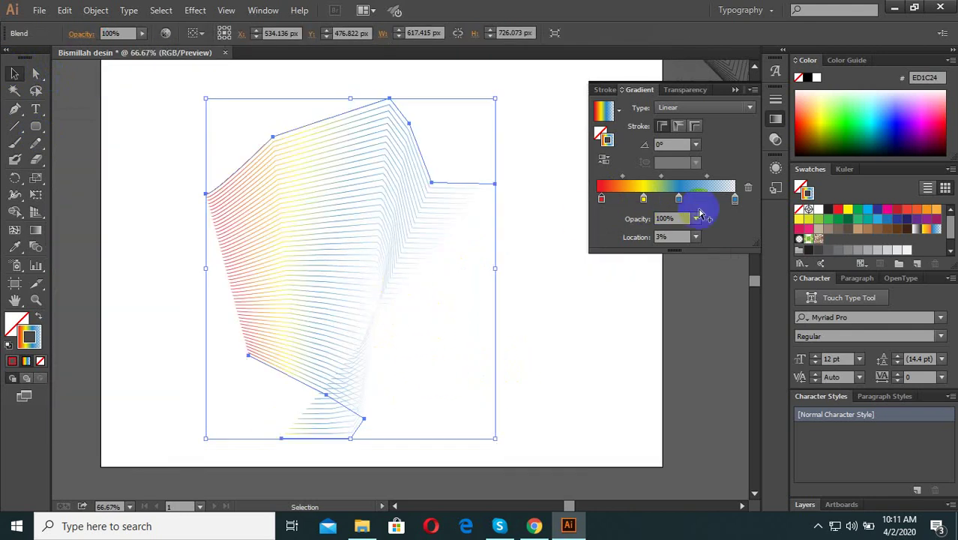
left_click_drag(733, 204, 732, 214)
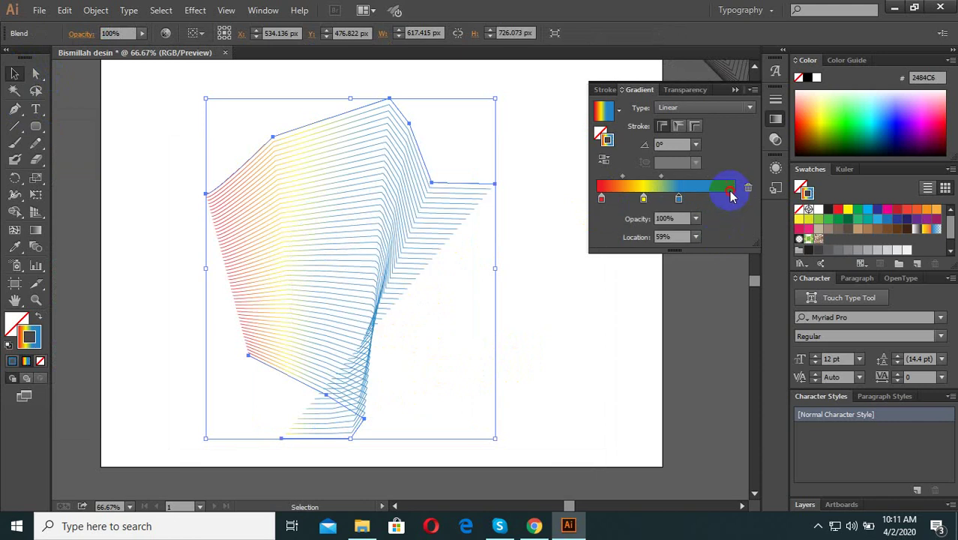
double_click(730, 198)
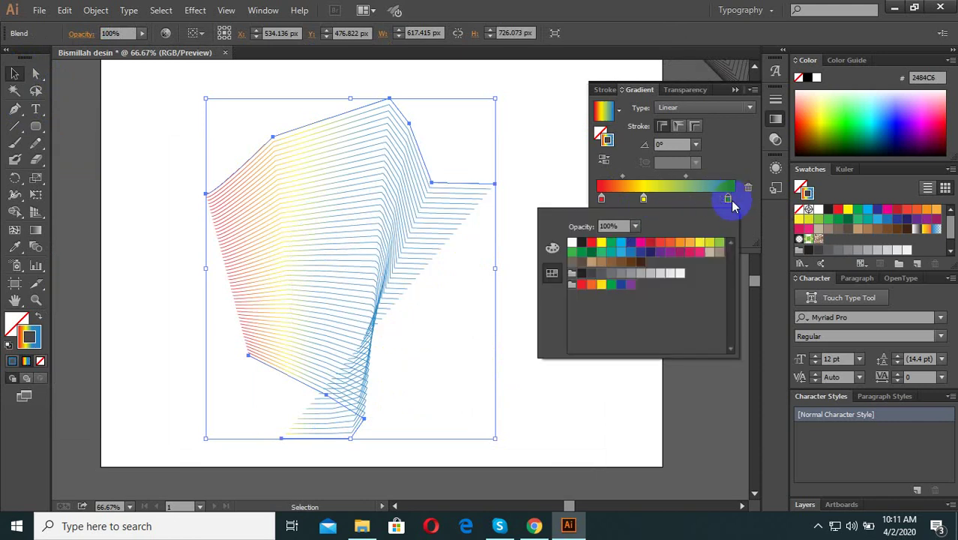
left_click(731, 204)
left_click(679, 198)
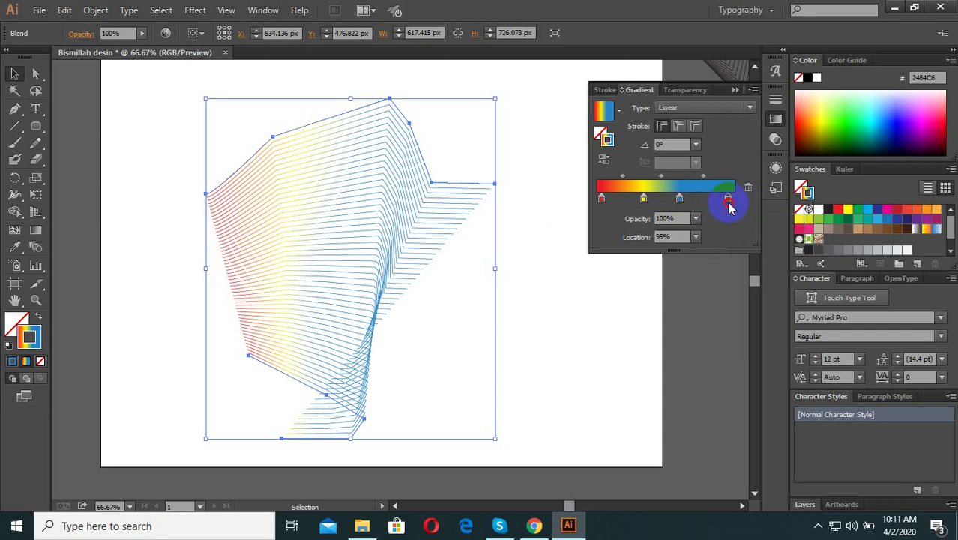
double_click(728, 199)
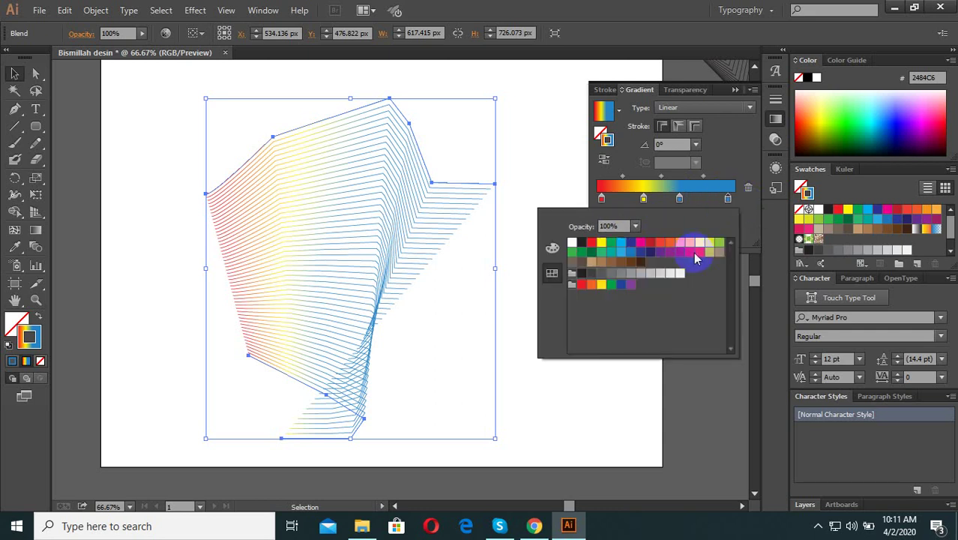
left_click(138, 107)
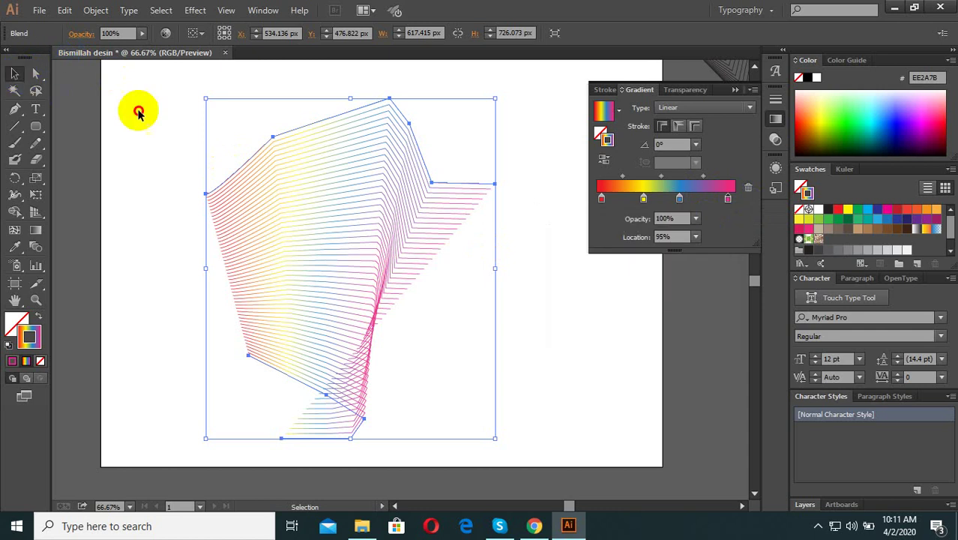
Step: Zoom out and marquee-select the blend to review the red-yellow-blue-pink gradient
left_click(138, 106)
key("ctrl+minus")
key("ctrl+minus")
left_click_drag(413, 358, 328, 206)
key("ctrl+plus")
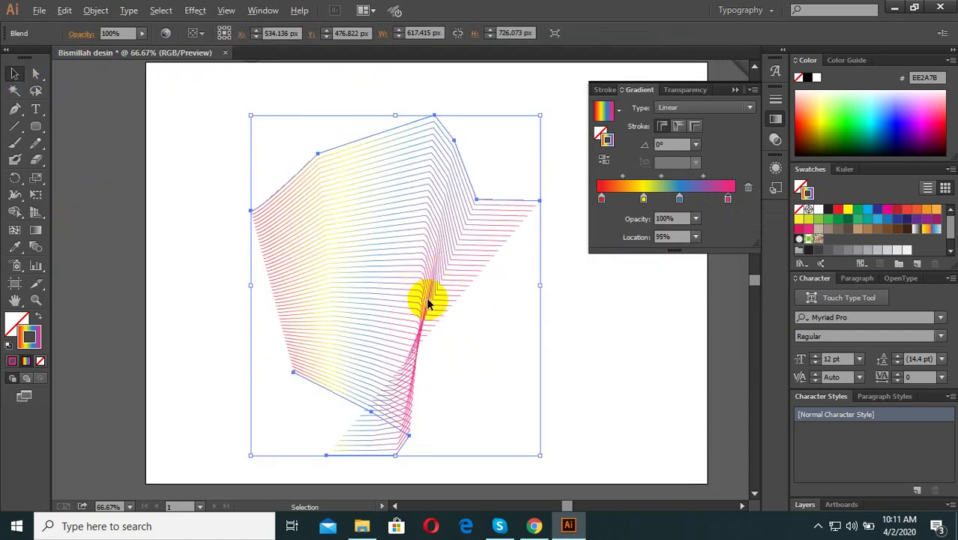
left_click(476, 365)
key("ctrl+minus")
left_click_drag(497, 392, 410, 288)
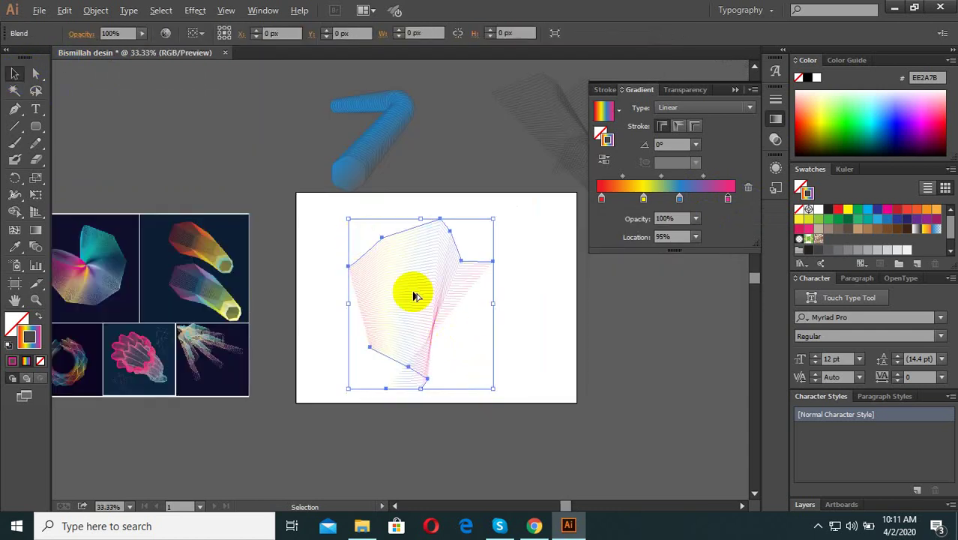
key("ctrl+plus")
key("ctrl+minus")
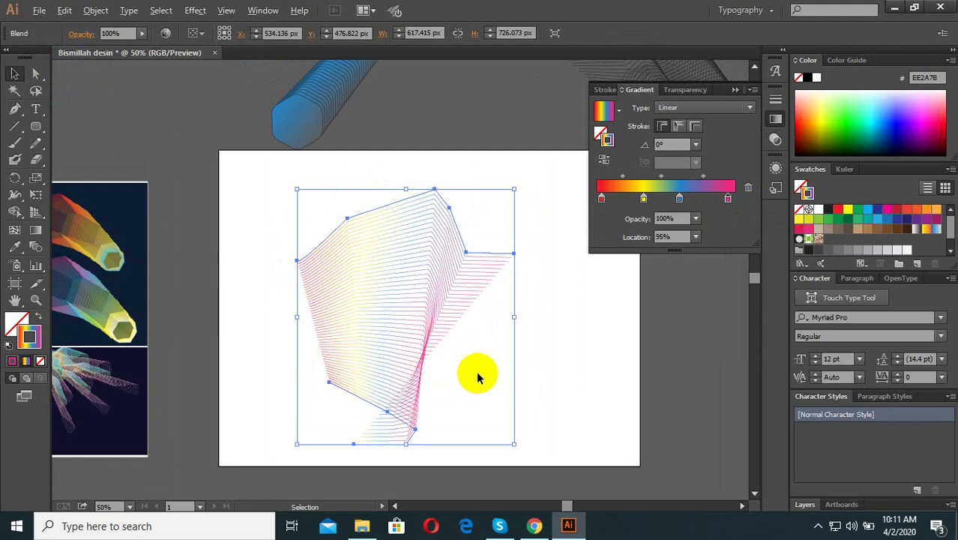
left_click(477, 372)
left_click_drag(483, 429, 416, 287)
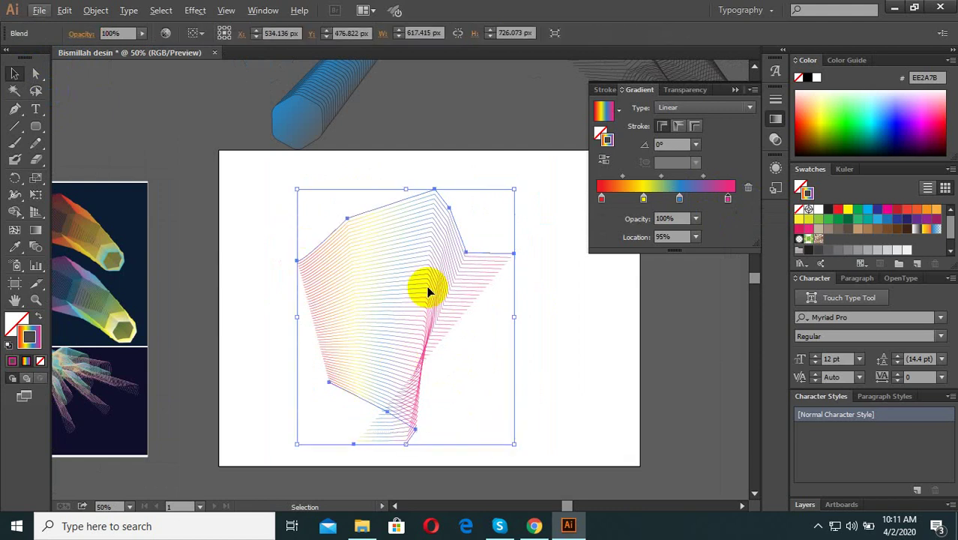
key("ctrl+minus")
key("ctrl+minus")
key("ctrl+minus")
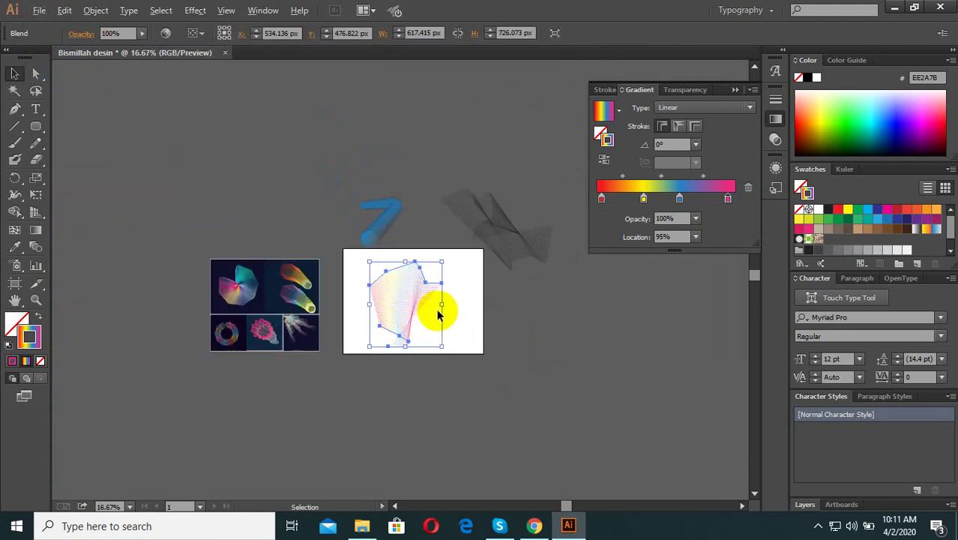
key("ctrl+plus")
scroll(435, 334, "up", 1)
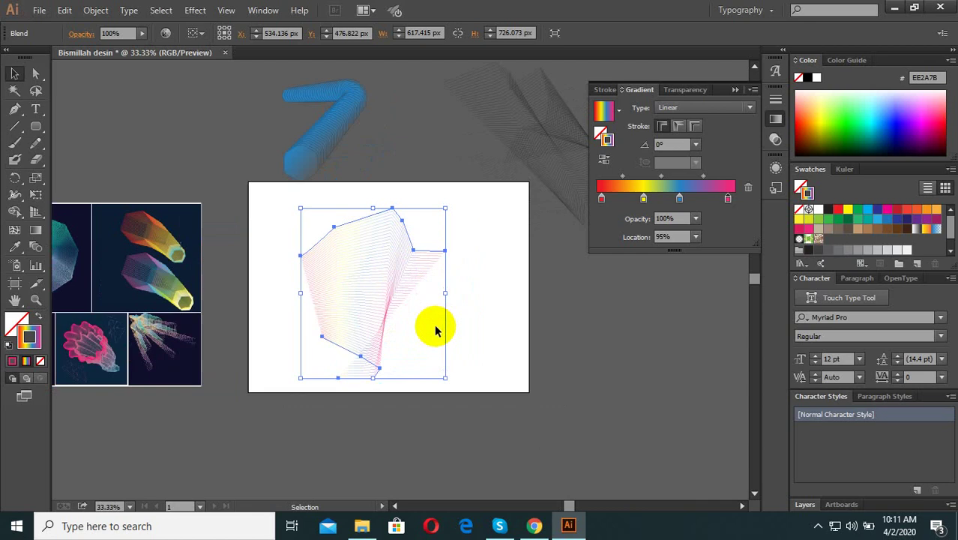